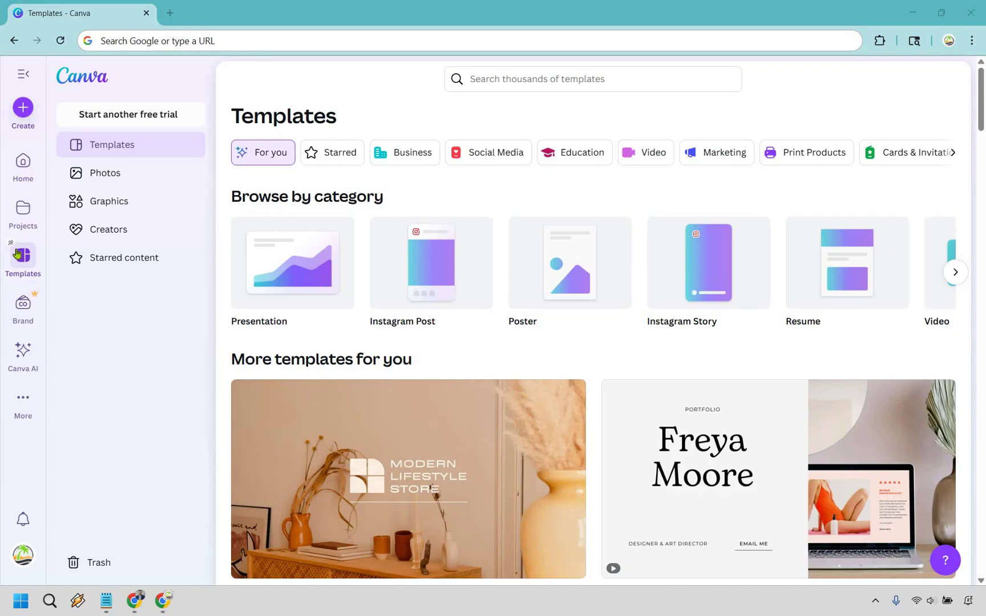
- Search Canva's templates for 'website'
{"action": "left_click", "coordinate": [534, 75]}
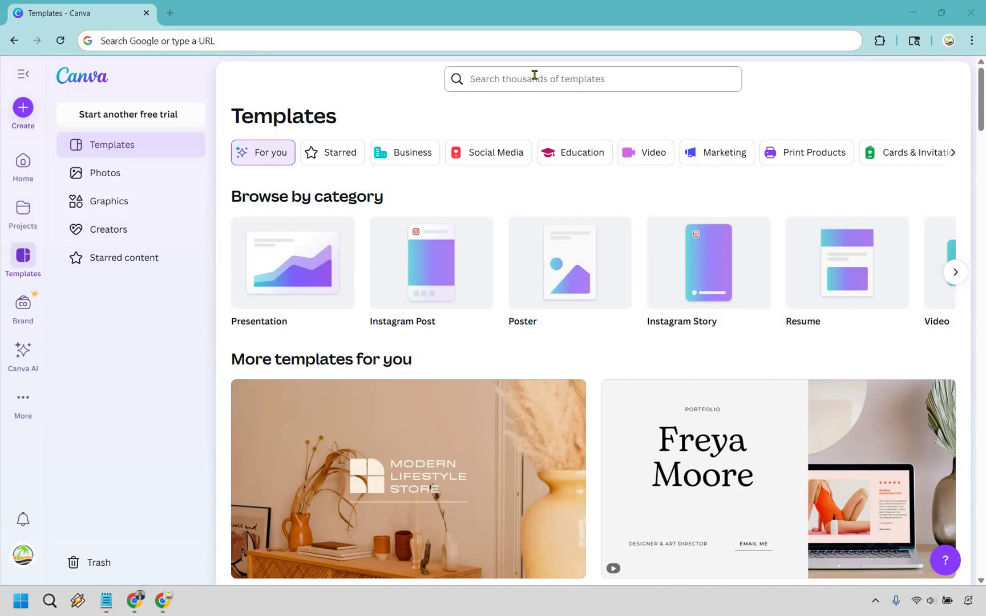
{"action": "type", "text": "website"}
{"action": "key", "text": "Return"}
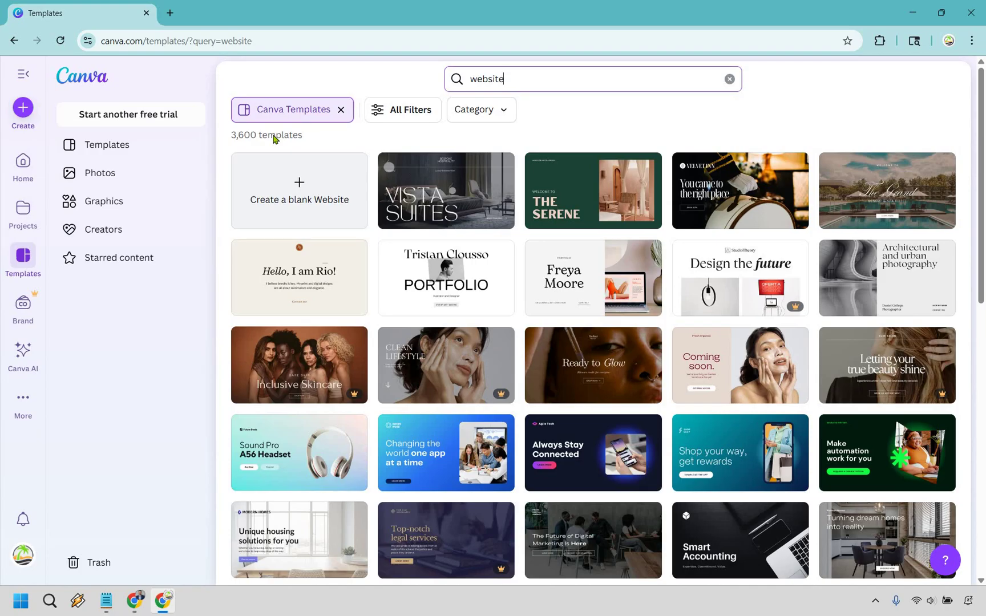
- Apply the Minimal style filter to the website templates, leaving 1,311 results
{"action": "left_click", "coordinate": [407, 114]}
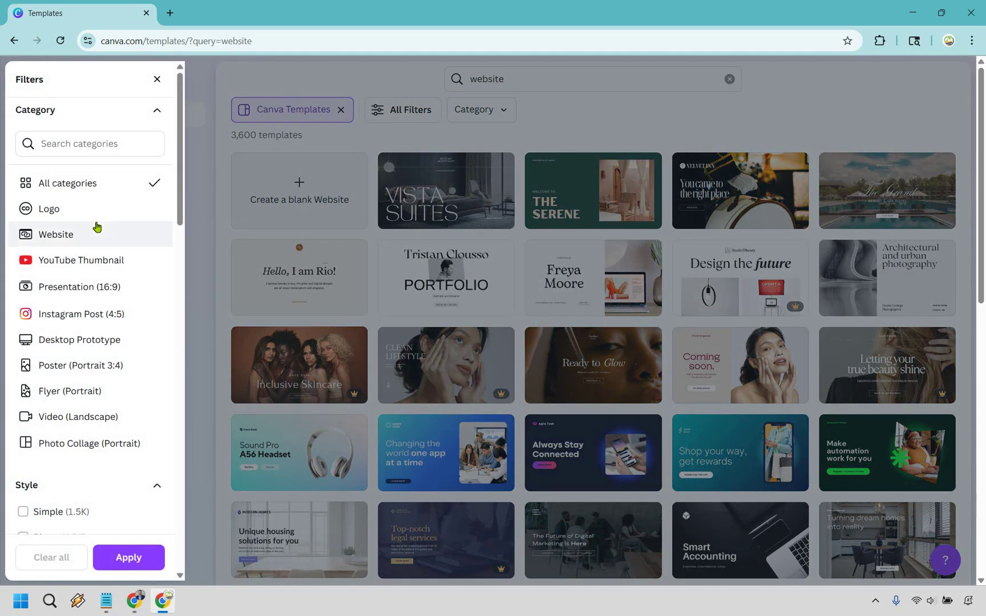
{"action": "scroll", "coordinate": [97, 227], "scroll_direction": "down", "scroll_amount": 5}
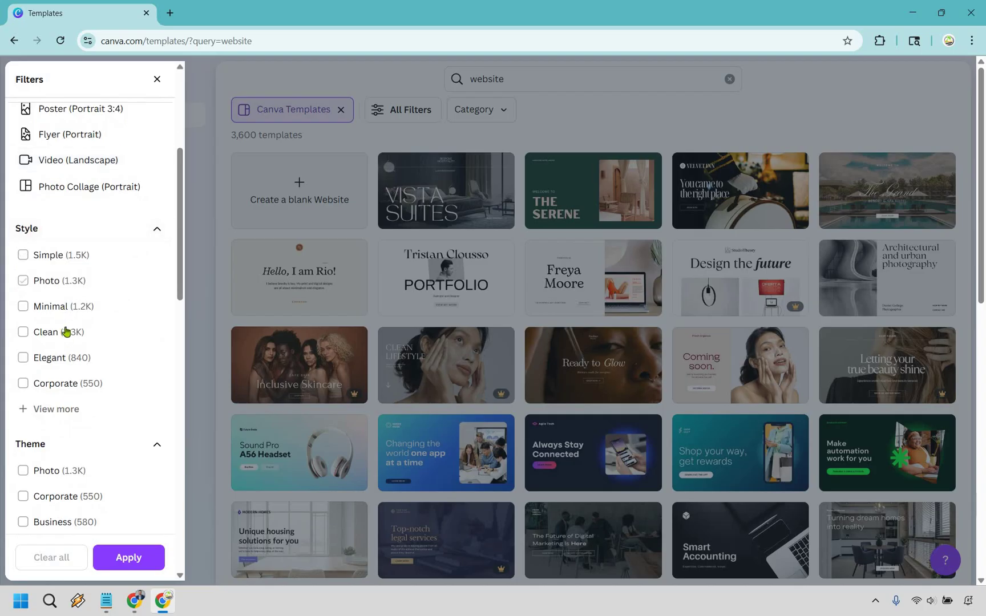
{"action": "scroll", "coordinate": [73, 342], "scroll_direction": "down", "scroll_amount": 2}
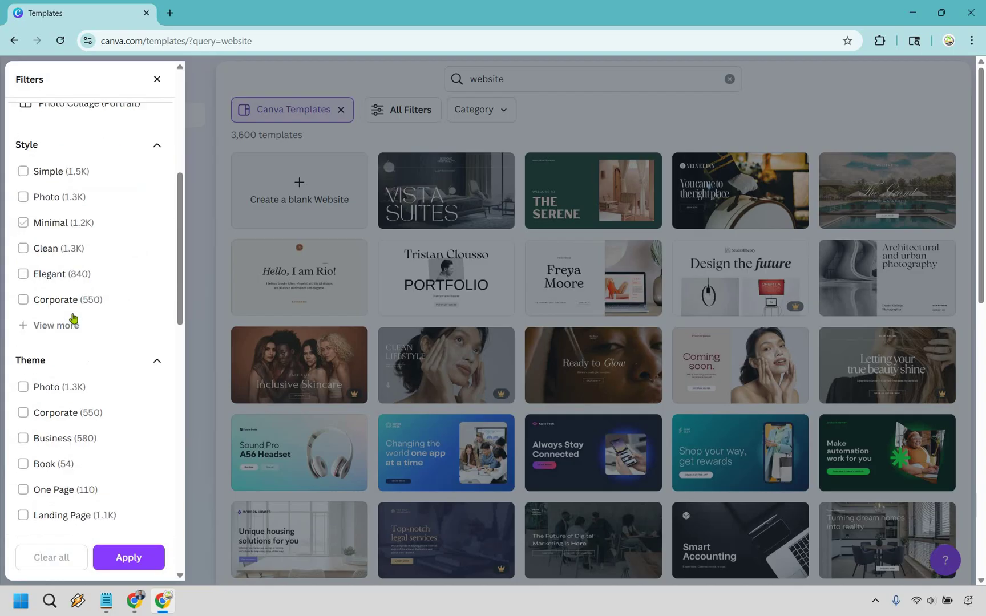
{"action": "scroll", "coordinate": [73, 317], "scroll_direction": "down", "scroll_amount": 2}
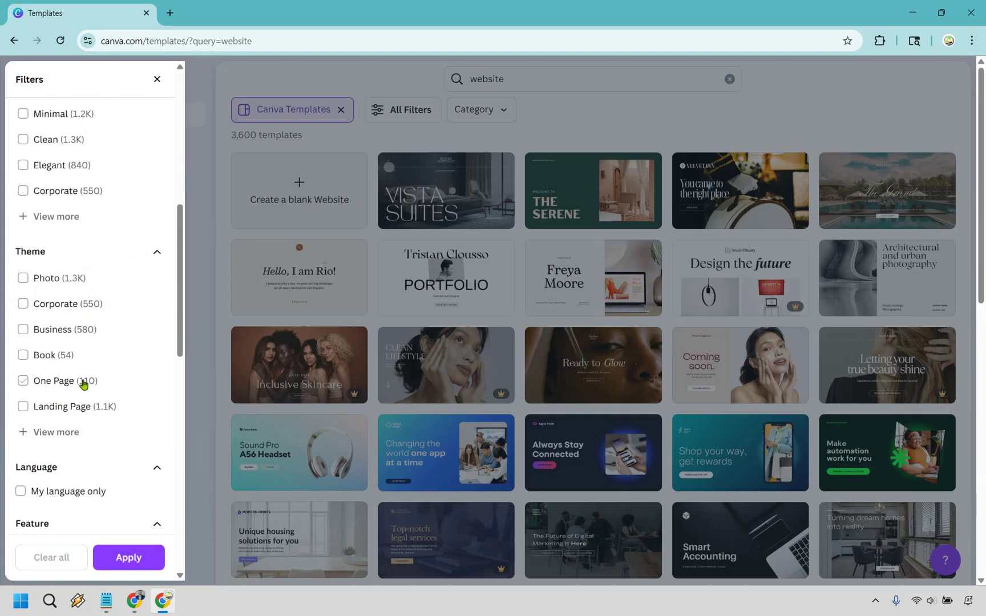
{"action": "scroll", "coordinate": [77, 342], "scroll_direction": "down", "scroll_amount": 3}
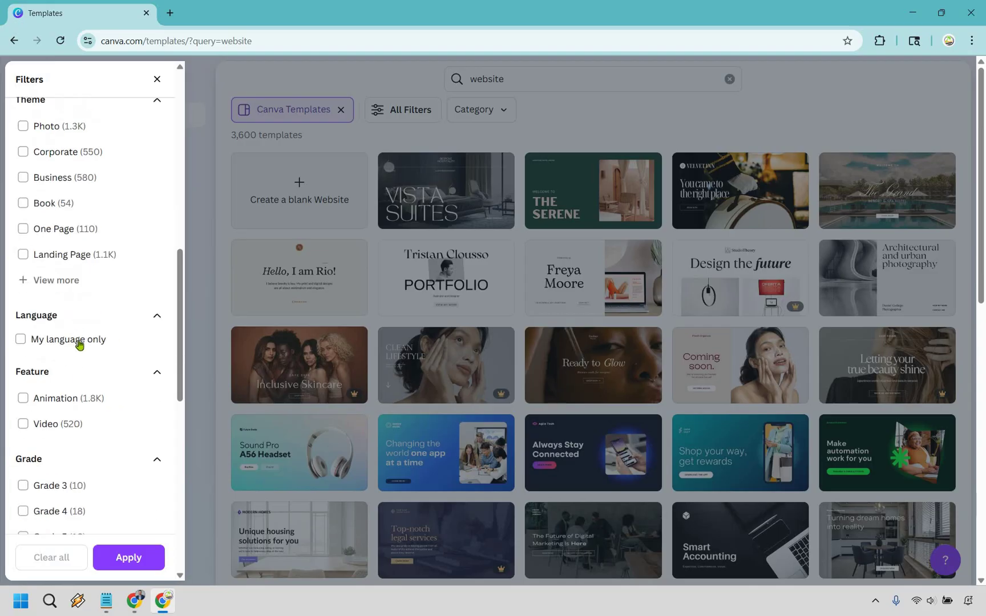
{"action": "scroll", "coordinate": [79, 353], "scroll_direction": "down", "scroll_amount": 3}
{"action": "scroll", "coordinate": [80, 363], "scroll_direction": "up", "scroll_amount": 8}
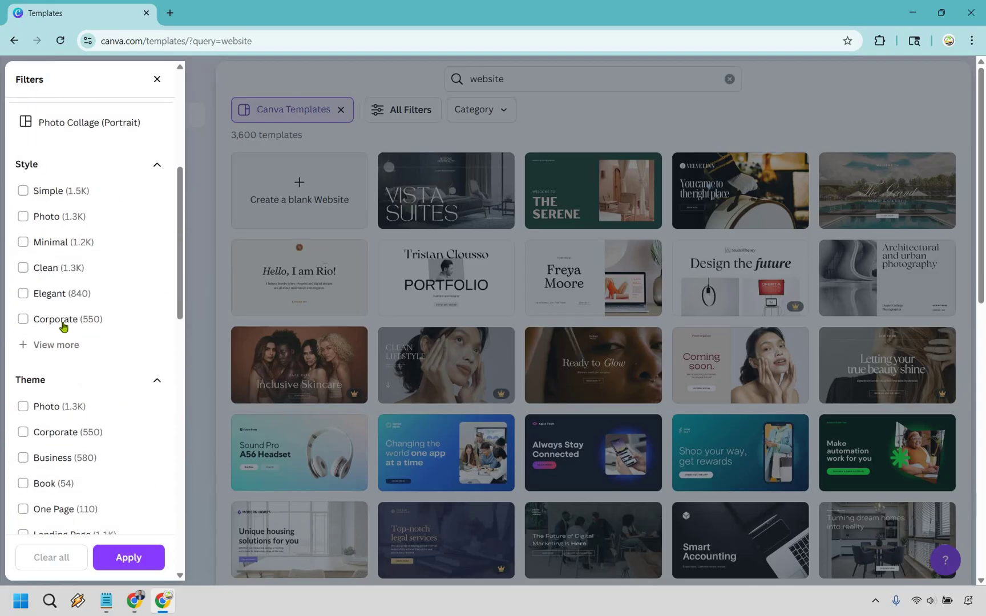
{"action": "scroll", "coordinate": [59, 308], "scroll_direction": "up", "scroll_amount": 2}
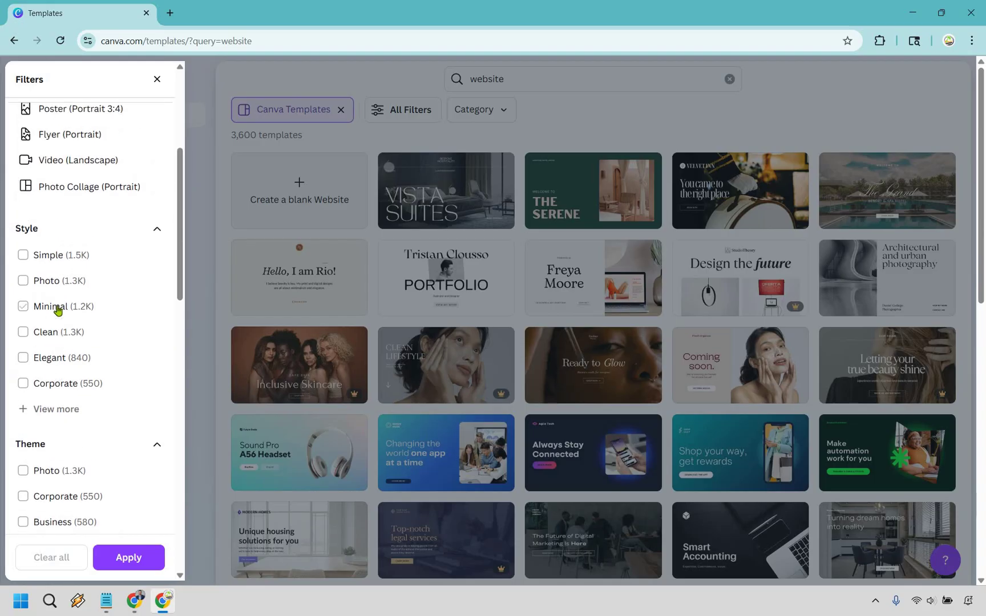
{"action": "left_click", "coordinate": [58, 310]}
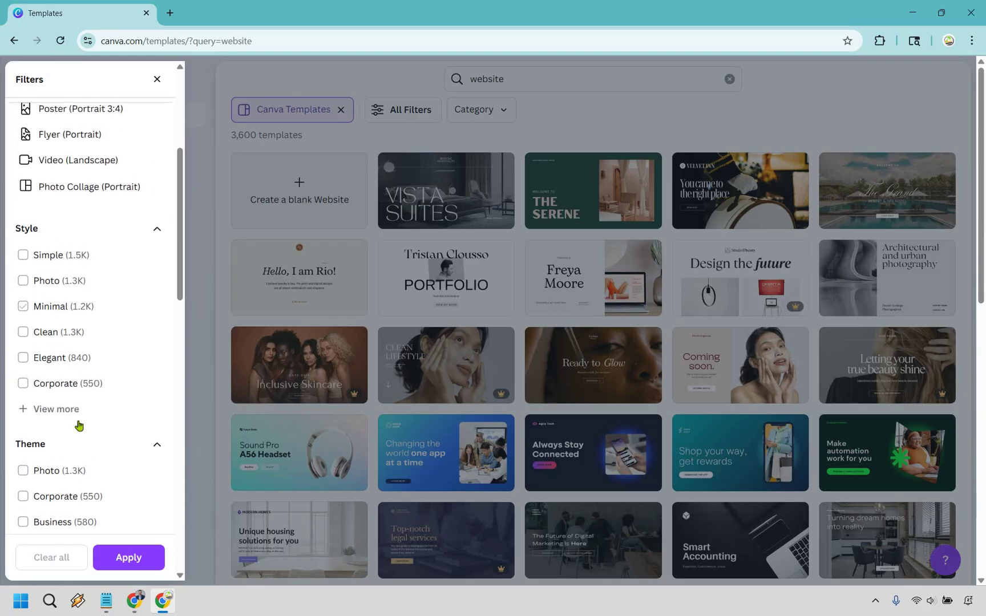
{"action": "left_click", "coordinate": [128, 557]}
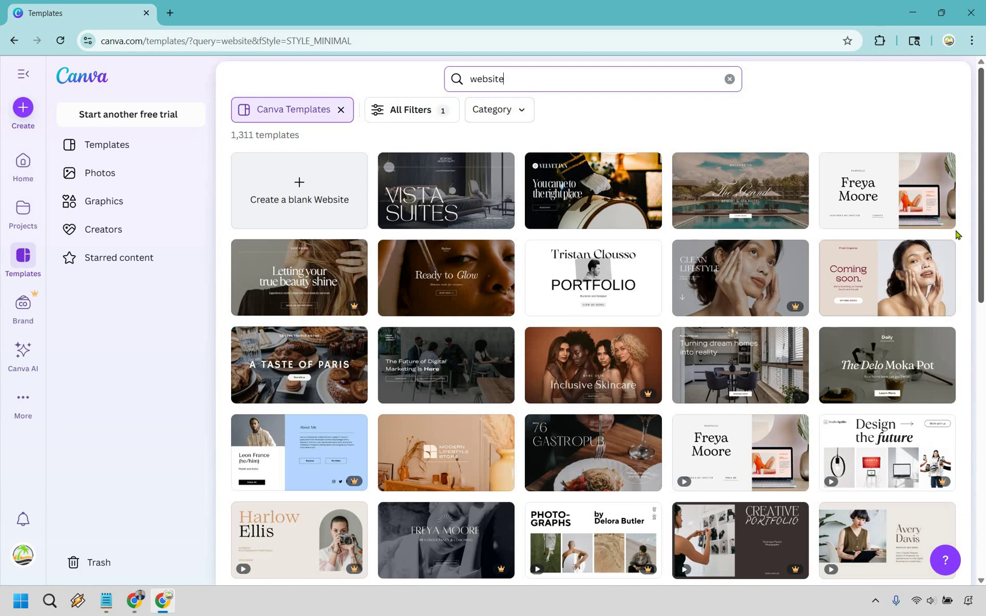
- Scroll the Minimal website results to find the beige-brown resume website template
{"action": "scroll", "coordinate": [911, 231], "scroll_direction": "down", "scroll_amount": 1}
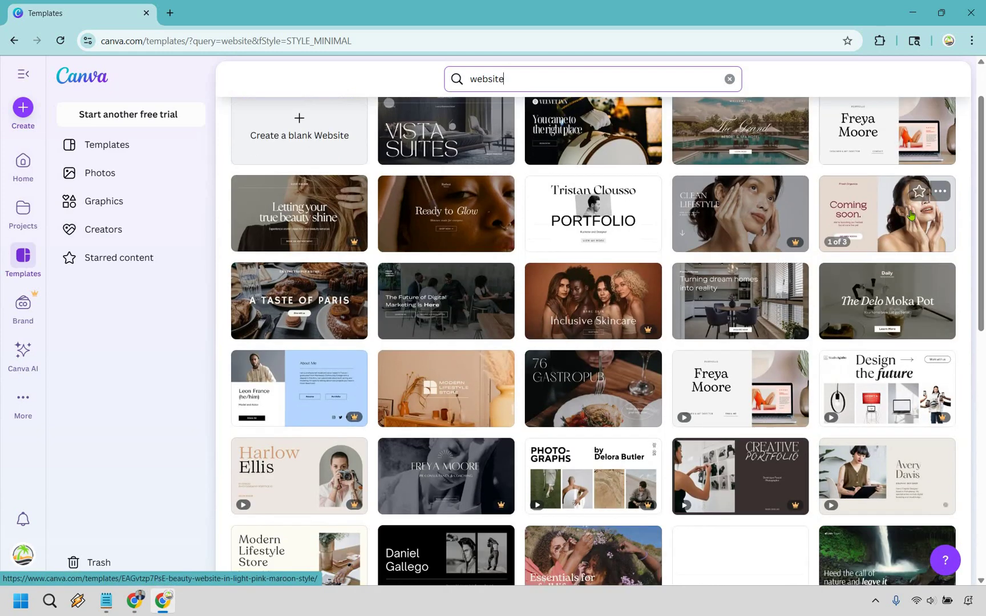
{"action": "scroll", "coordinate": [911, 215], "scroll_direction": "down", "scroll_amount": 2}
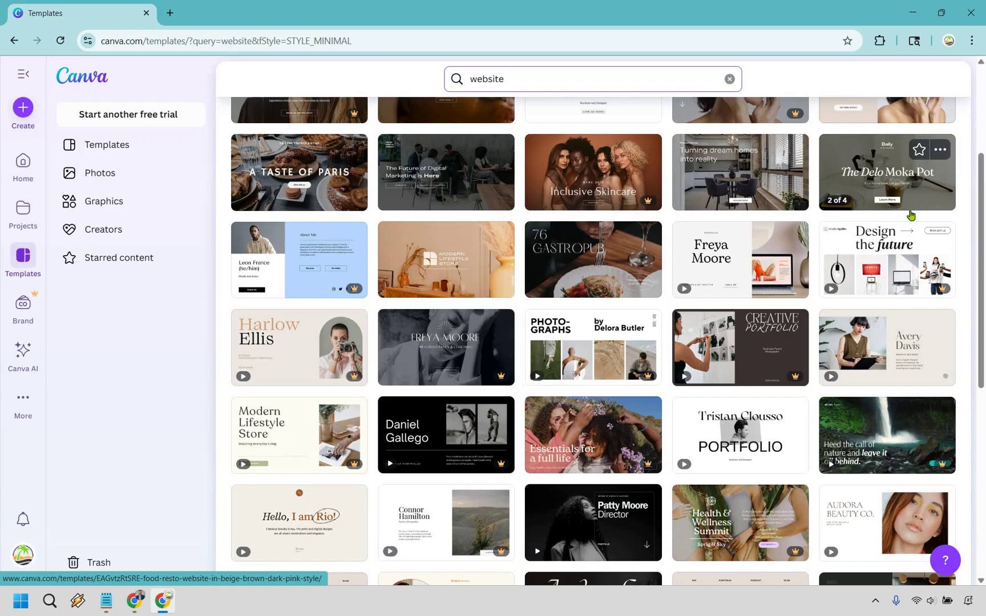
{"action": "scroll", "coordinate": [911, 215], "scroll_direction": "down", "scroll_amount": 3}
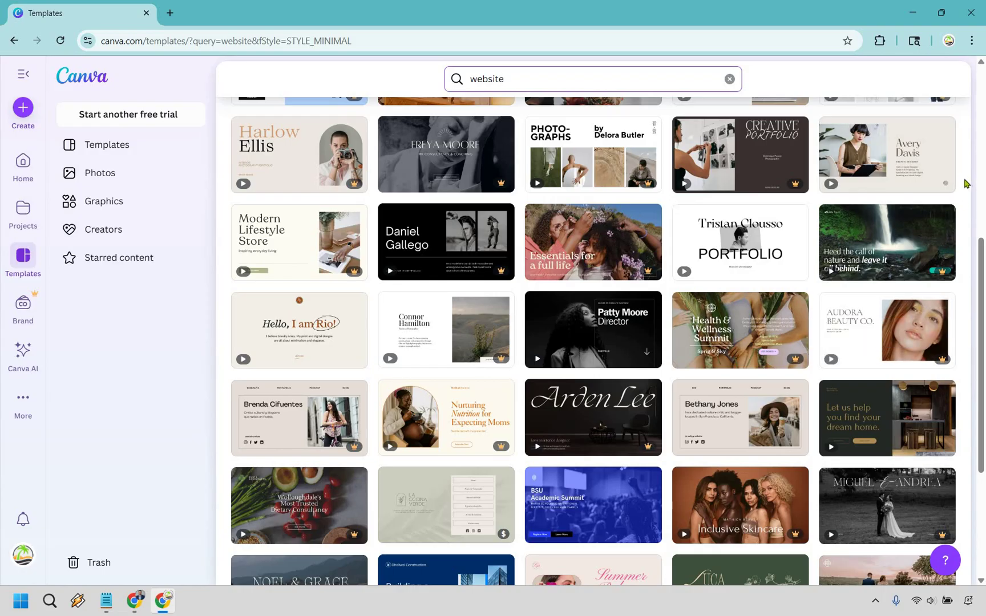
{"action": "scroll", "coordinate": [719, 121], "scroll_direction": "down", "scroll_amount": 2}
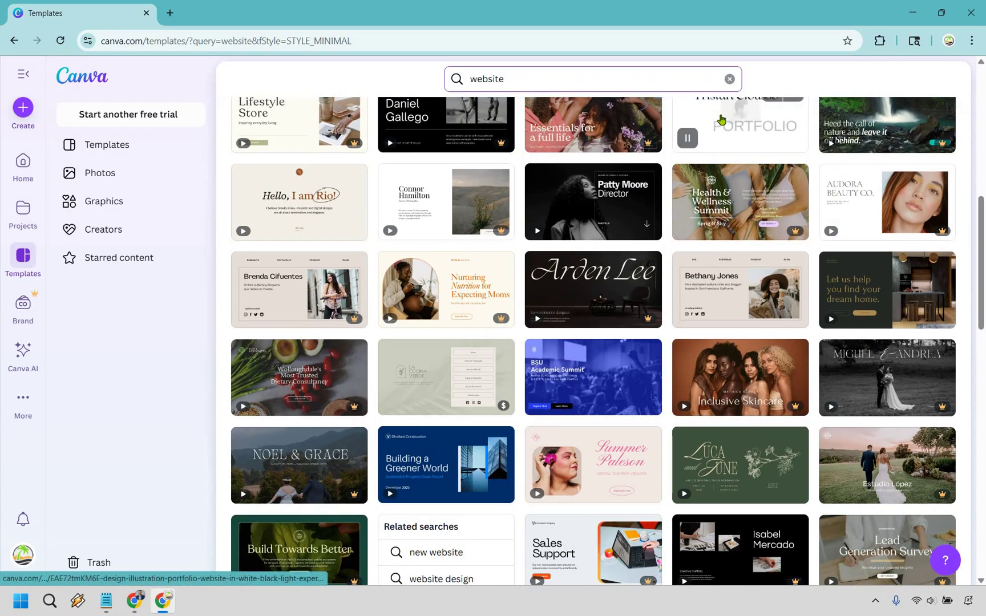
{"action": "scroll", "coordinate": [633, 251], "scroll_direction": "down", "scroll_amount": 3}
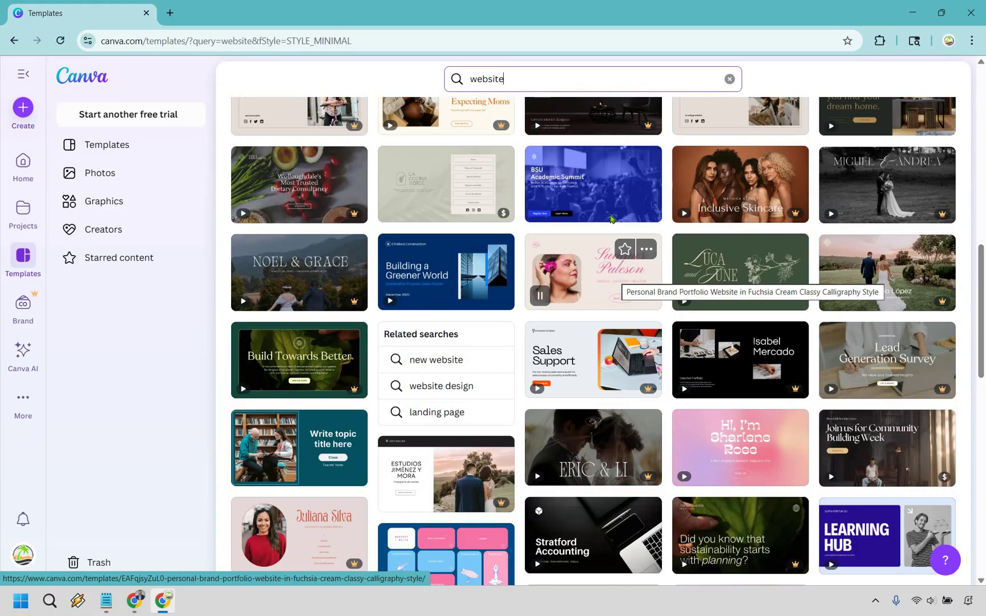
{"action": "scroll", "coordinate": [601, 202], "scroll_direction": "down", "scroll_amount": 3}
{"action": "scroll", "coordinate": [601, 202], "scroll_direction": "down", "scroll_amount": 3}
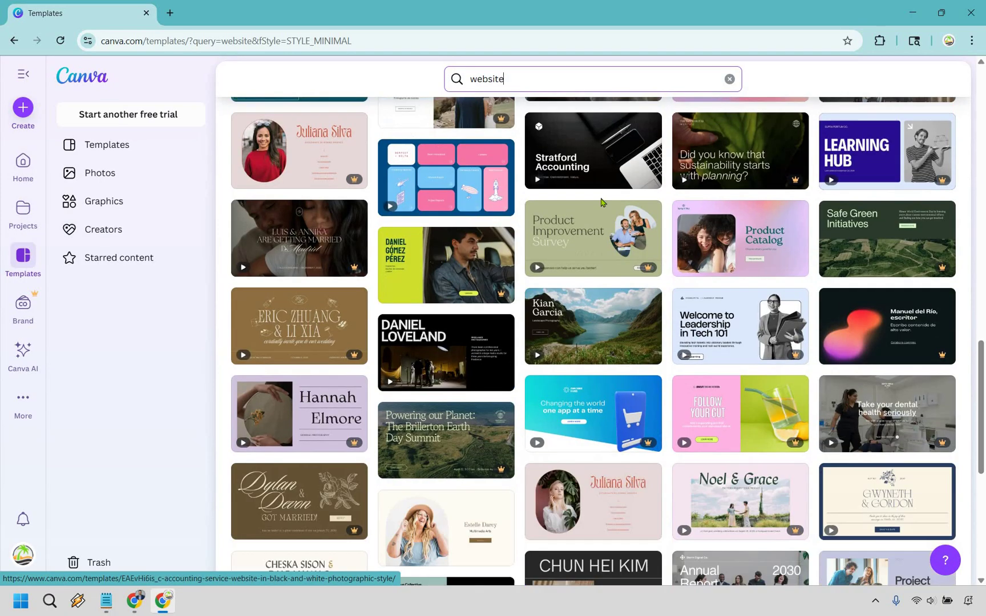
{"action": "scroll", "coordinate": [454, 285], "scroll_direction": "down", "scroll_amount": 4}
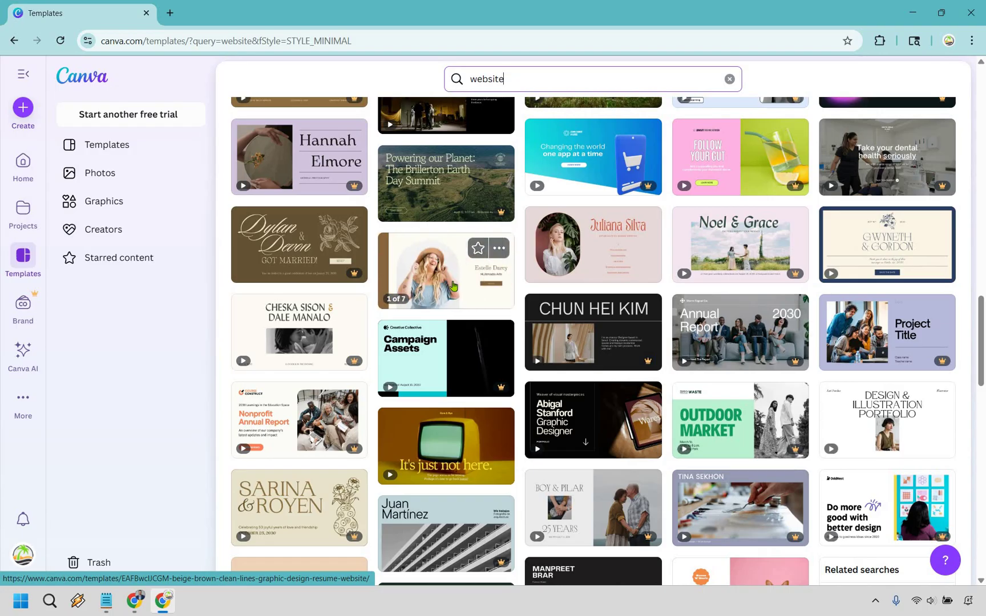
{"action": "left_click", "coordinate": [454, 286]}
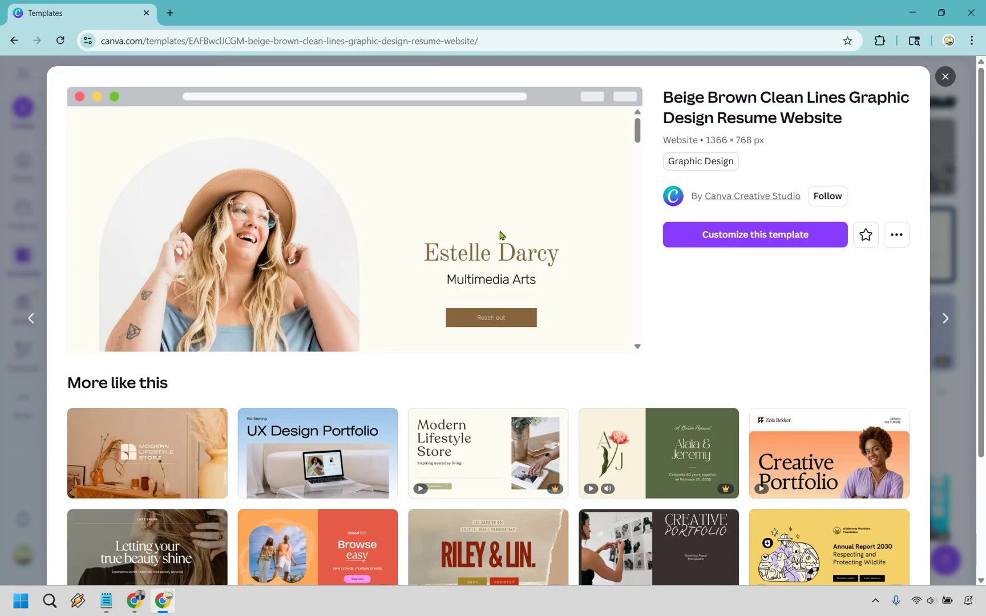
{"action": "scroll", "coordinate": [627, 180], "scroll_direction": "down", "scroll_amount": 2}
{"action": "scroll", "coordinate": [636, 205], "scroll_direction": "down", "scroll_amount": 3}
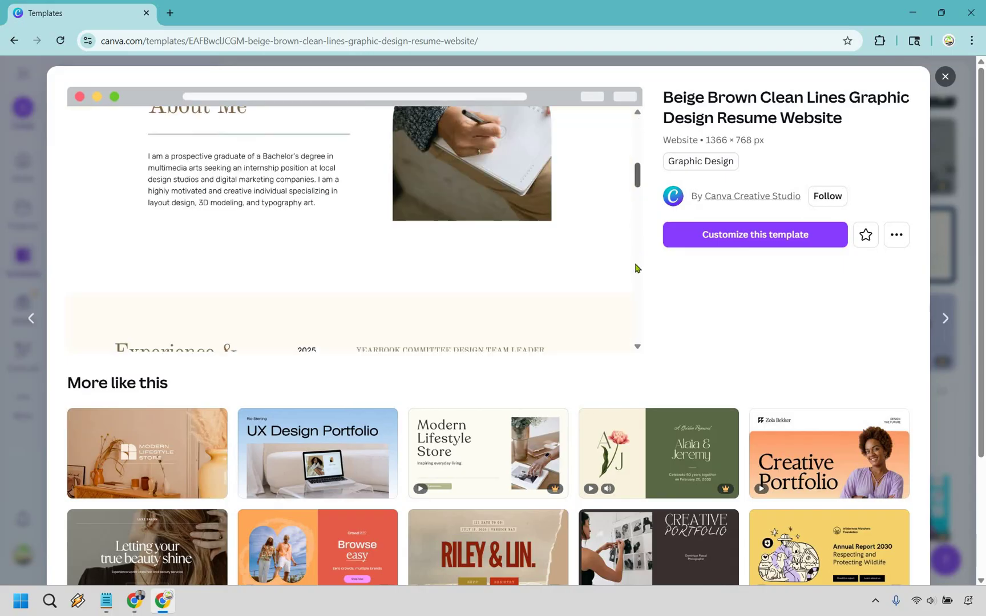
{"action": "scroll", "coordinate": [637, 297], "scroll_direction": "down", "scroll_amount": 3}
{"action": "scroll", "coordinate": [638, 316], "scroll_direction": "down", "scroll_amount": 5}
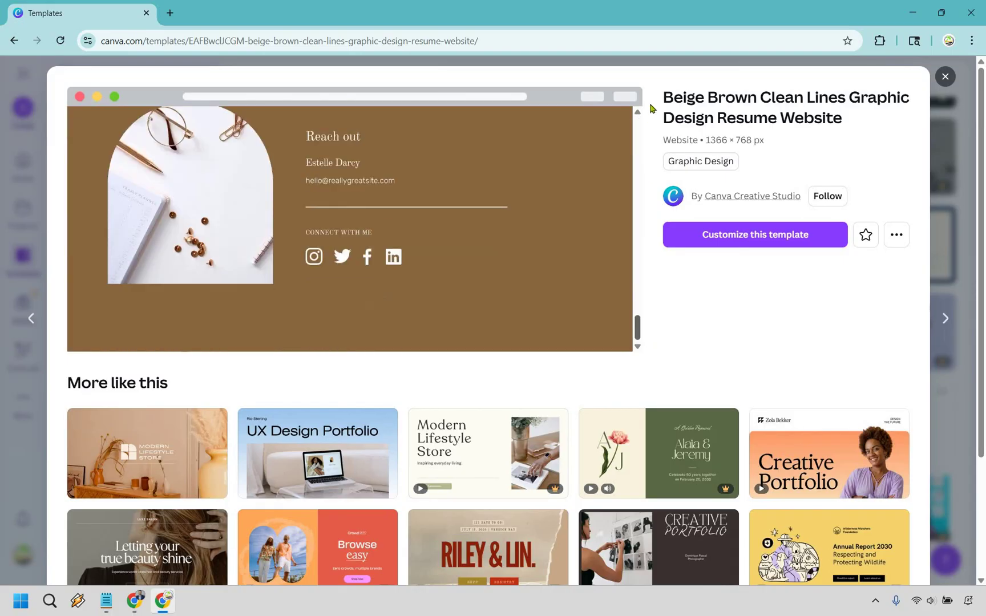
{"action": "scroll", "coordinate": [639, 171], "scroll_direction": "up", "scroll_amount": 5}
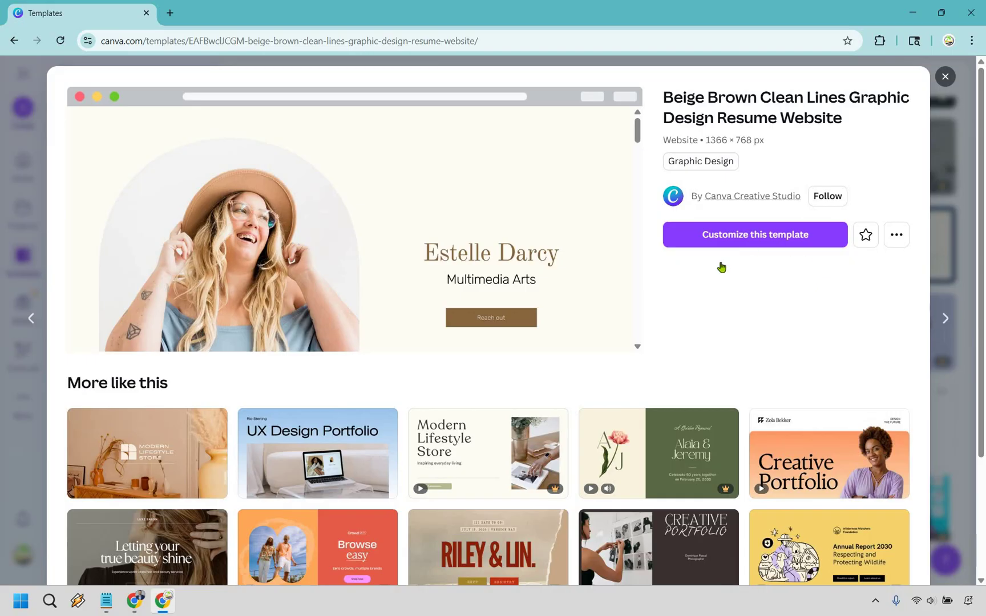
{"action": "scroll", "coordinate": [720, 264], "scroll_direction": "down", "scroll_amount": 3}
{"action": "scroll", "coordinate": [302, 280], "scroll_direction": "down", "scroll_amount": 2}
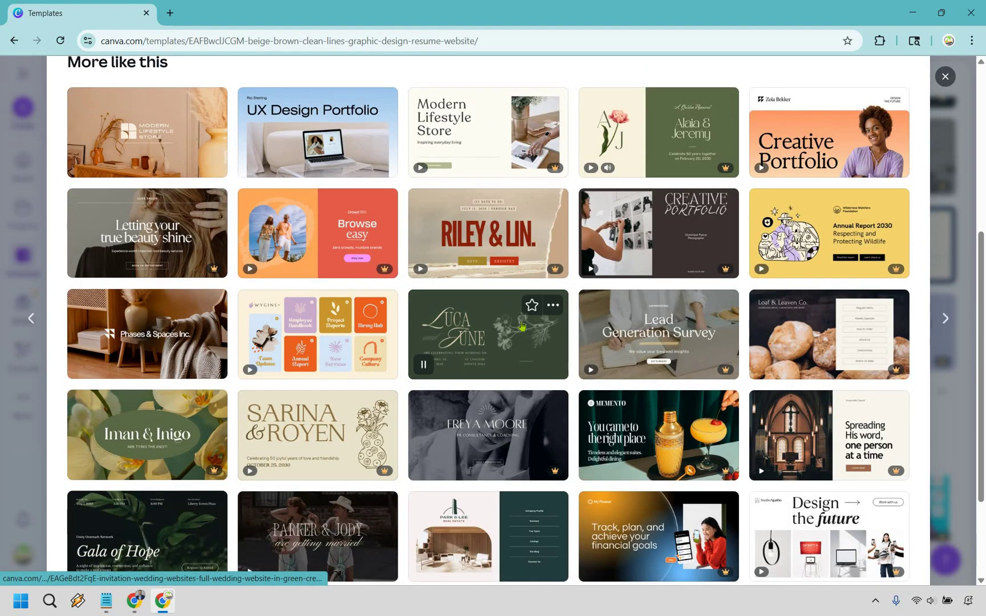
{"action": "scroll", "coordinate": [548, 342], "scroll_direction": "down", "scroll_amount": 2}
{"action": "scroll", "coordinate": [557, 355], "scroll_direction": "up", "scroll_amount": 8}
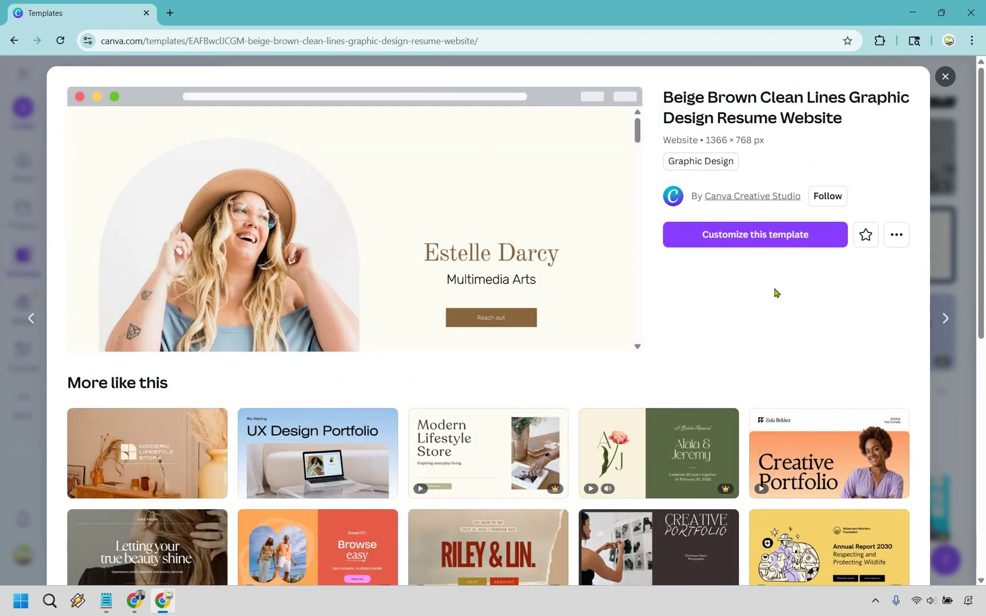
{"action": "left_click", "coordinate": [762, 243]}
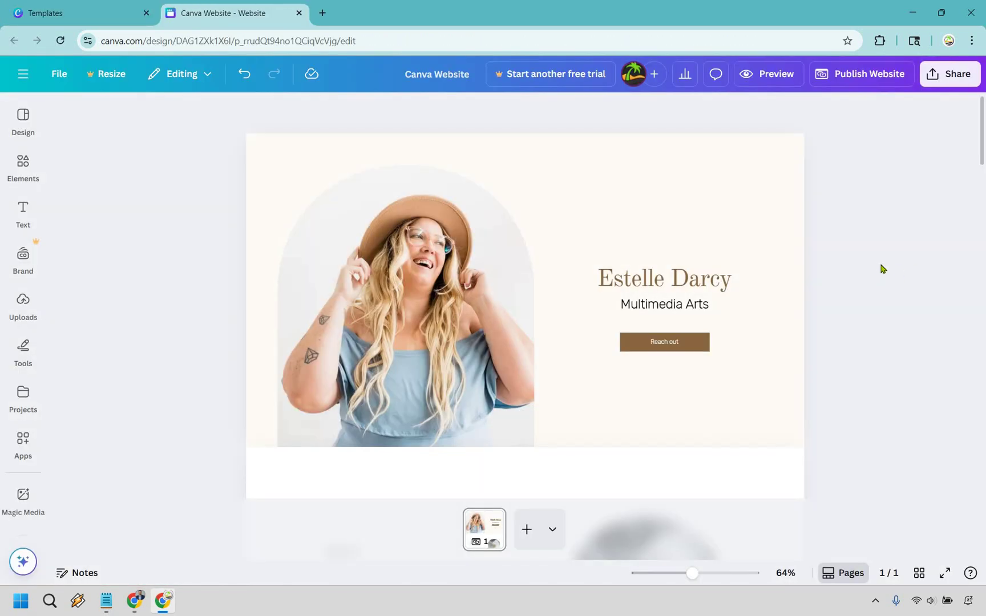
{"action": "scroll", "coordinate": [883, 269], "scroll_direction": "down", "scroll_amount": 4}
{"action": "scroll", "coordinate": [902, 242], "scroll_direction": "up", "scroll_amount": 4}
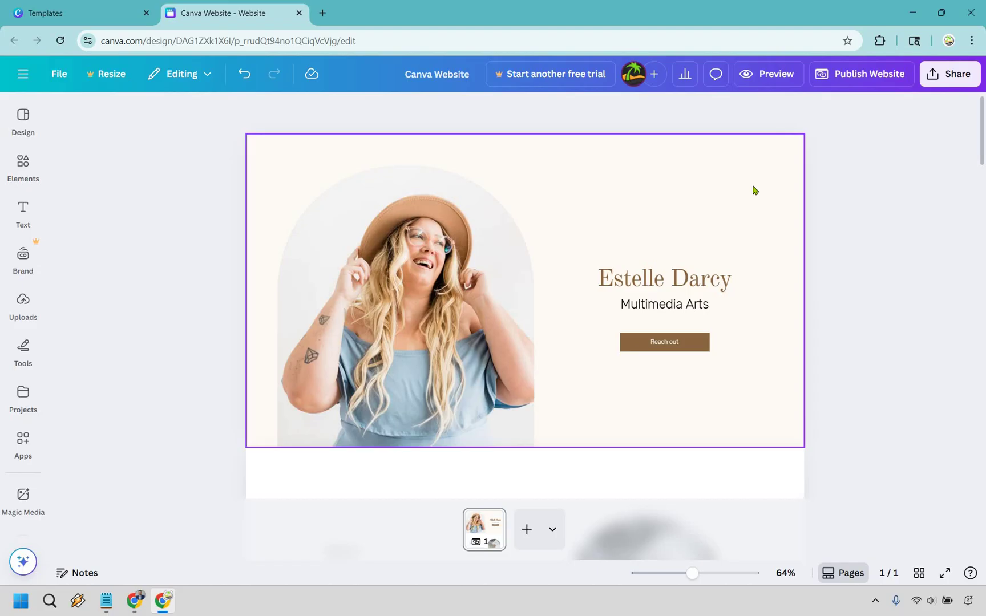
{"action": "scroll", "coordinate": [757, 266], "scroll_direction": "down", "scroll_amount": 5}
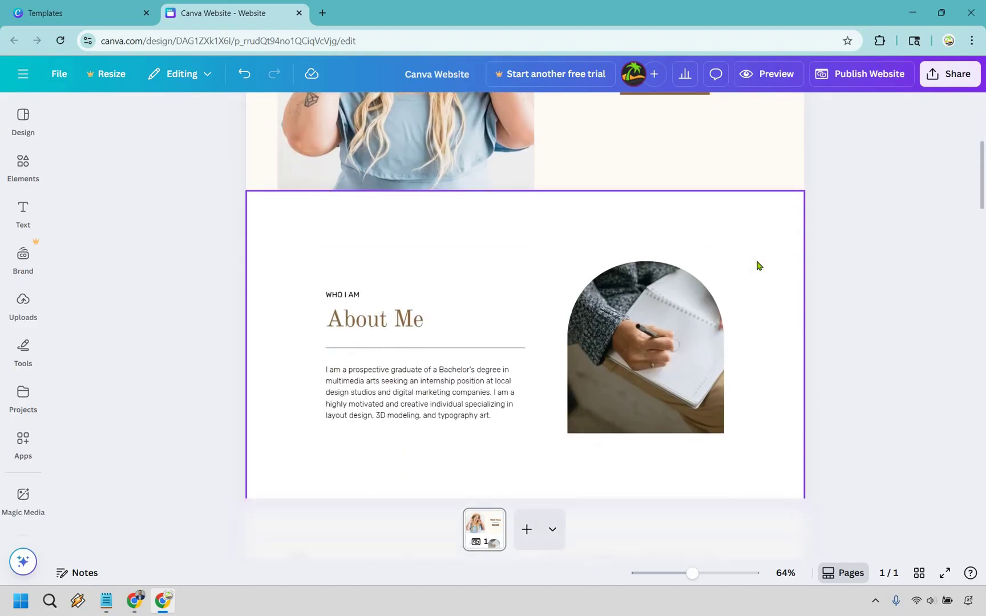
{"action": "left_click", "coordinate": [758, 265]}
{"action": "scroll", "coordinate": [758, 266], "scroll_direction": "down", "scroll_amount": 2}
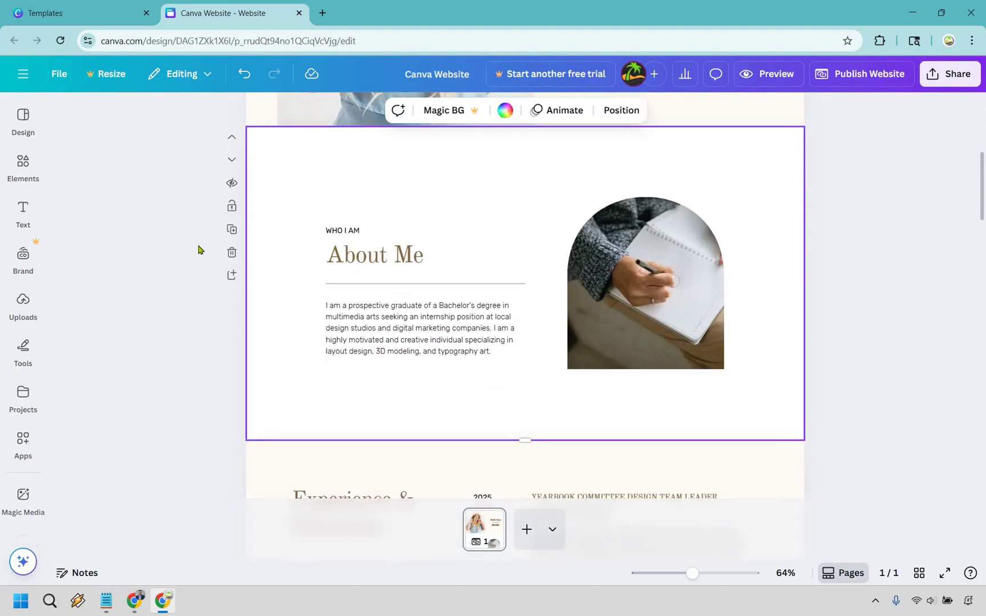
{"action": "left_click", "coordinate": [887, 301]}
{"action": "scroll", "coordinate": [873, 302], "scroll_direction": "up", "scroll_amount": 5}
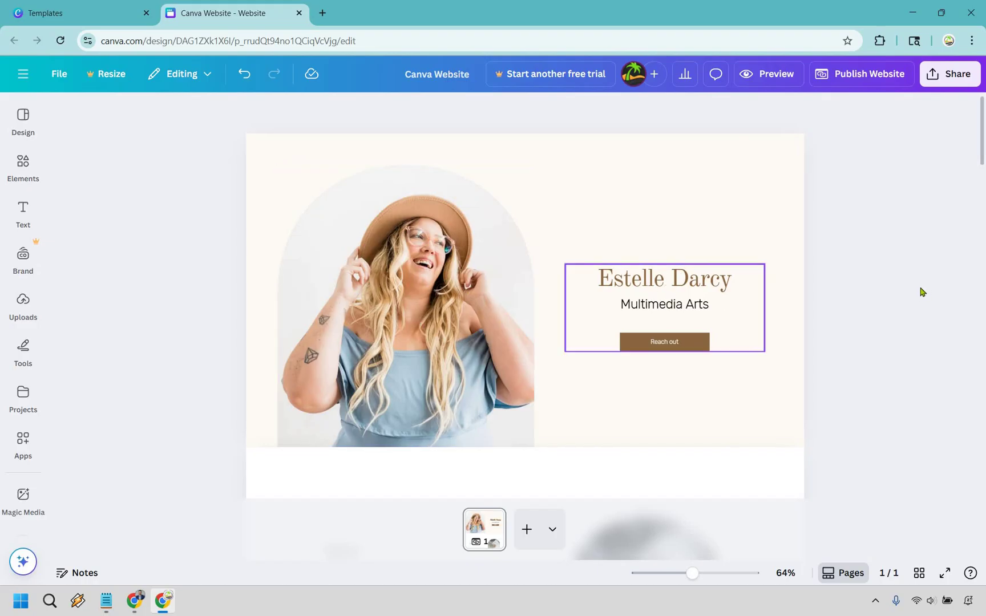
{"action": "scroll", "coordinate": [666, 221], "scroll_direction": "down", "scroll_amount": 3}
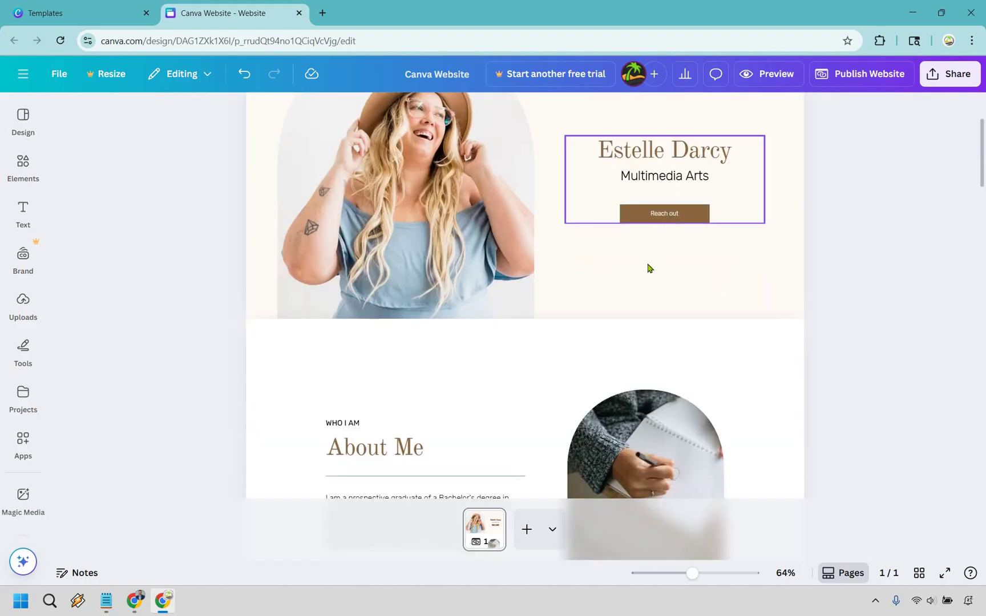
{"action": "scroll", "coordinate": [639, 285], "scroll_direction": "down", "scroll_amount": 10}
{"action": "scroll", "coordinate": [634, 283], "scroll_direction": "up", "scroll_amount": 10}
{"action": "scroll", "coordinate": [660, 249], "scroll_direction": "down", "scroll_amount": 3}
{"action": "scroll", "coordinate": [660, 251], "scroll_direction": "down", "scroll_amount": 9}
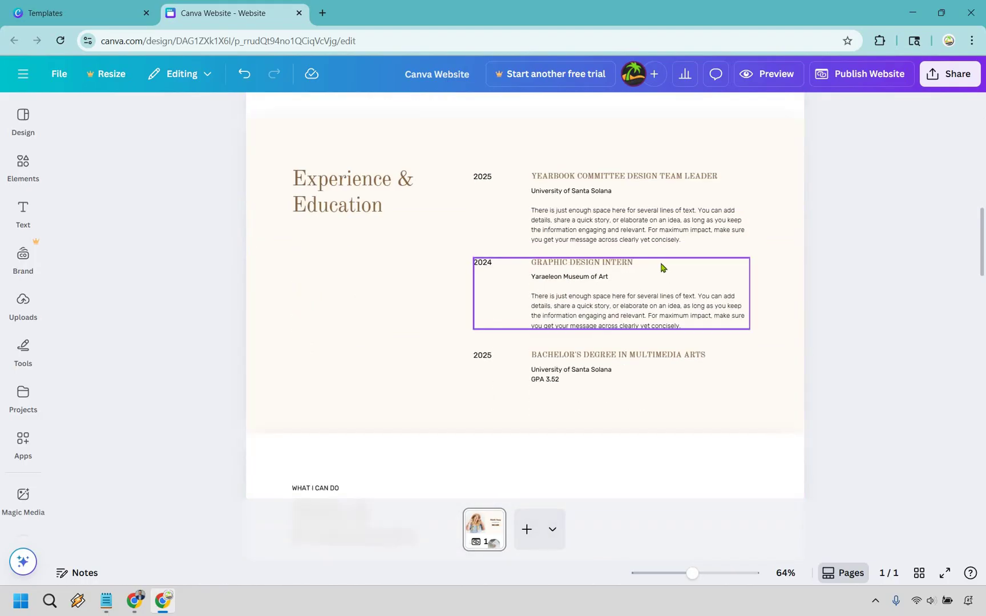
{"action": "scroll", "coordinate": [667, 261], "scroll_direction": "down", "scroll_amount": 9}
{"action": "scroll", "coordinate": [673, 255], "scroll_direction": "up", "scroll_amount": 2}
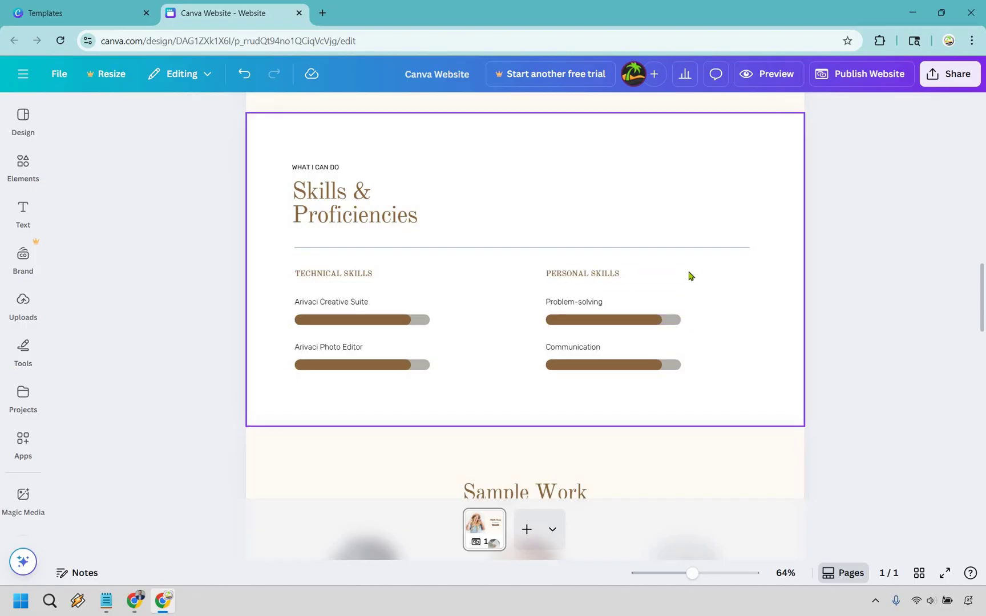
{"action": "scroll", "coordinate": [695, 275], "scroll_direction": "down", "scroll_amount": 5}
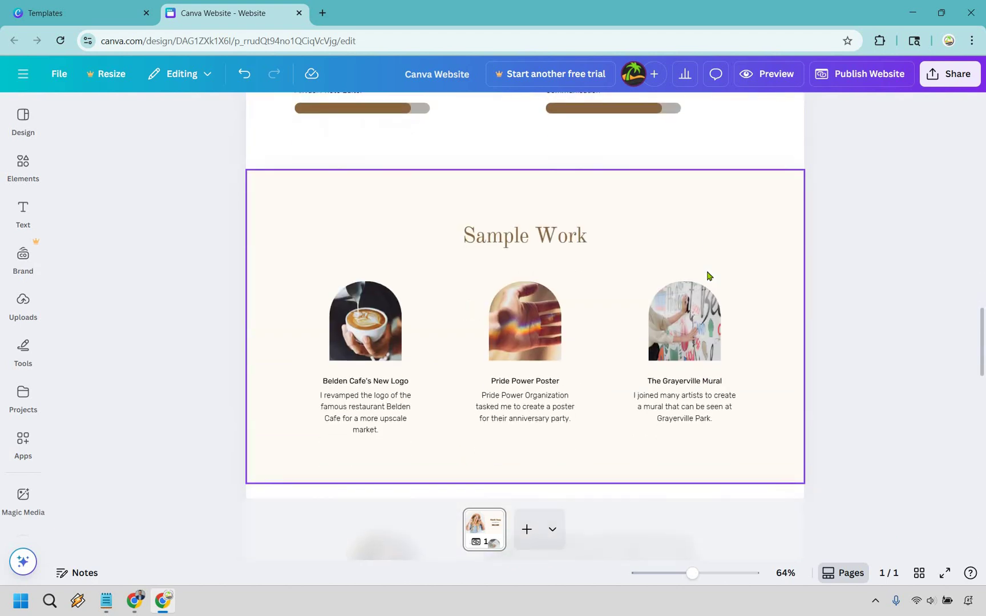
{"action": "scroll", "coordinate": [347, 185], "scroll_direction": "down", "scroll_amount": 1}
{"action": "scroll", "coordinate": [860, 278], "scroll_direction": "up", "scroll_amount": 2}
{"action": "scroll", "coordinate": [794, 343], "scroll_direction": "down", "scroll_amount": 1}
{"action": "scroll", "coordinate": [787, 306], "scroll_direction": "up", "scroll_amount": 1}
{"action": "scroll", "coordinate": [783, 287], "scroll_direction": "down", "scroll_amount": 1}
{"action": "scroll", "coordinate": [783, 286], "scroll_direction": "down", "scroll_amount": 7}
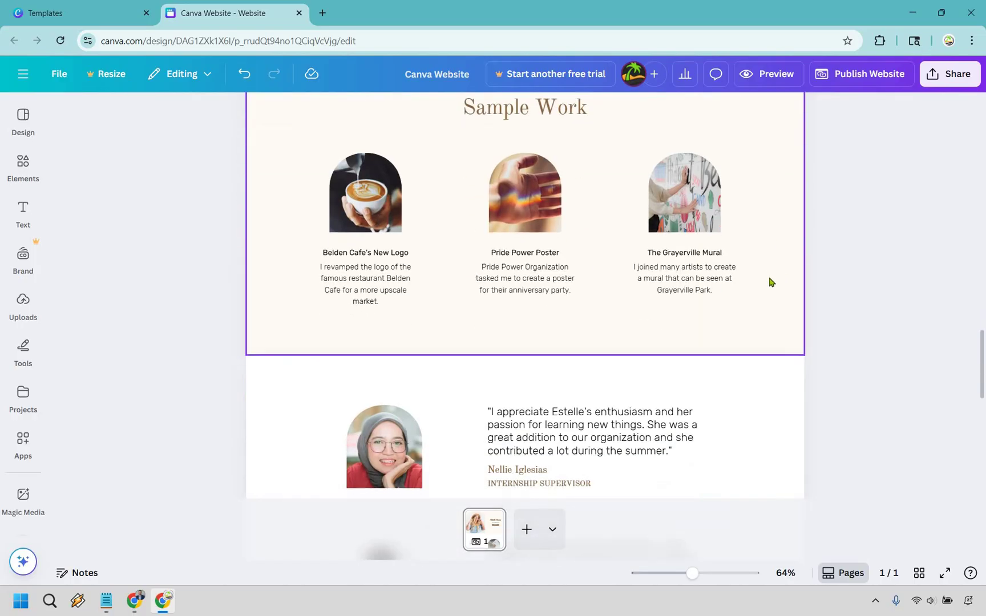
{"action": "scroll", "coordinate": [759, 274], "scroll_direction": "down", "scroll_amount": 4}
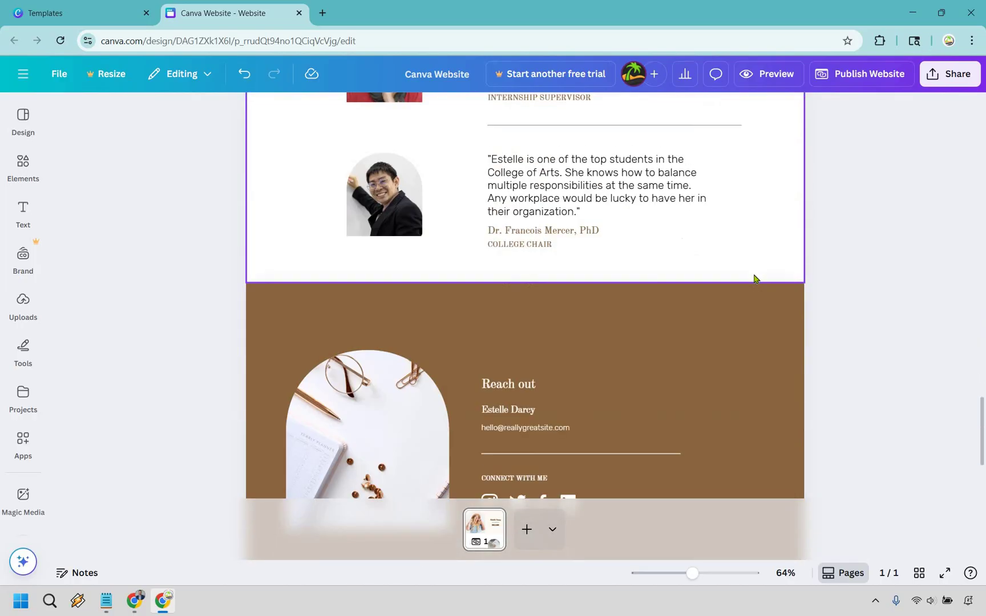
{"action": "scroll", "coordinate": [928, 396], "scroll_direction": "down", "scroll_amount": 2}
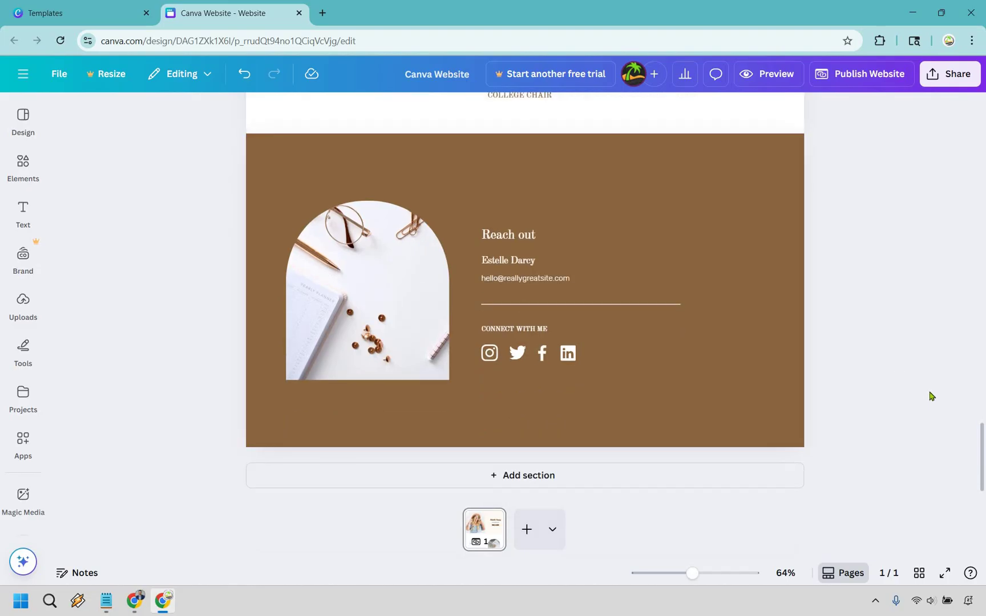
{"action": "scroll", "coordinate": [930, 395], "scroll_direction": "up", "scroll_amount": 20}
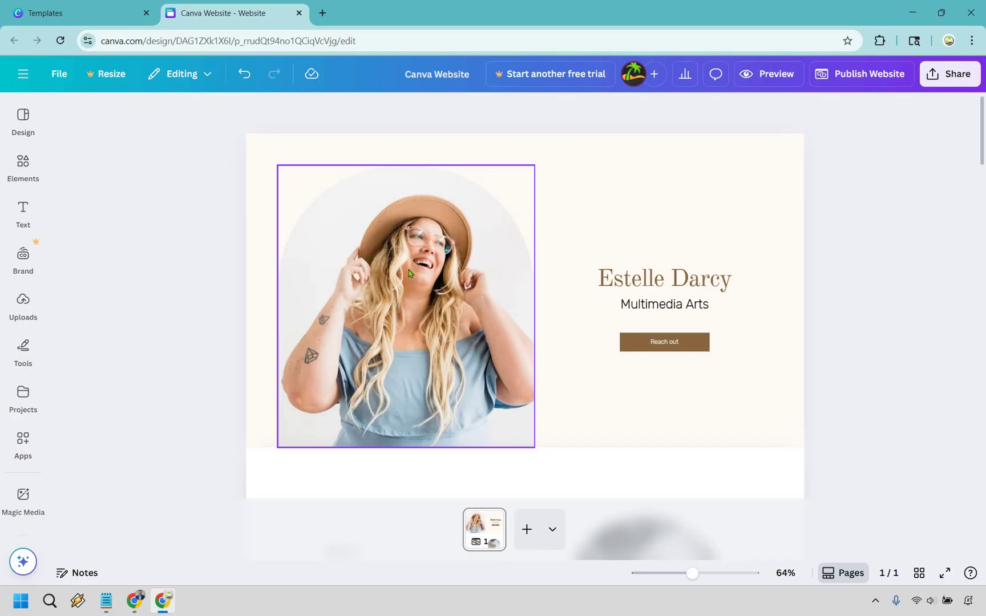
- Put the first navy-suit headshot from the uploaded headshot folder into the header's arch frame
{"action": "left_click", "coordinate": [43, 295]}
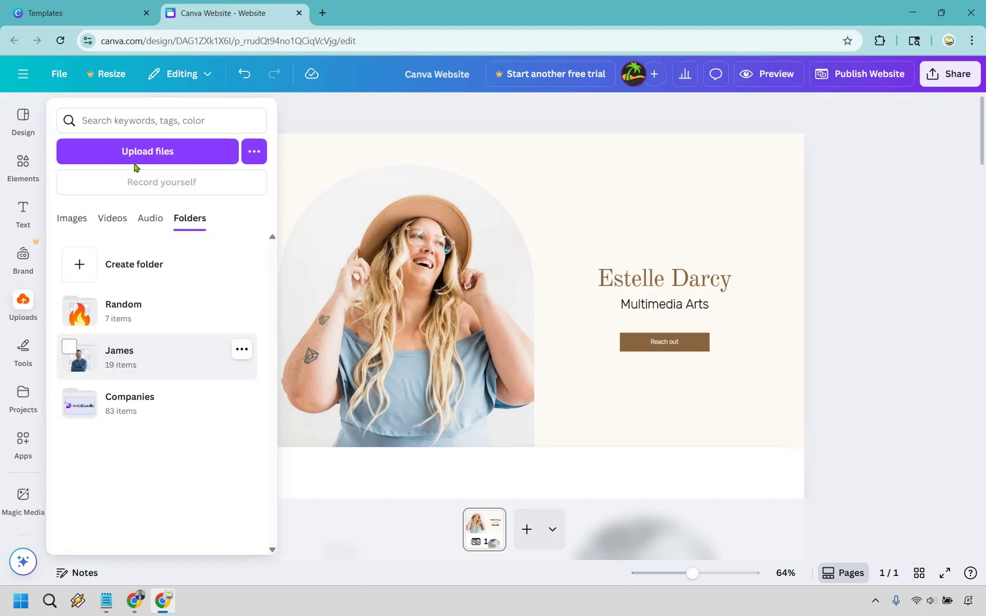
{"action": "left_click", "coordinate": [158, 151]}
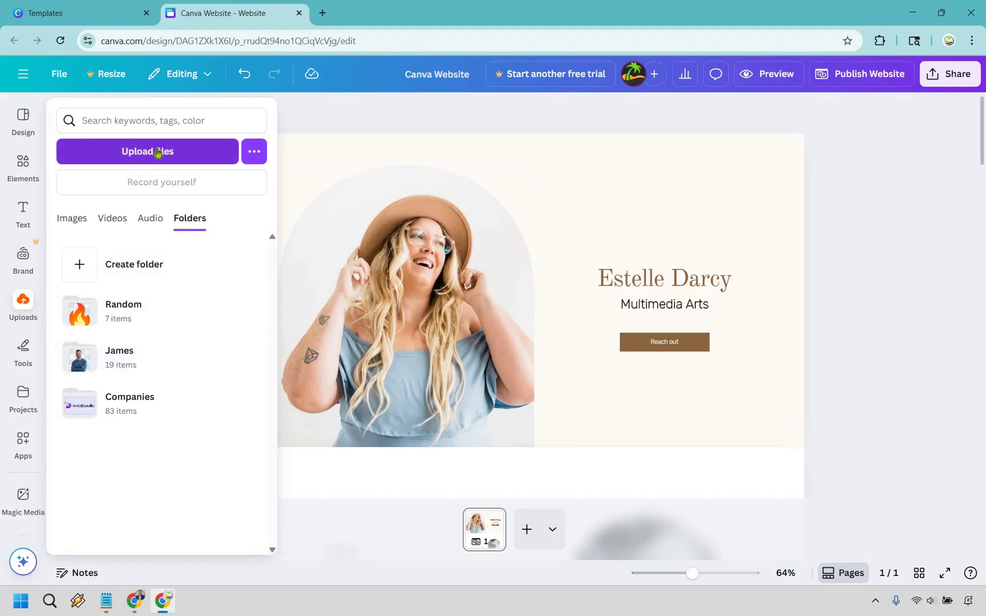
{"action": "left_click", "coordinate": [140, 350]}
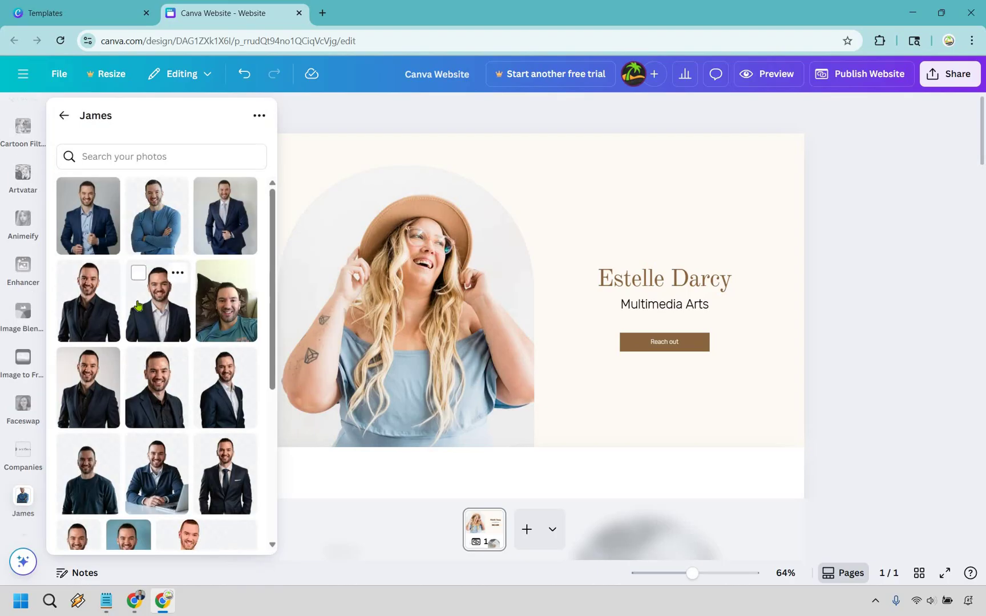
{"action": "left_click", "coordinate": [80, 216]}
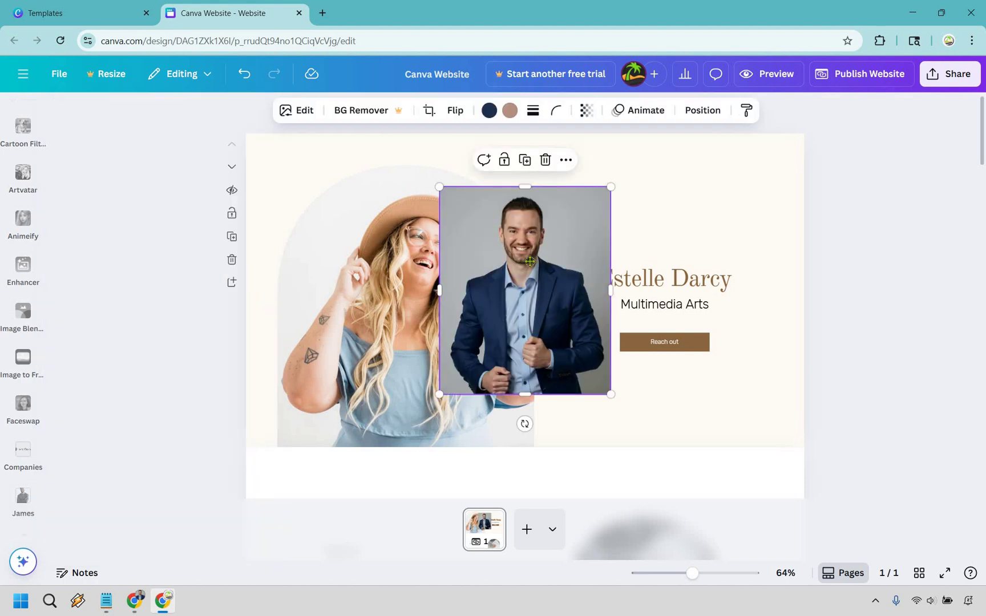
{"action": "left_click_drag", "start_coordinate": [525, 262], "coordinate": [400, 274]}
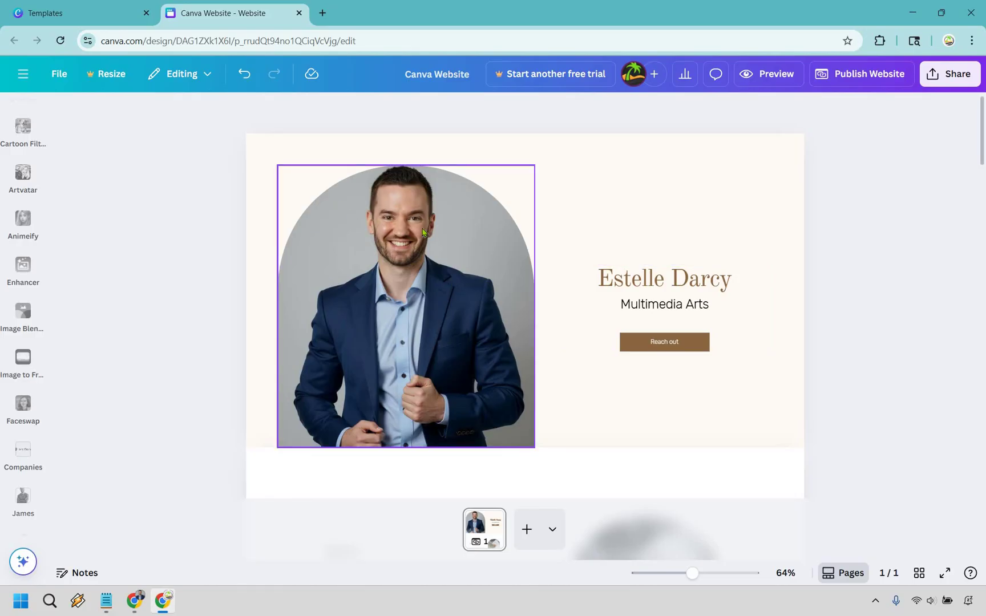
- Crop the headshot inside the arch frame so his face and suit stay centred
{"action": "left_click", "coordinate": [454, 263]}
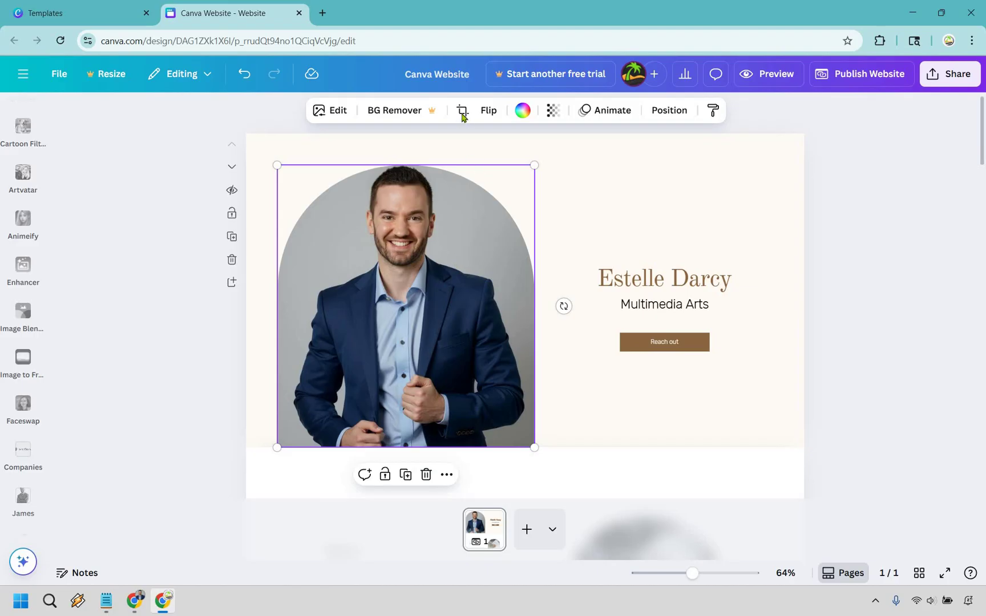
{"action": "double_click", "coordinate": [482, 258]}
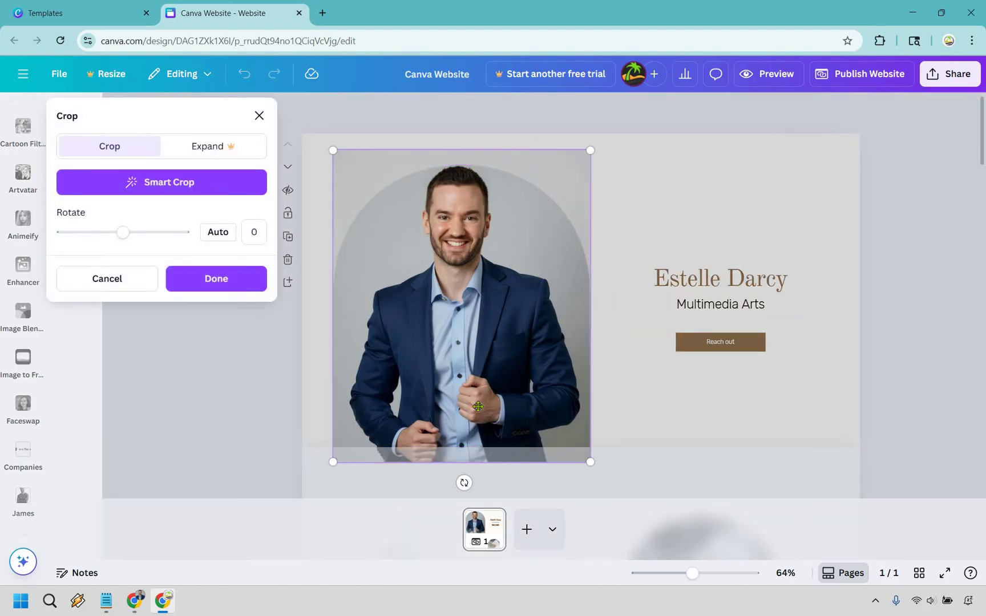
{"action": "left_click_drag", "start_coordinate": [478, 339], "coordinate": [495, 386]}
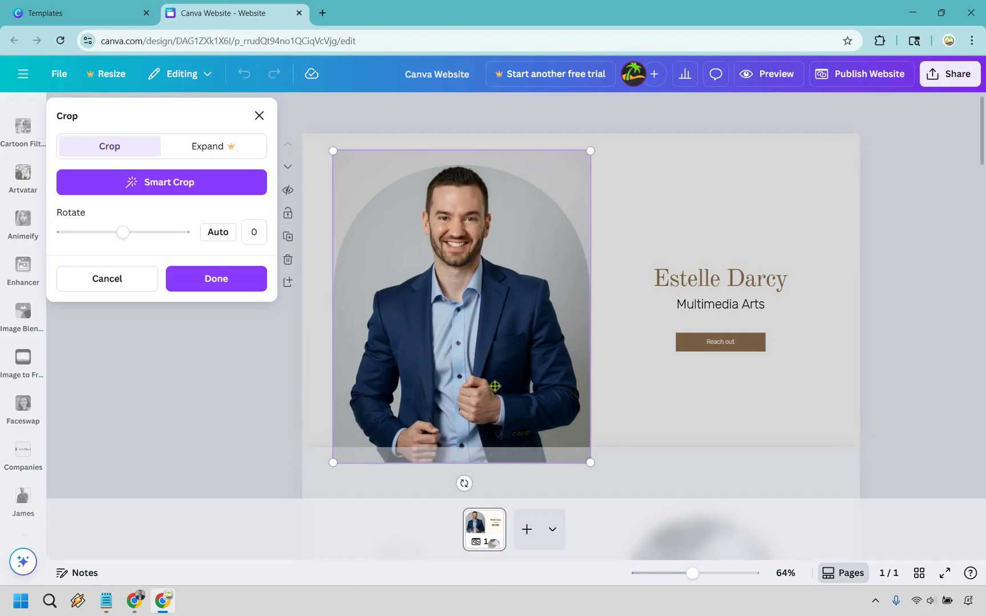
{"action": "left_click", "coordinate": [234, 279]}
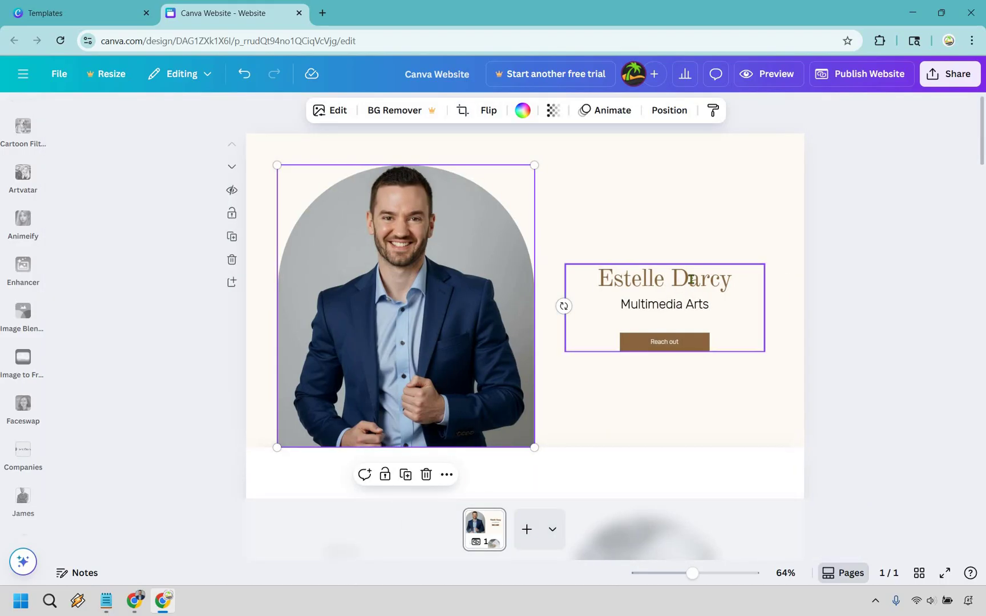
- Replace the header name with the owner's name and the subtitle with 'Digital Marketing'
{"action": "double_click", "coordinate": [691, 279]}
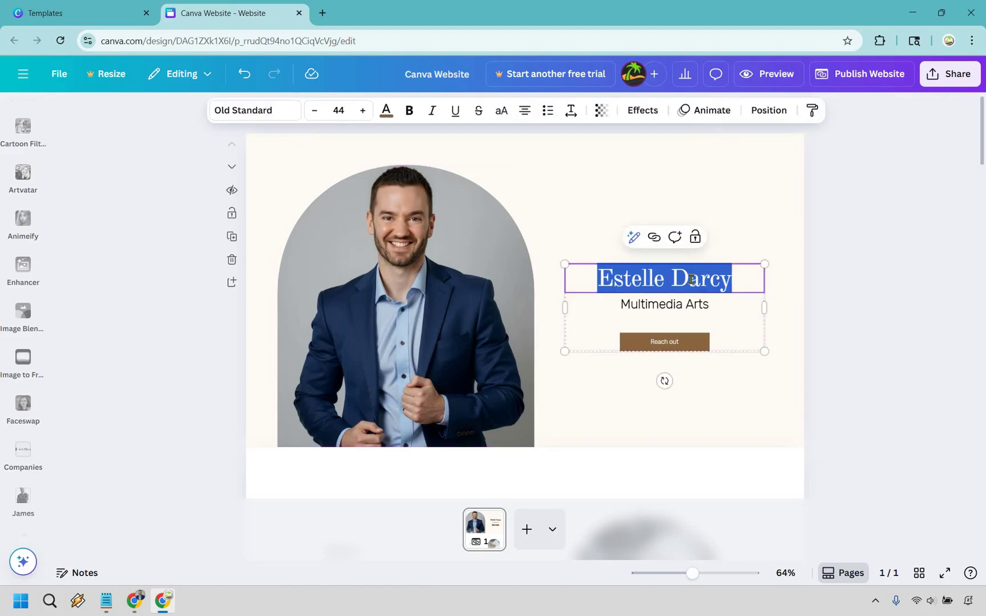
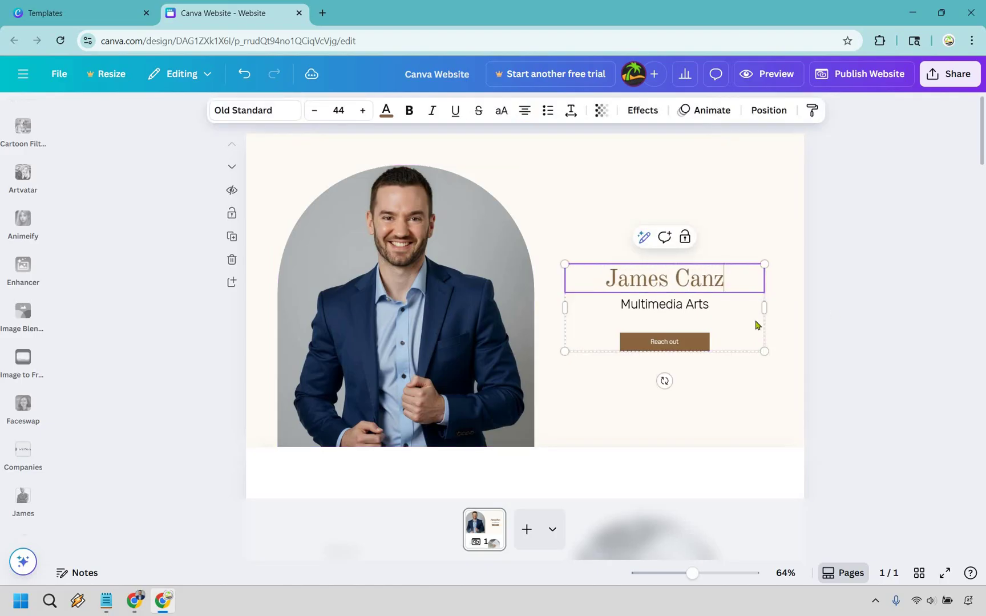
{"action": "left_click", "coordinate": [669, 304]}
{"action": "left_click", "coordinate": [669, 304]}
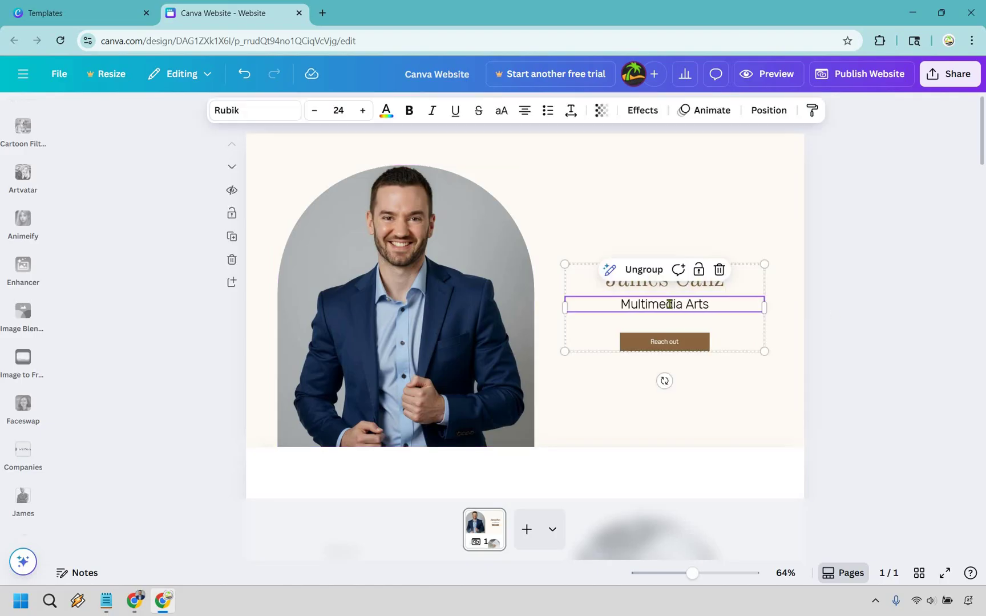
{"action": "double_click", "coordinate": [669, 304]}
{"action": "type", "text": "Digita"}
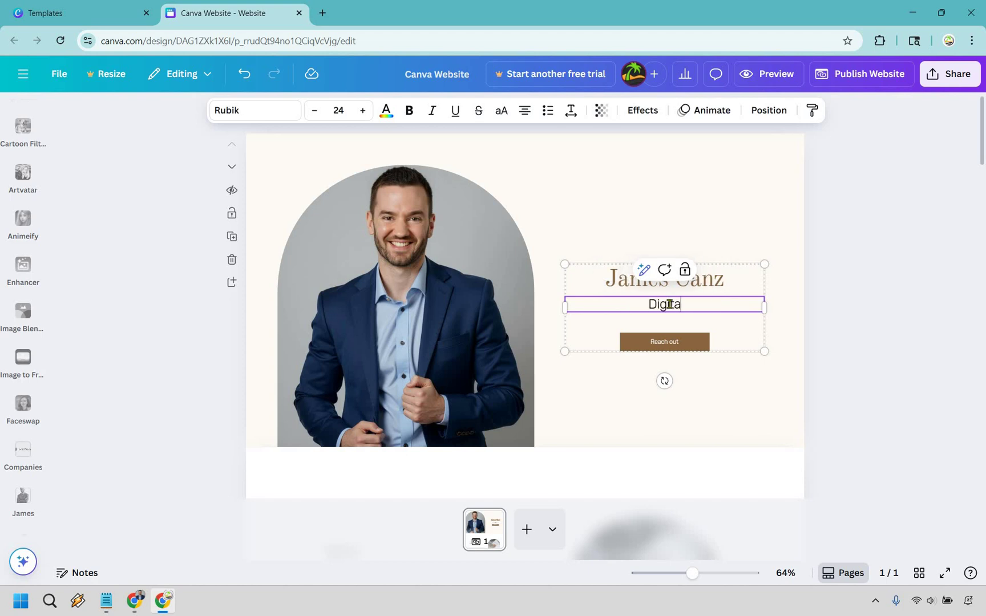
{"action": "type", "text": "l Marketing"}
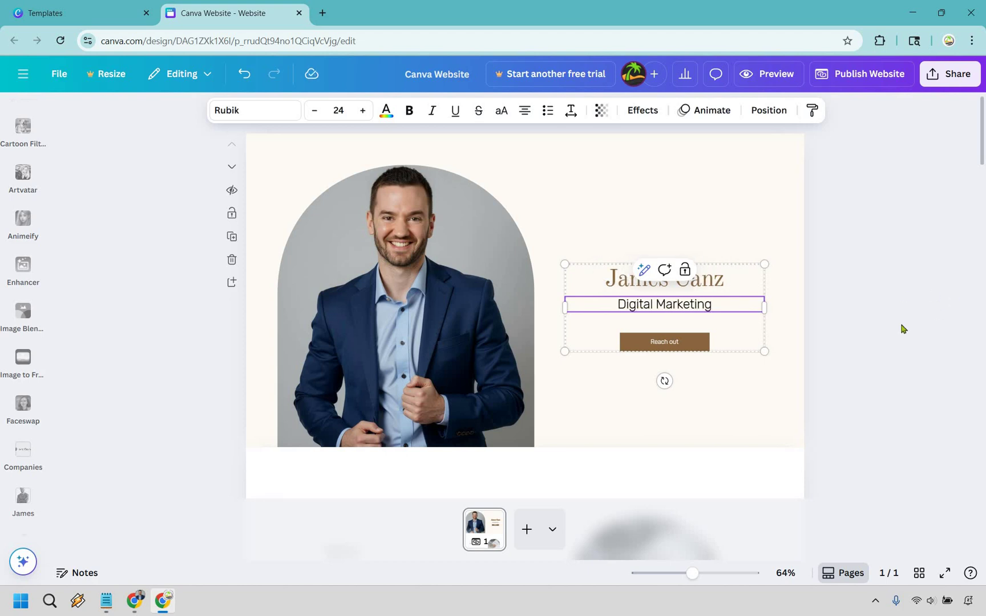
{"action": "left_click", "coordinate": [909, 332]}
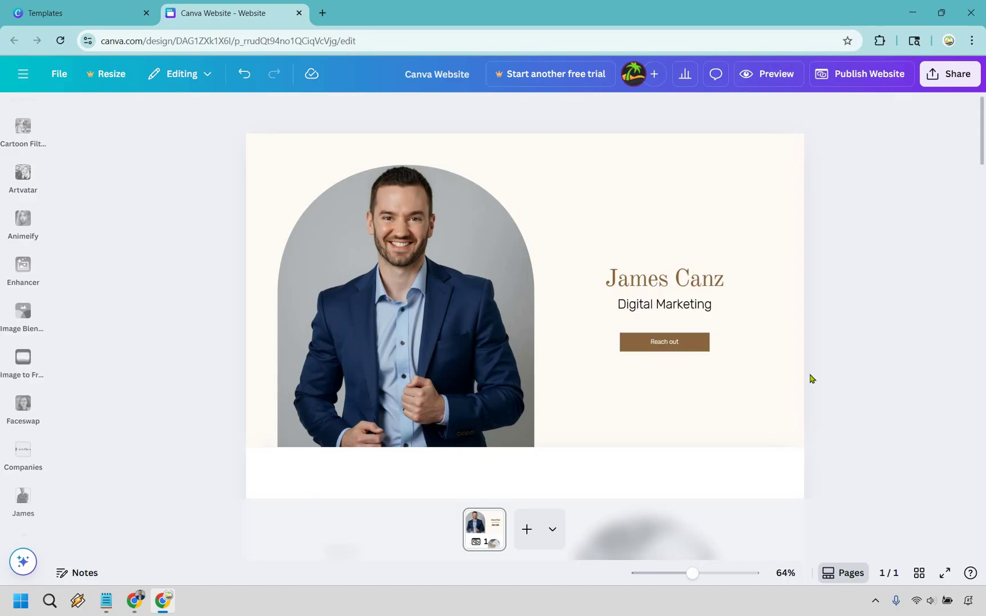
- Ungroup the name, subtitle and Reach out button so the button can be selected alone
{"action": "left_click", "coordinate": [702, 350]}
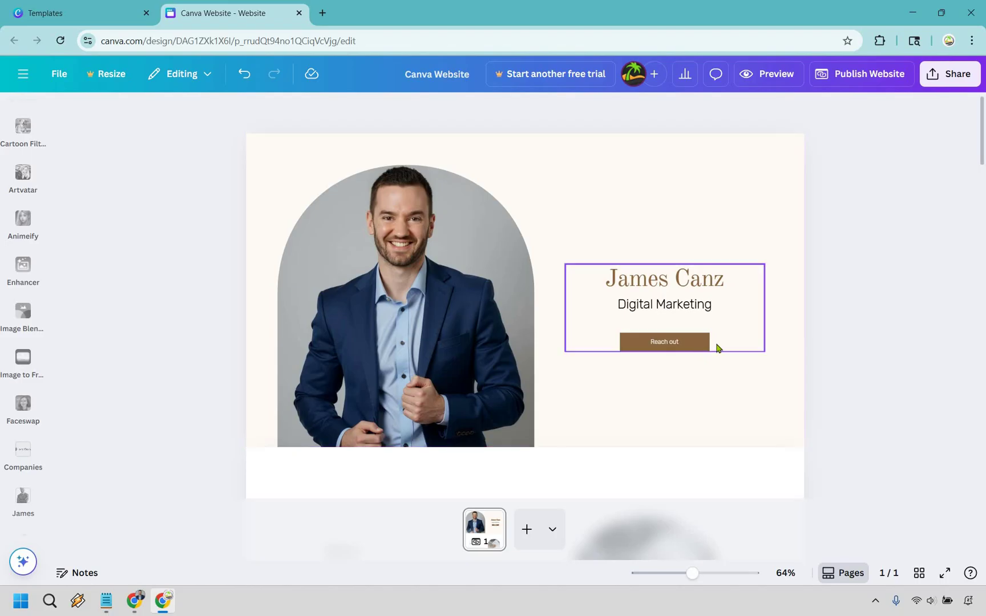
{"action": "left_click", "coordinate": [709, 344]}
{"action": "left_click", "coordinate": [696, 341]}
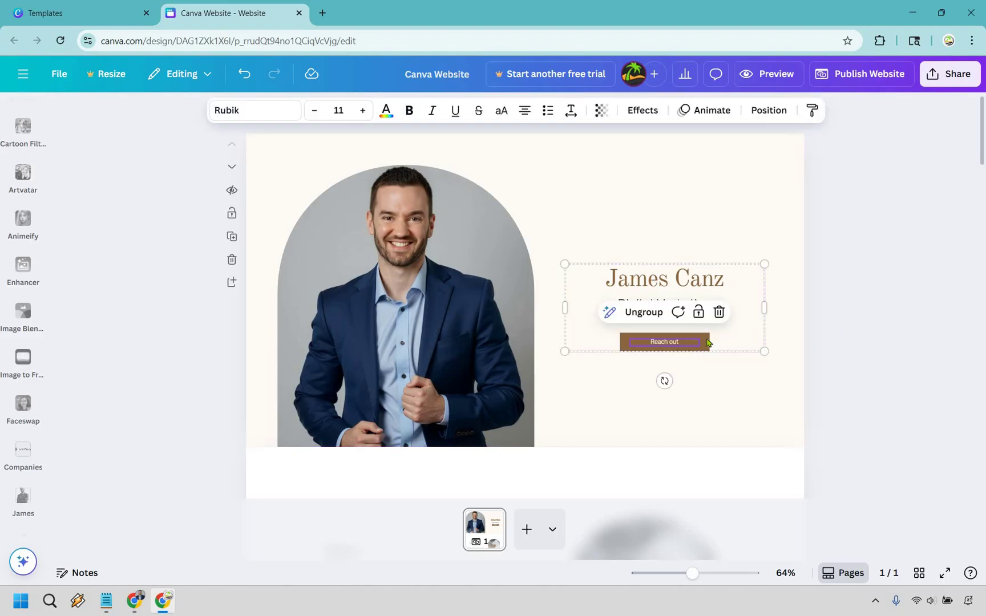
{"action": "left_click", "coordinate": [707, 342]}
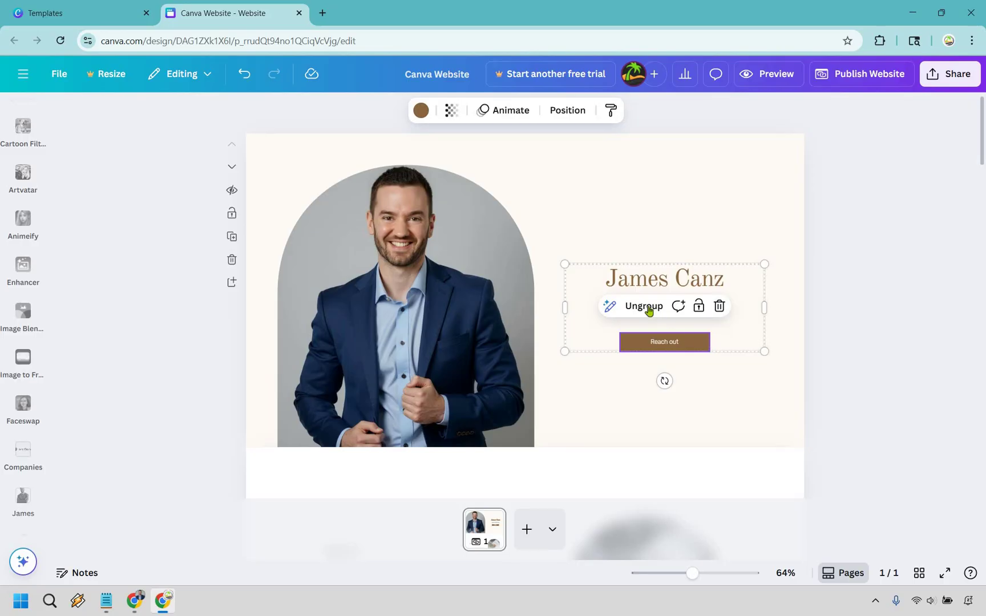
{"action": "left_click", "coordinate": [648, 310]}
{"action": "left_click", "coordinate": [708, 348]}
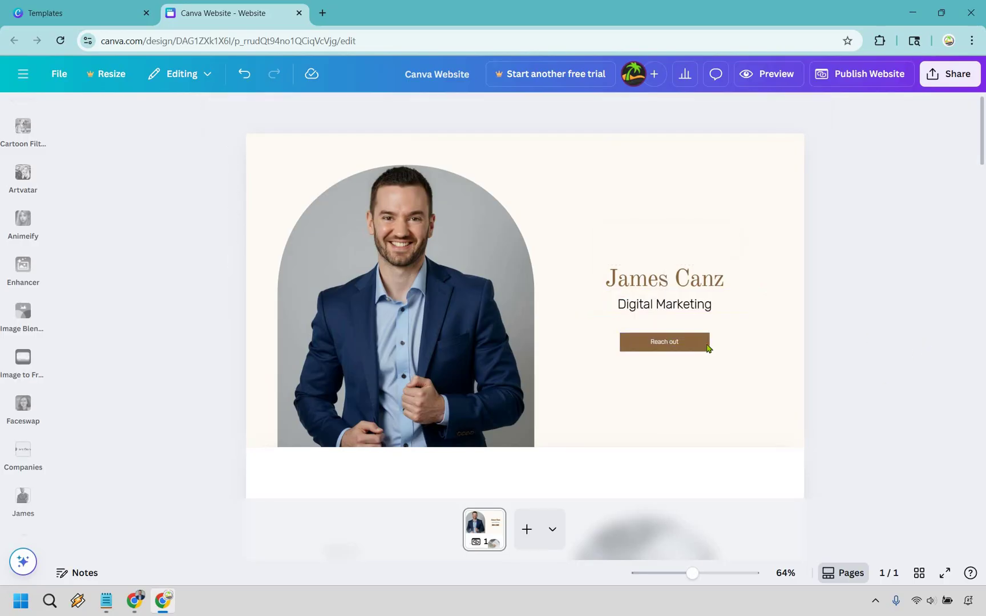
{"action": "left_click", "coordinate": [707, 339]}
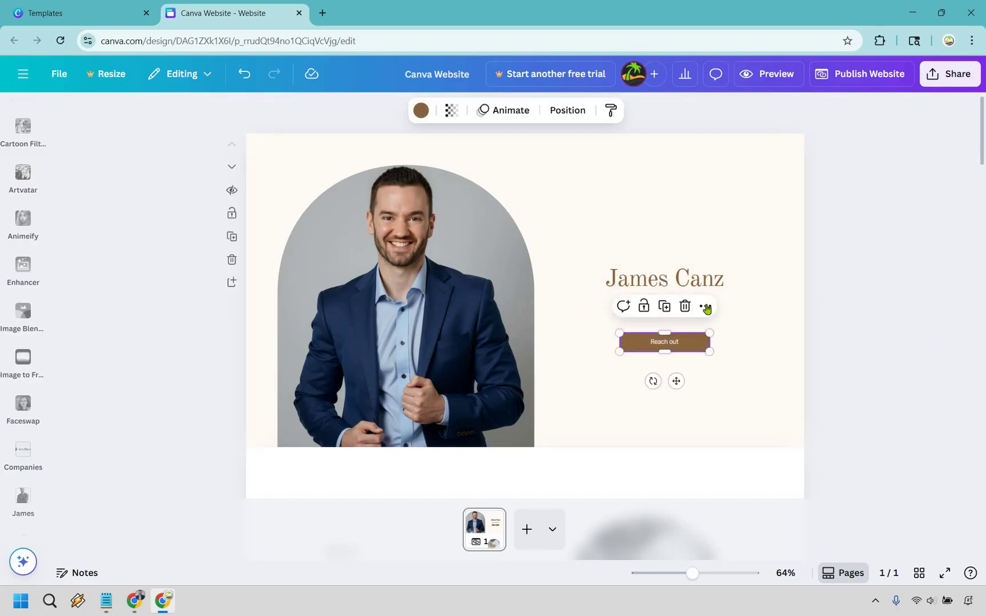
- Link the Reach out button to Section 7, the contact section
{"action": "left_click", "coordinate": [705, 306]}
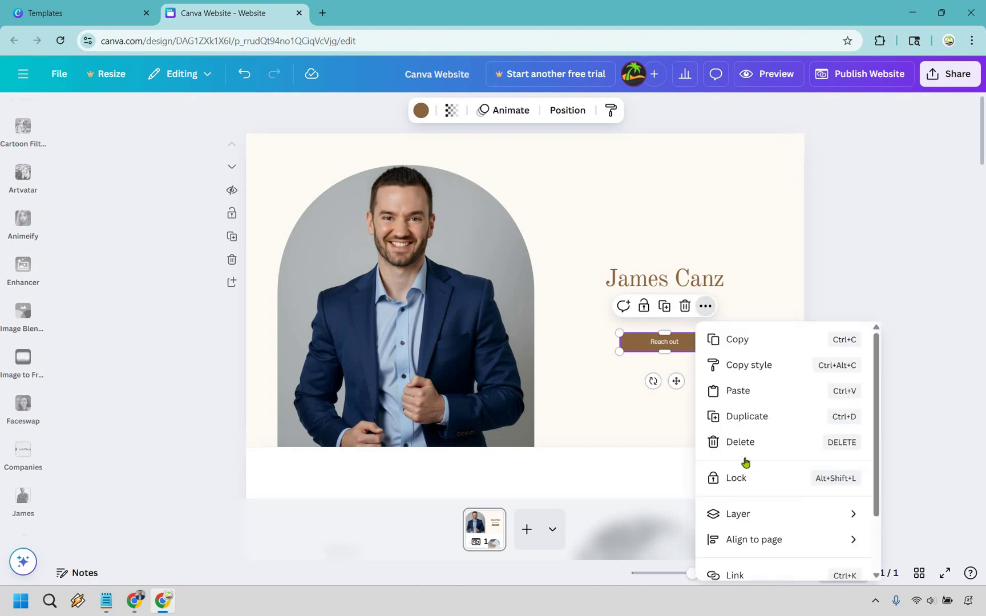
{"action": "scroll", "coordinate": [757, 506], "scroll_direction": "down", "scroll_amount": 2}
{"action": "left_click", "coordinate": [757, 506]}
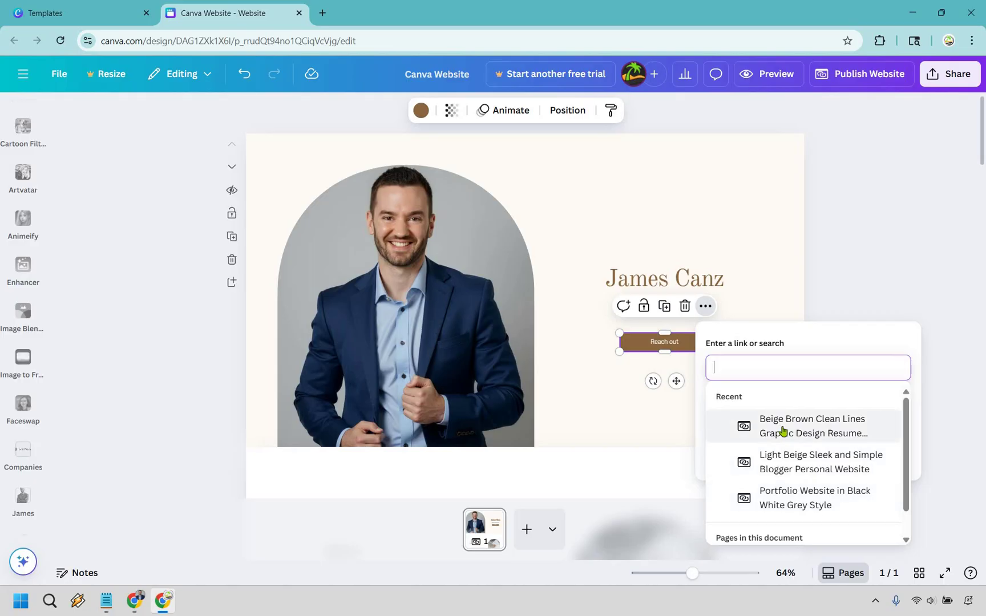
{"action": "scroll", "coordinate": [783, 432], "scroll_direction": "down", "scroll_amount": 1}
{"action": "scroll", "coordinate": [740, 414], "scroll_direction": "up", "scroll_amount": 1}
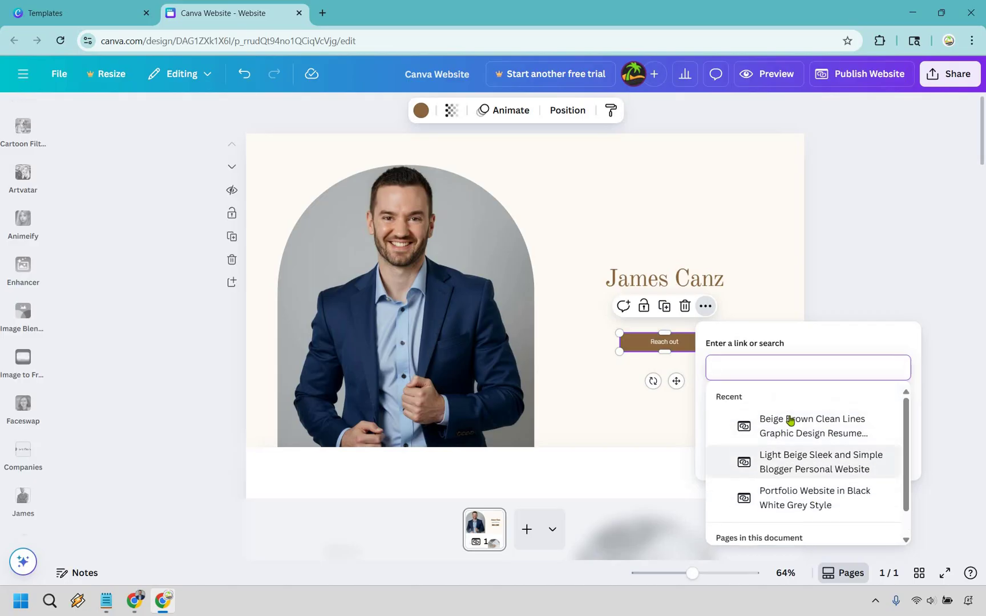
{"action": "scroll", "coordinate": [815, 439], "scroll_direction": "down", "scroll_amount": 1}
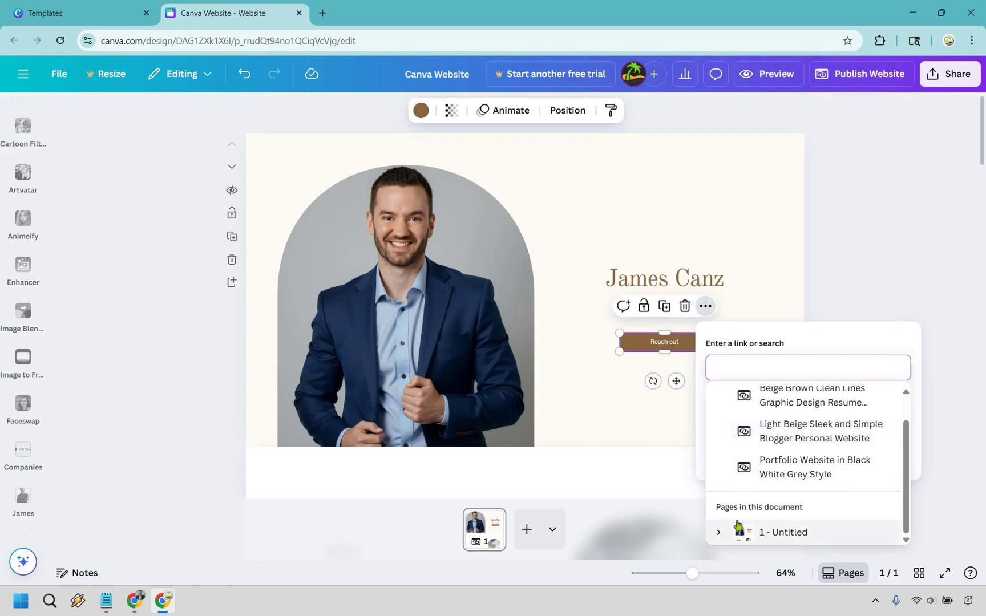
{"action": "key", "text": "Right"}
{"action": "scroll", "coordinate": [821, 465], "scroll_direction": "down", "scroll_amount": 2}
{"action": "scroll", "coordinate": [829, 462], "scroll_direction": "up", "scroll_amount": 2}
{"action": "scroll", "coordinate": [831, 462], "scroll_direction": "down", "scroll_amount": 2}
{"action": "scroll", "coordinate": [833, 463], "scroll_direction": "down", "scroll_amount": 1}
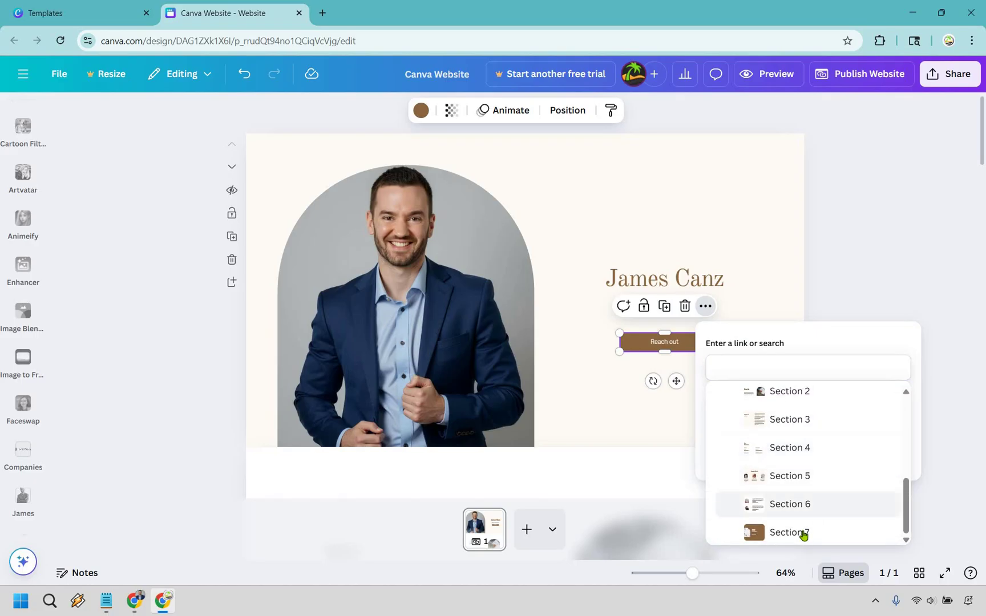
{"action": "left_click", "coordinate": [805, 532]}
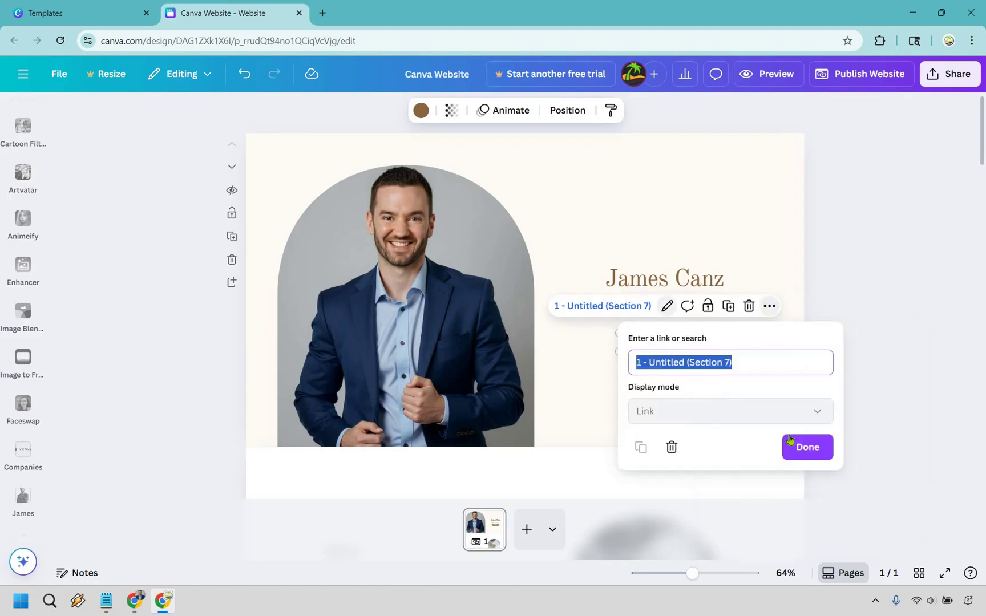
{"action": "key", "text": "Return"}
{"action": "left_click", "coordinate": [885, 325]}
{"action": "scroll", "coordinate": [887, 325], "scroll_direction": "down", "scroll_amount": 3}
{"action": "scroll", "coordinate": [885, 326], "scroll_direction": "down", "scroll_amount": 15}
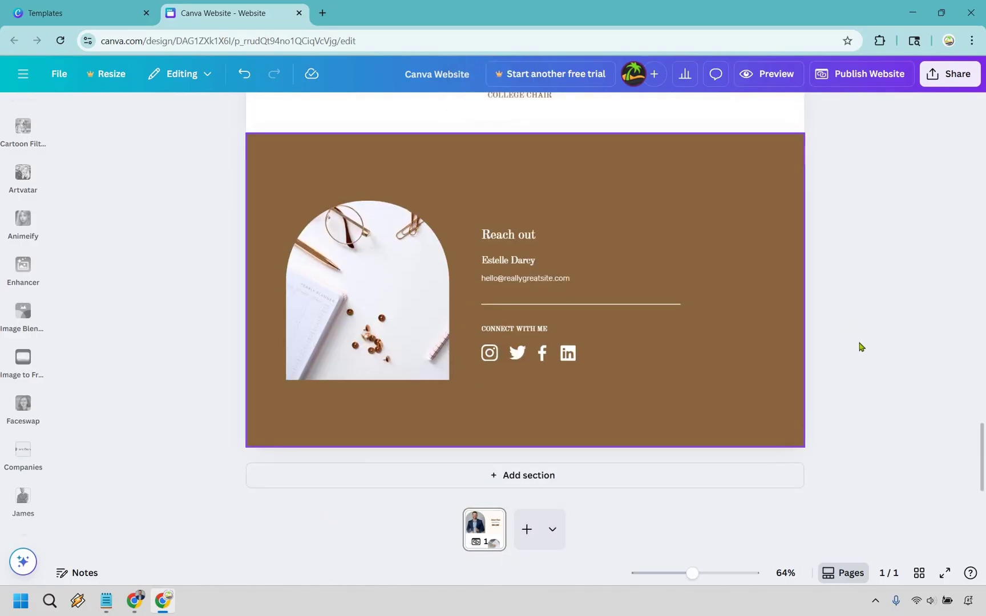
{"action": "scroll", "coordinate": [866, 356], "scroll_direction": "up", "scroll_amount": 18}
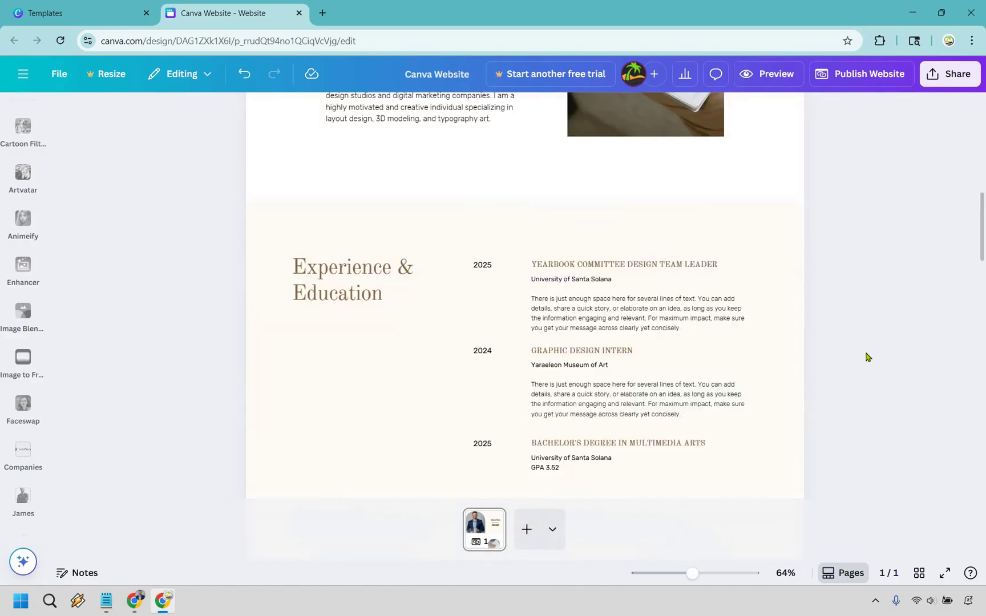
{"action": "left_click", "coordinate": [704, 344]}
{"action": "left_click", "coordinate": [766, 308]}
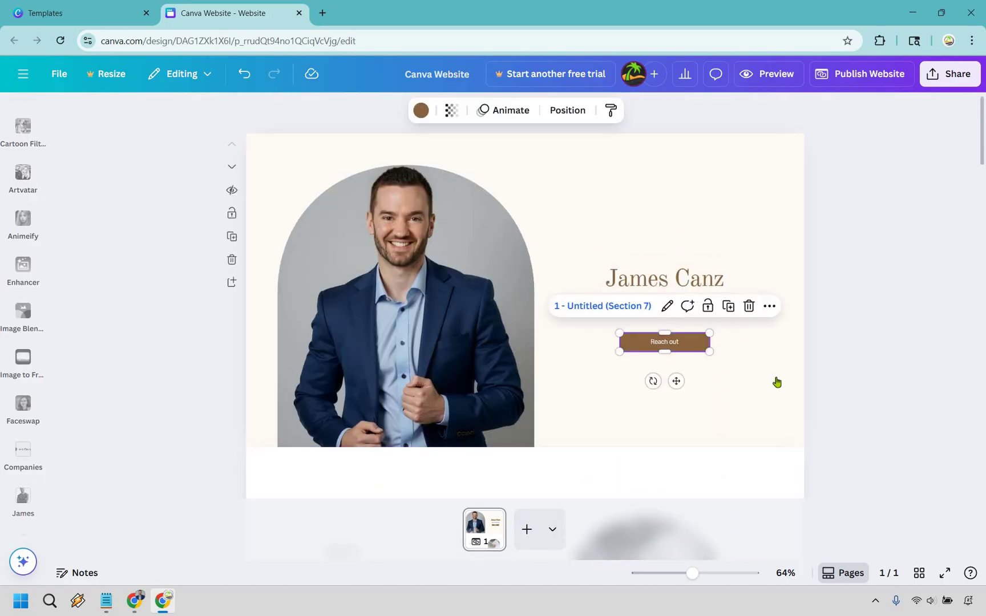
{"action": "scroll", "coordinate": [809, 511], "scroll_direction": "down", "scroll_amount": 2}
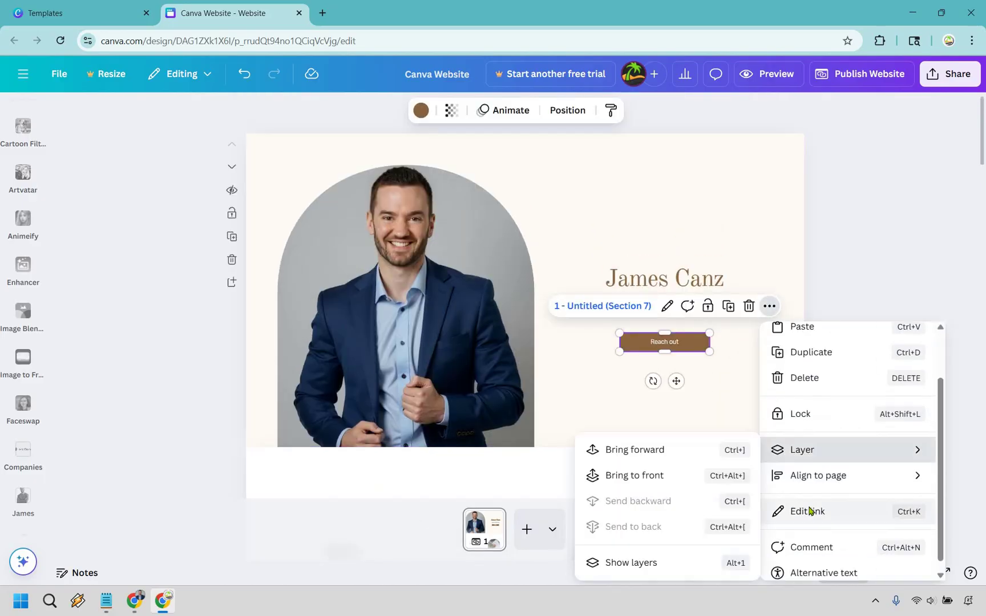
{"action": "left_click", "coordinate": [807, 510]}
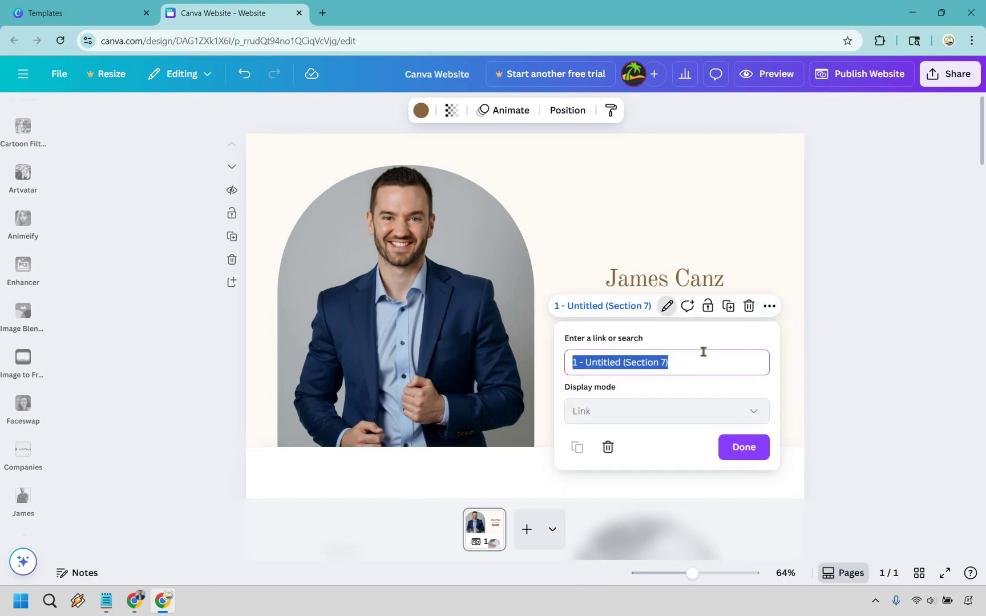
{"action": "key", "text": "BackSpace"}
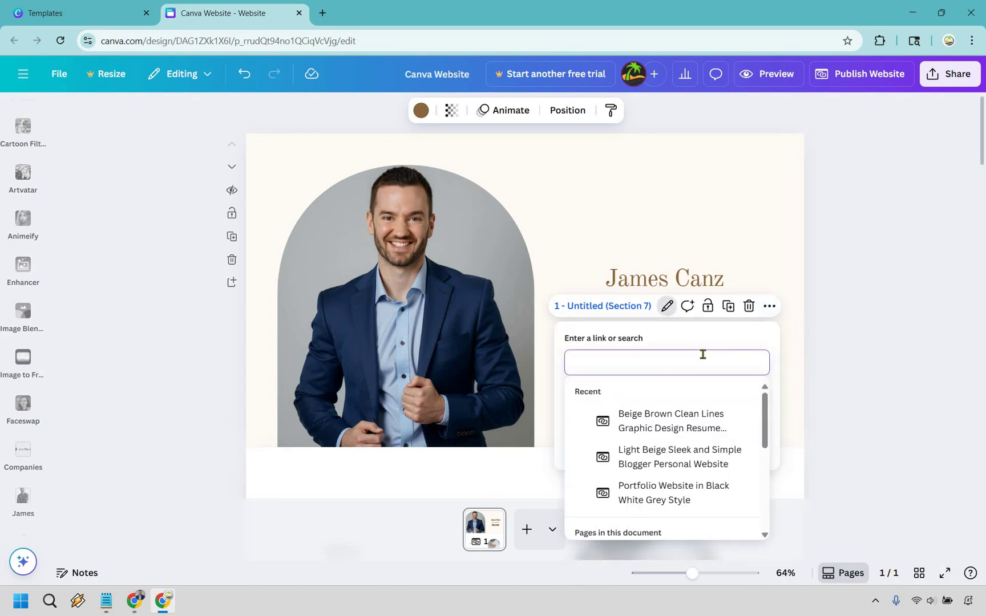
{"action": "type", "text": "h"}
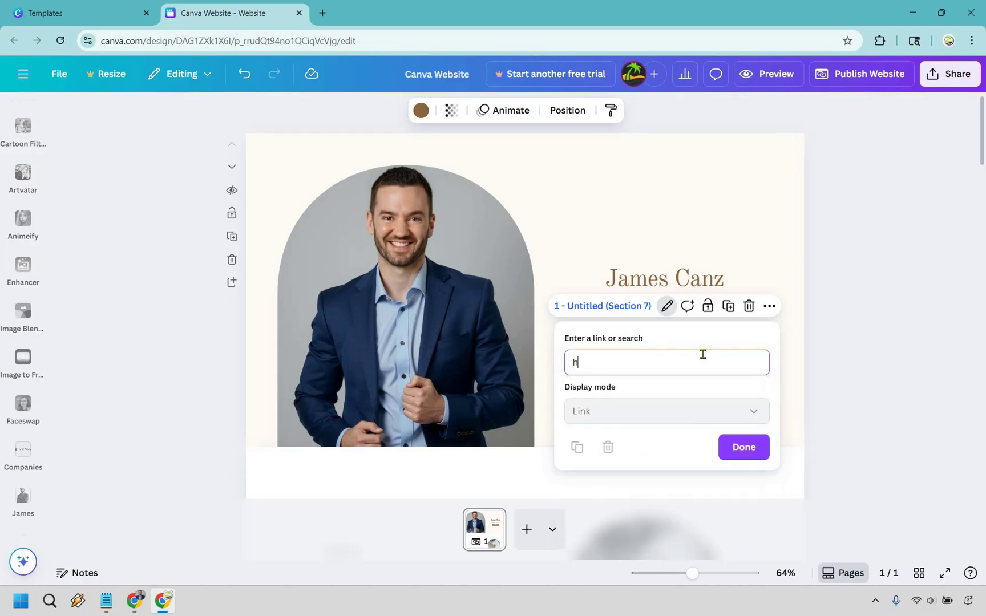
{"action": "type", "text": "ttps:"}
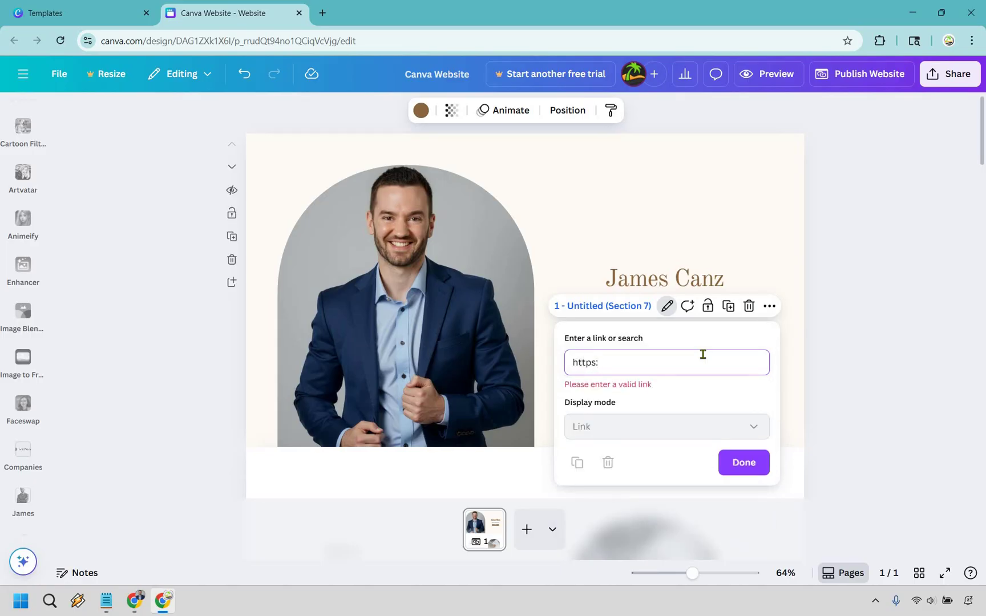
{"action": "type", "text": "//www.aol.com"}
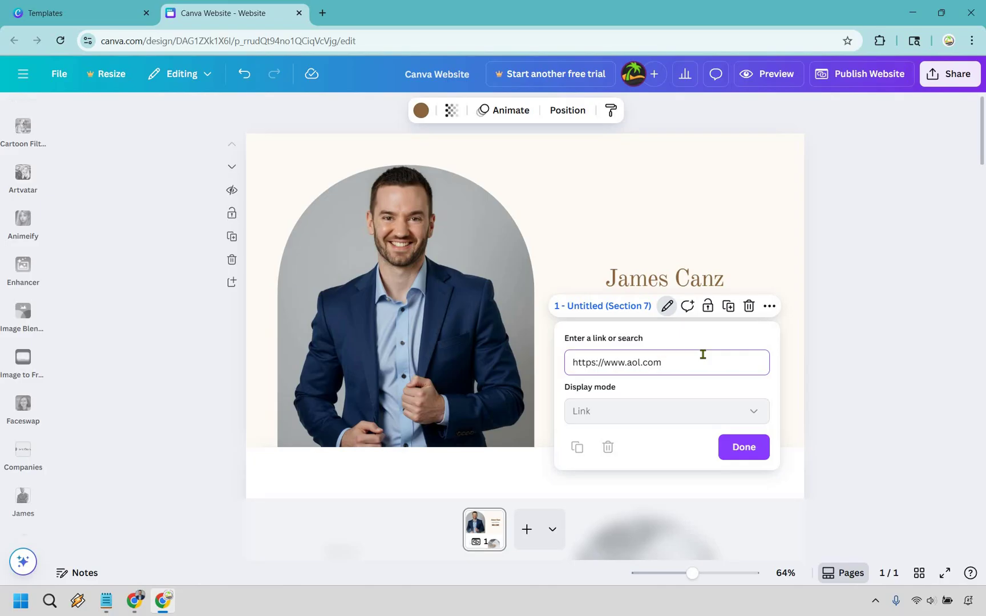
{"action": "key", "text": "ctrl+a"}
{"action": "key", "text": "BackSpace"}
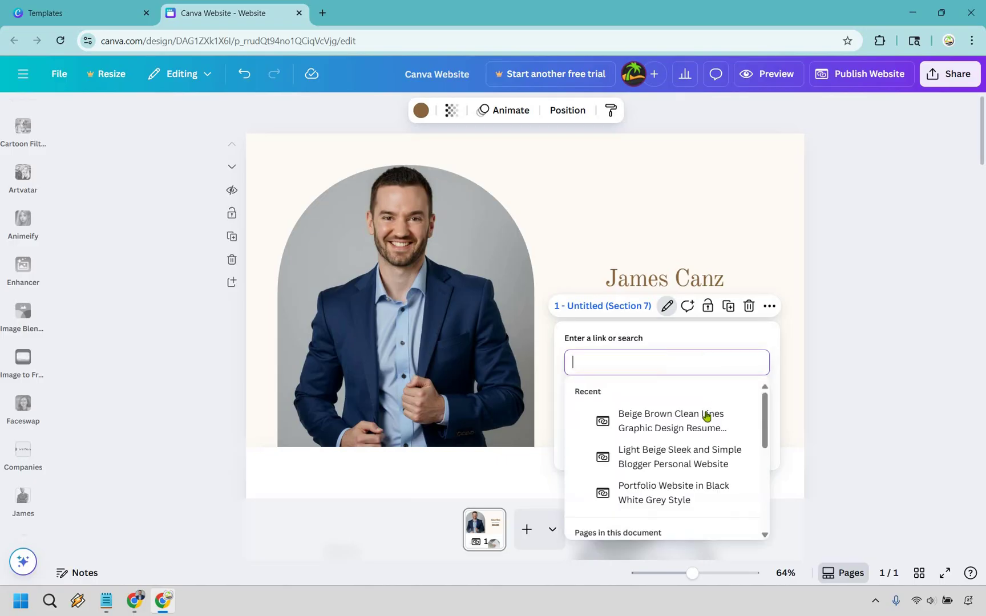
- Re-link the Reach out button to Section 7
{"action": "scroll", "coordinate": [669, 502], "scroll_direction": "down", "scroll_amount": 1}
{"action": "key", "text": "Down"}
{"action": "key", "text": "Down"}
{"action": "key", "text": "Down"}
{"action": "key", "text": "Down"}
{"action": "key", "text": "Down"}
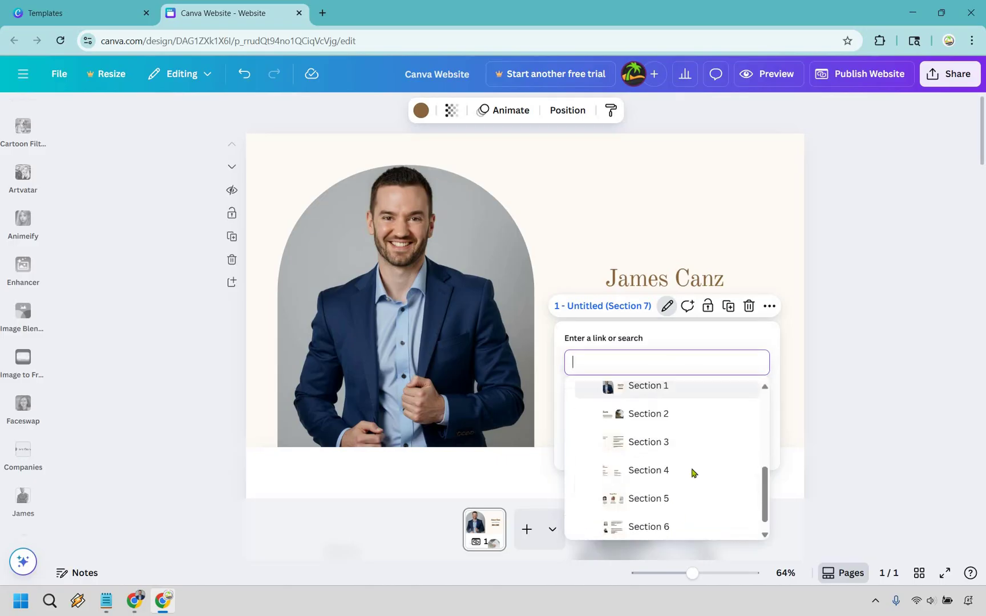
{"action": "key", "text": "Return"}
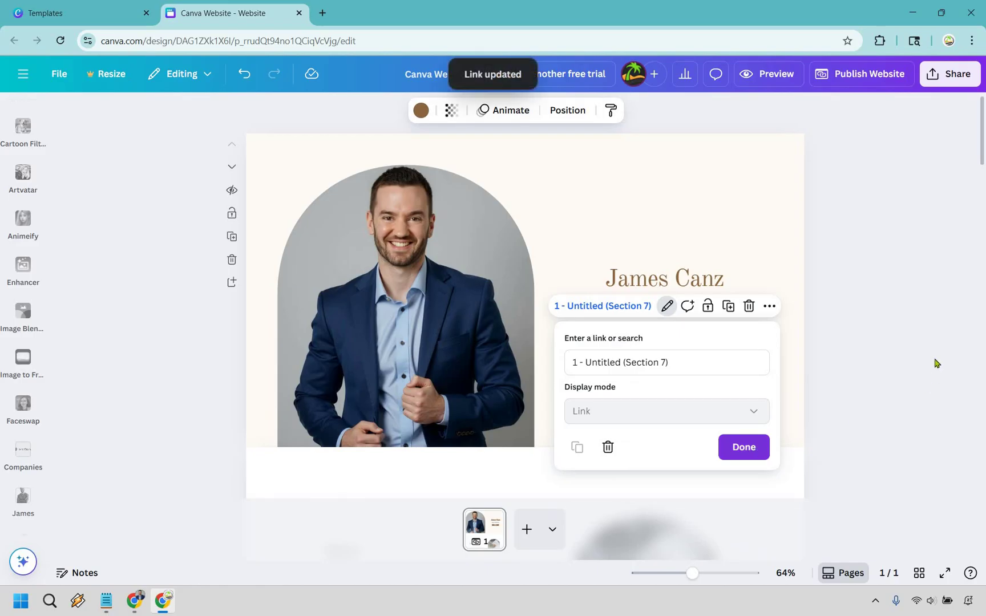
{"action": "key", "text": "Escape"}
{"action": "left_click", "coordinate": [936, 363]}
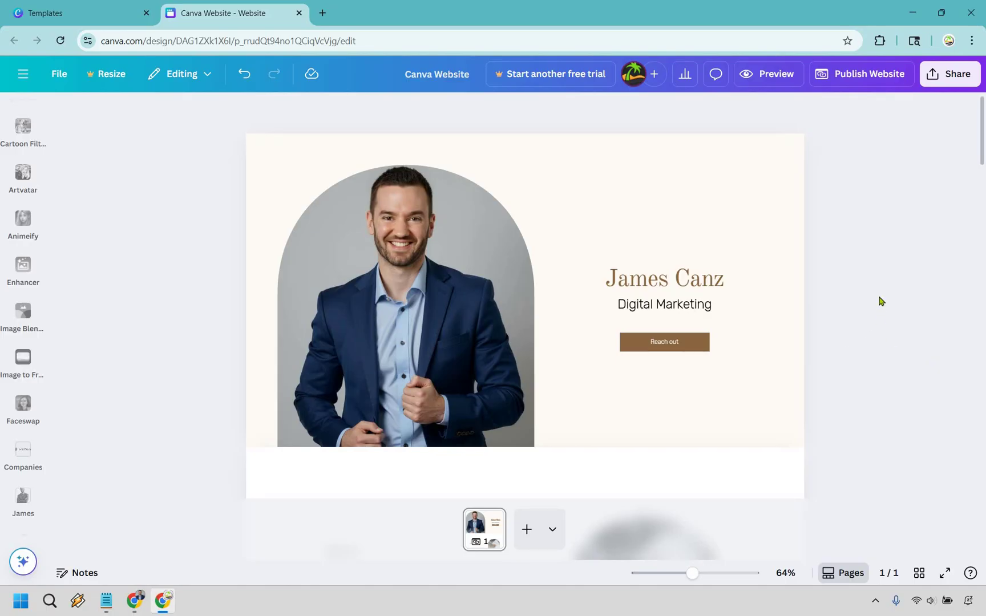
- Replace the About Me arch photo with the navy-suit photo from the James uploads folder
{"action": "scroll", "coordinate": [883, 289], "scroll_direction": "down", "scroll_amount": 5}
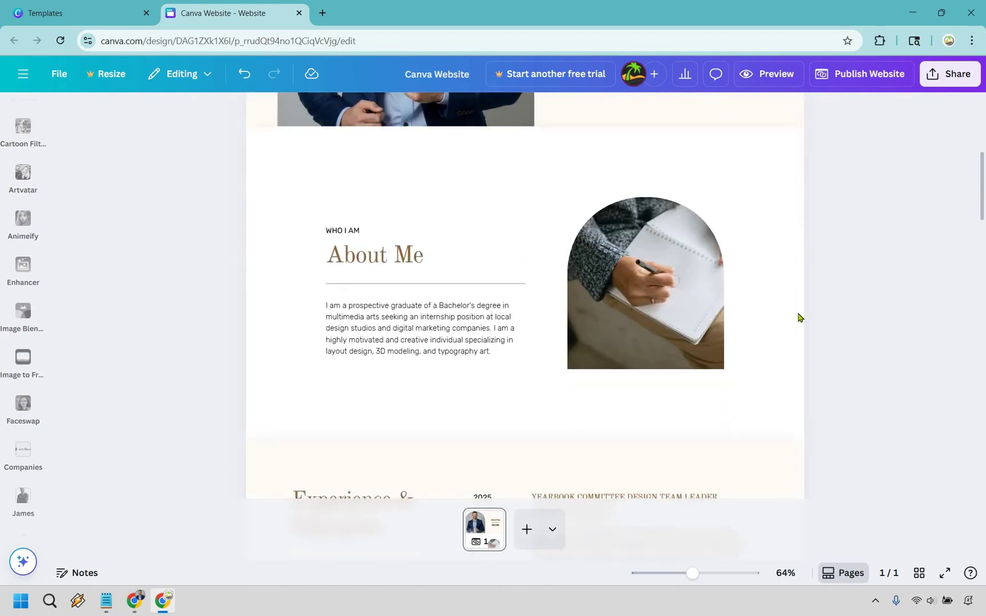
{"action": "left_click", "coordinate": [669, 284]}
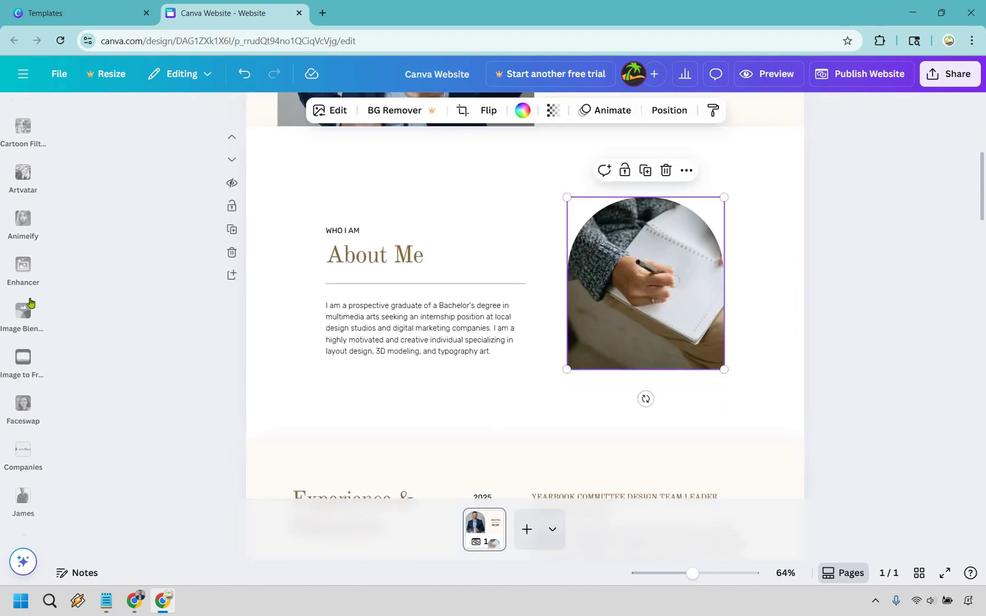
{"action": "scroll", "coordinate": [30, 348], "scroll_direction": "up", "scroll_amount": 5}
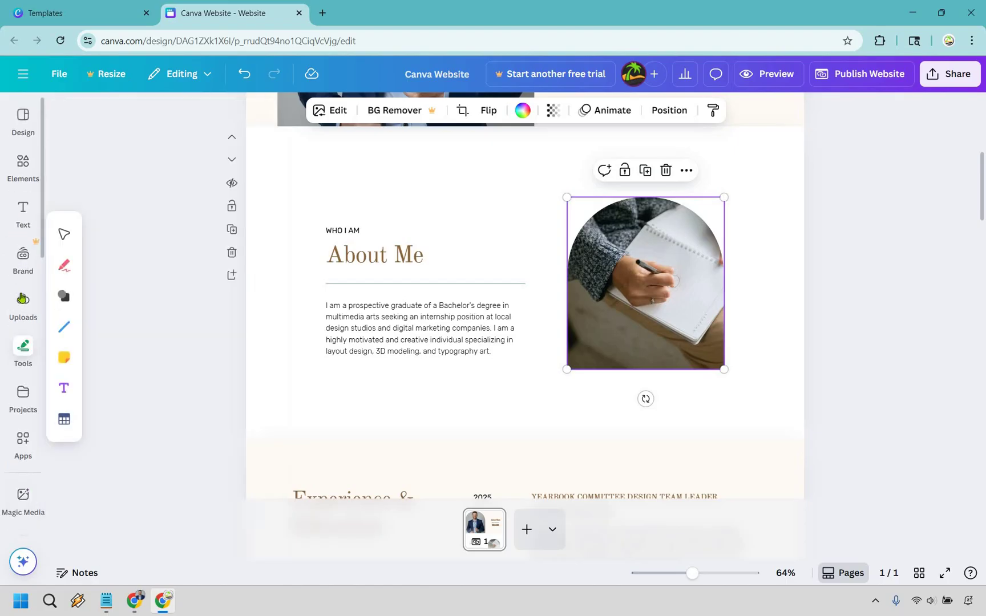
{"action": "left_click", "coordinate": [23, 301]}
{"action": "left_click", "coordinate": [131, 349]}
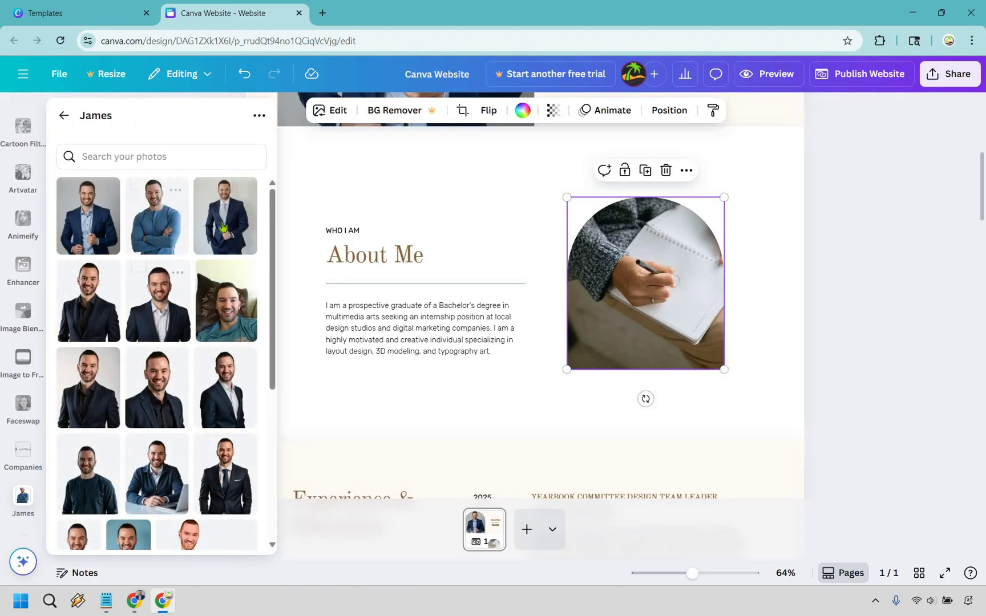
{"action": "left_click_drag", "start_coordinate": [447, 299], "coordinate": [669, 277]}
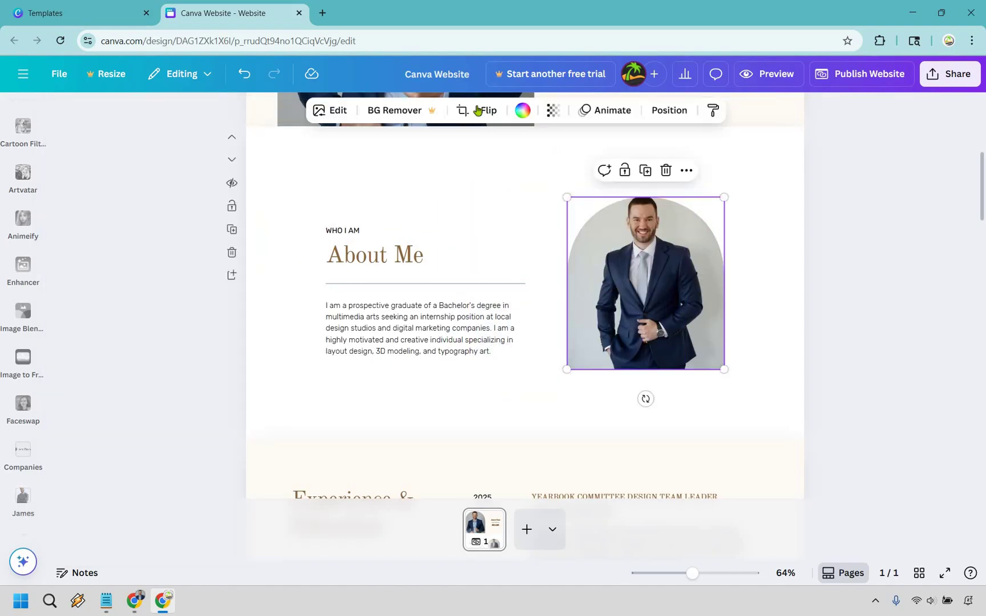
{"action": "left_click", "coordinate": [462, 111]}
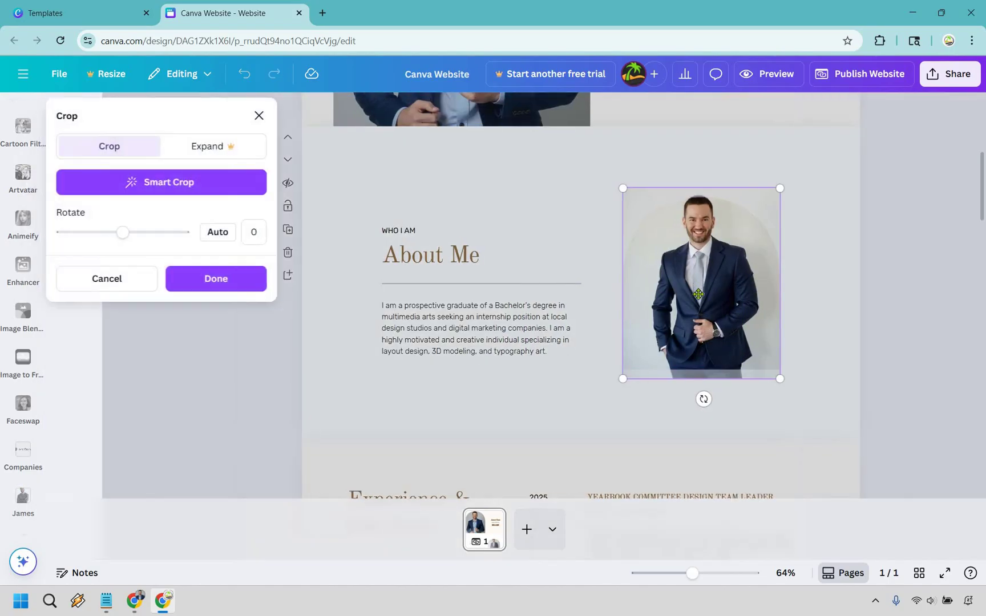
{"action": "left_click", "coordinate": [244, 277]}
- Change the About Me paragraph to 'Talk about how awesome you are'
{"action": "left_click", "coordinate": [423, 330]}
{"action": "left_click", "coordinate": [488, 319]}
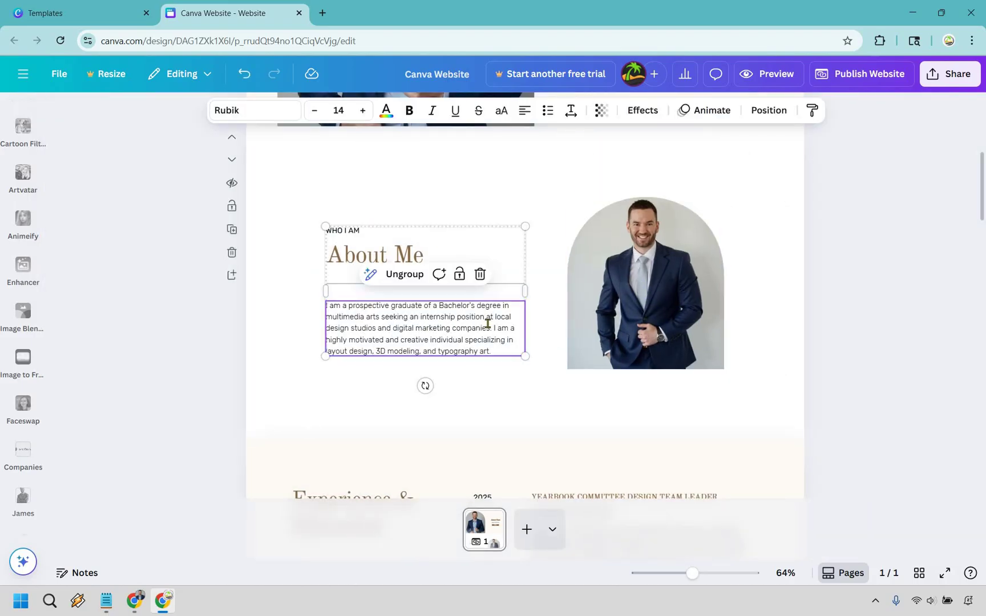
{"action": "left_click", "coordinate": [488, 319]}
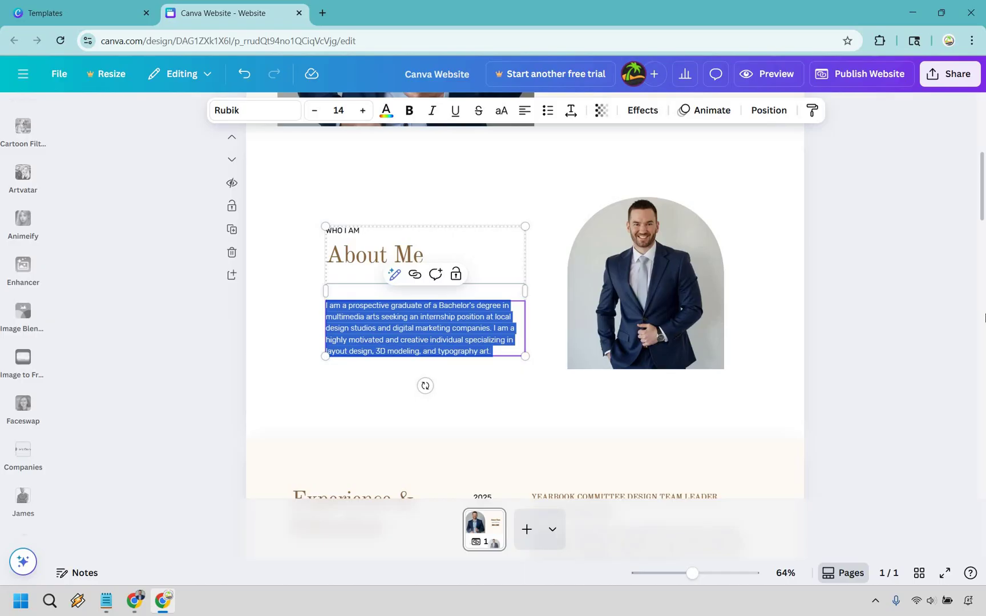
{"action": "type", "text": "Talk about how awesome you are"}
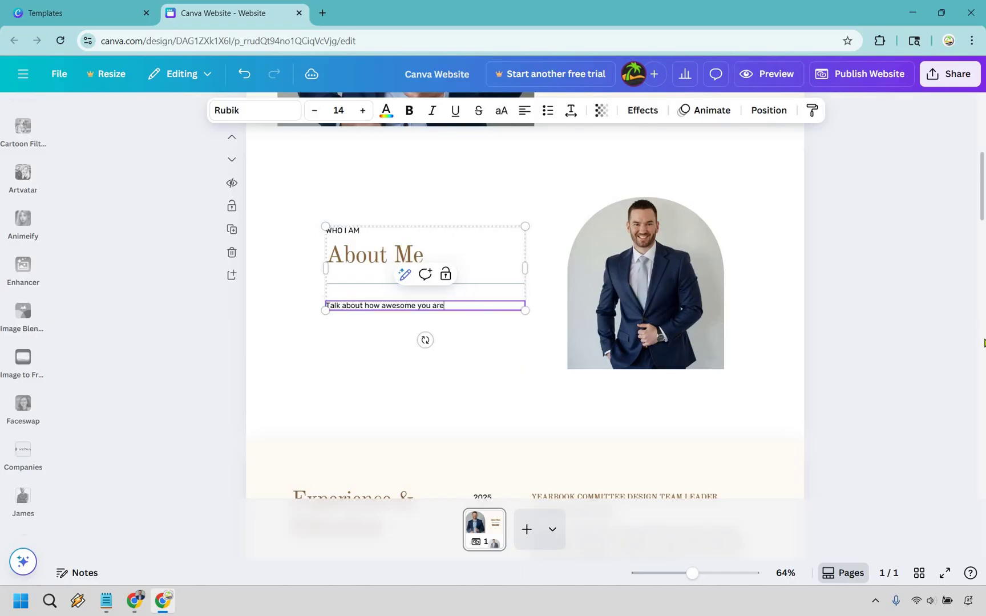
{"action": "left_click", "coordinate": [934, 330]}
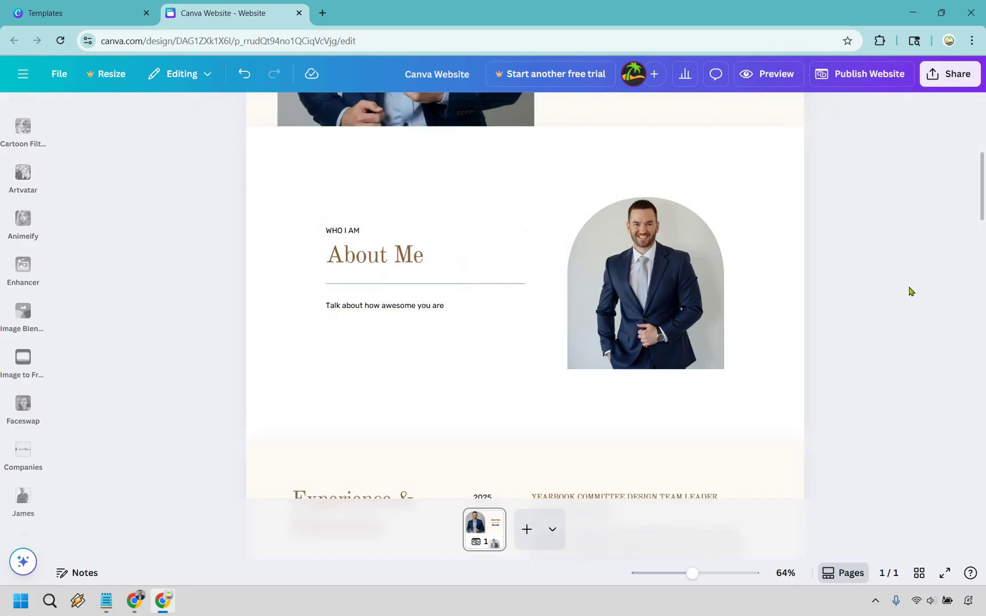
{"action": "scroll", "coordinate": [909, 278], "scroll_direction": "down", "scroll_amount": 5}
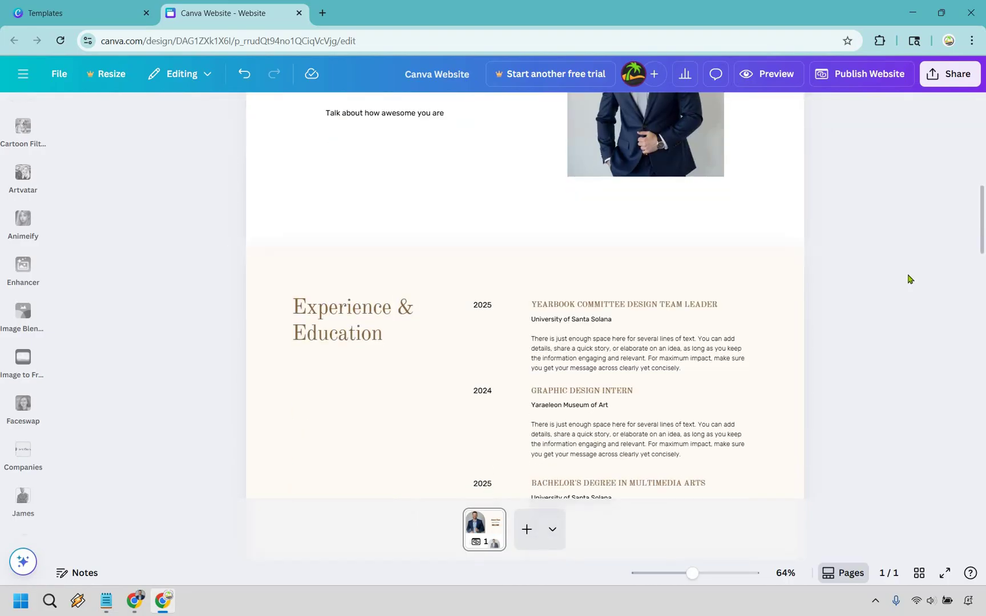
{"action": "scroll", "coordinate": [509, 188], "scroll_direction": "down", "scroll_amount": 1}
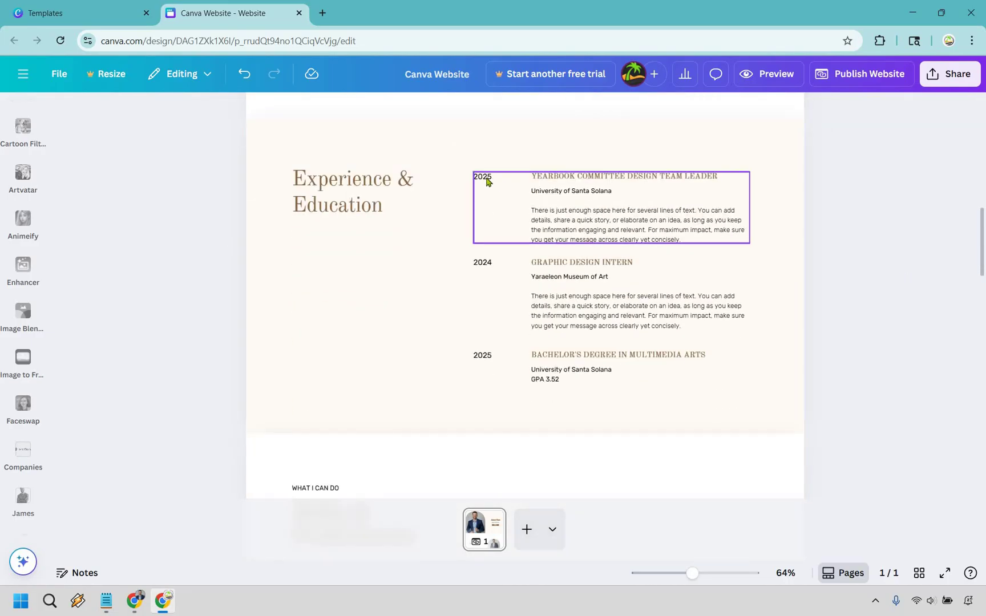
- Change the first entry's year from 2025 to 2012 and its heading to STARTED DIGITAL MARKETING
{"action": "left_click", "coordinate": [486, 178]}
{"action": "double_click", "coordinate": [486, 177]}
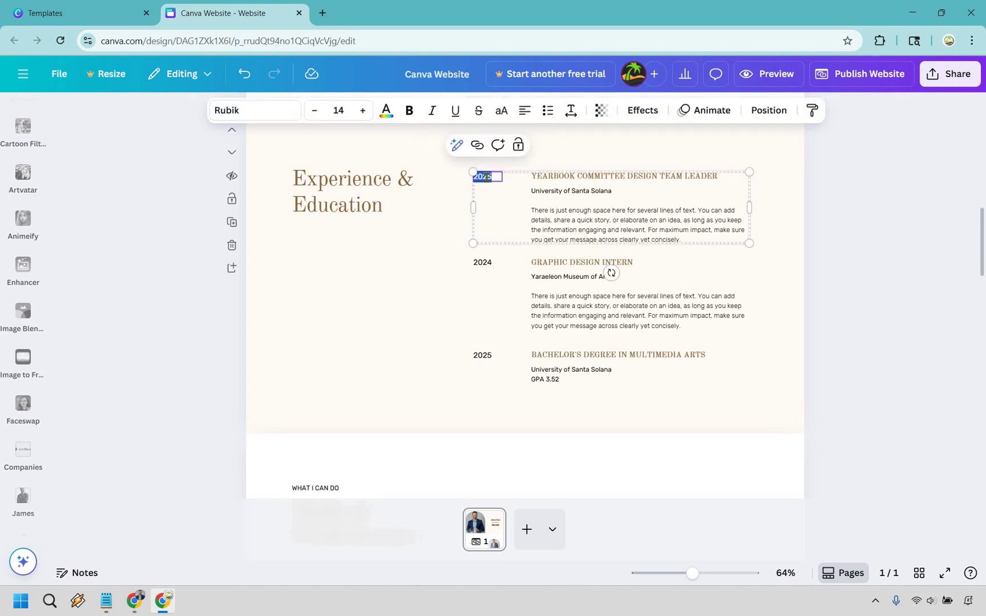
{"action": "type", "text": "2012"}
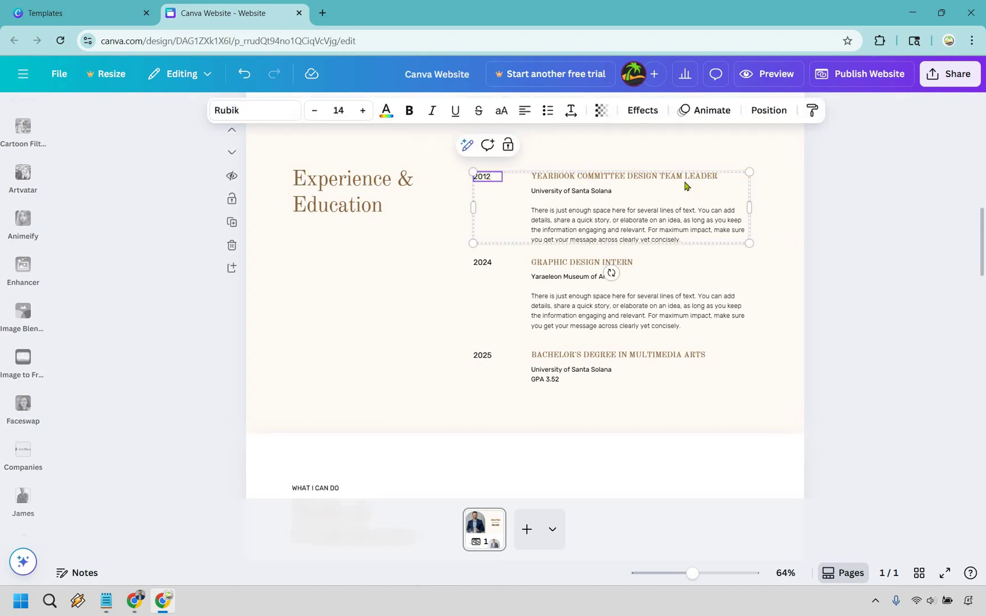
{"action": "key", "text": "Escape"}
{"action": "left_click", "coordinate": [680, 177]}
{"action": "double_click", "coordinate": [681, 177]}
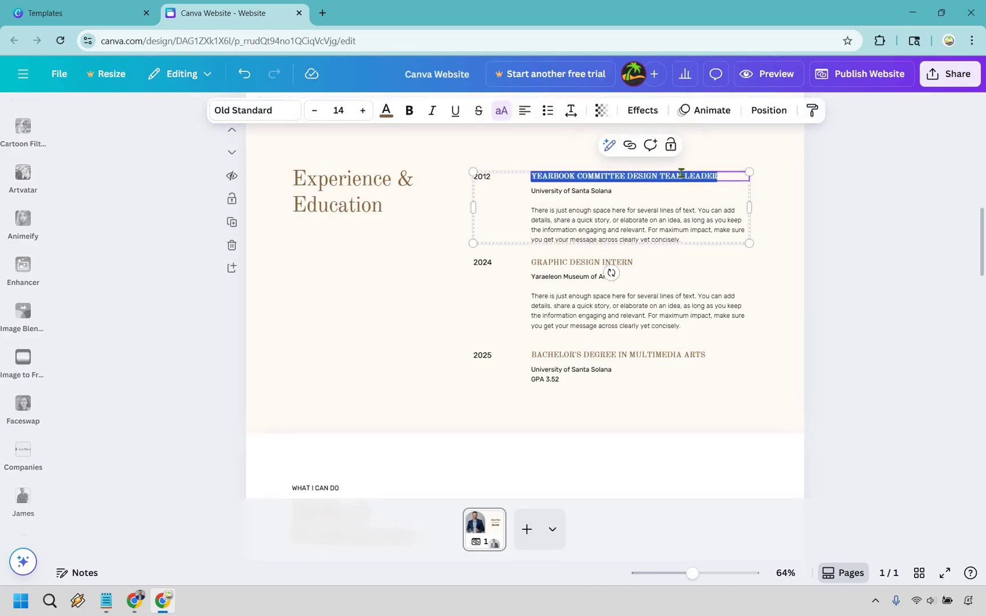
{"action": "type", "text": "START"}
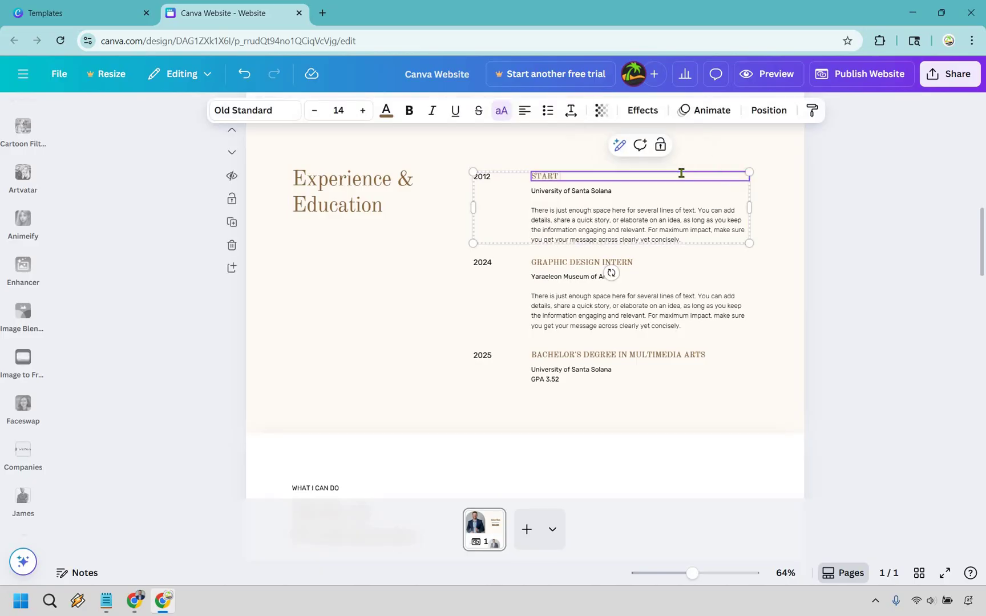
{"action": "type", "text": "ED DIGITAL MARKETING"}
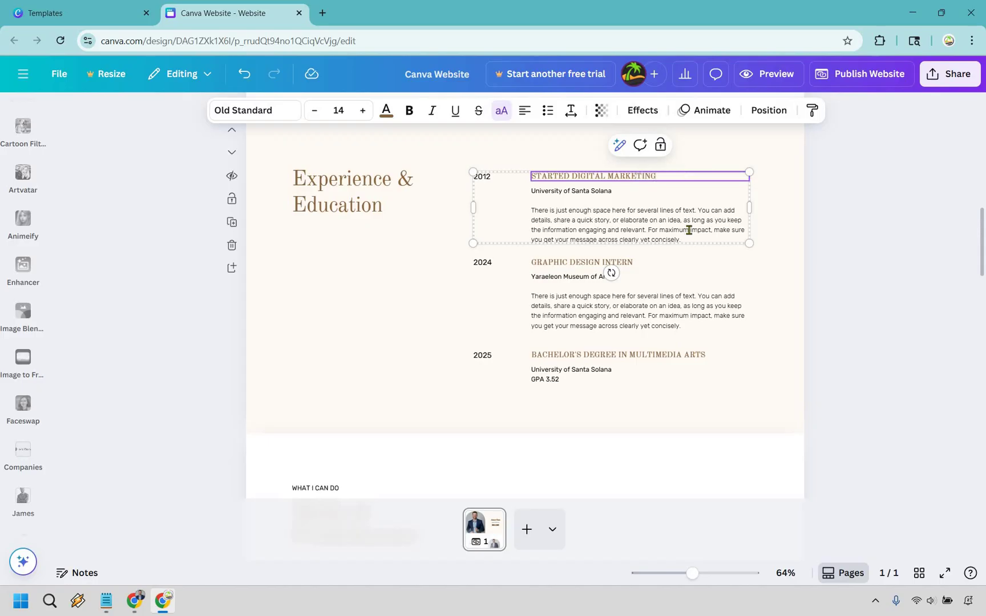
{"action": "key", "text": "Tab"}
{"action": "key", "text": "Escape"}
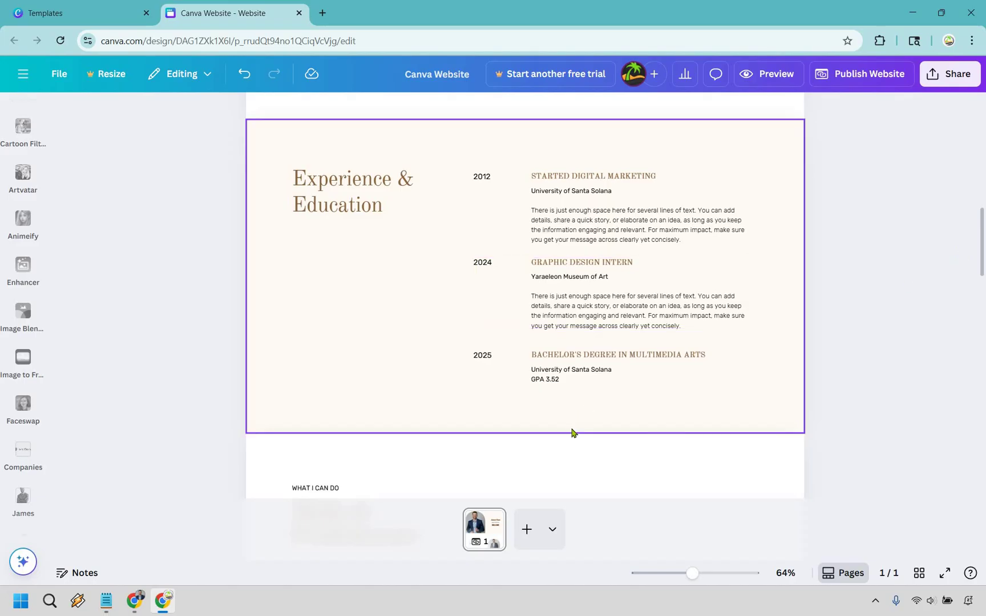
- Make the Experience & Education section taller to leave room for new entries
{"action": "left_click", "coordinate": [533, 423]}
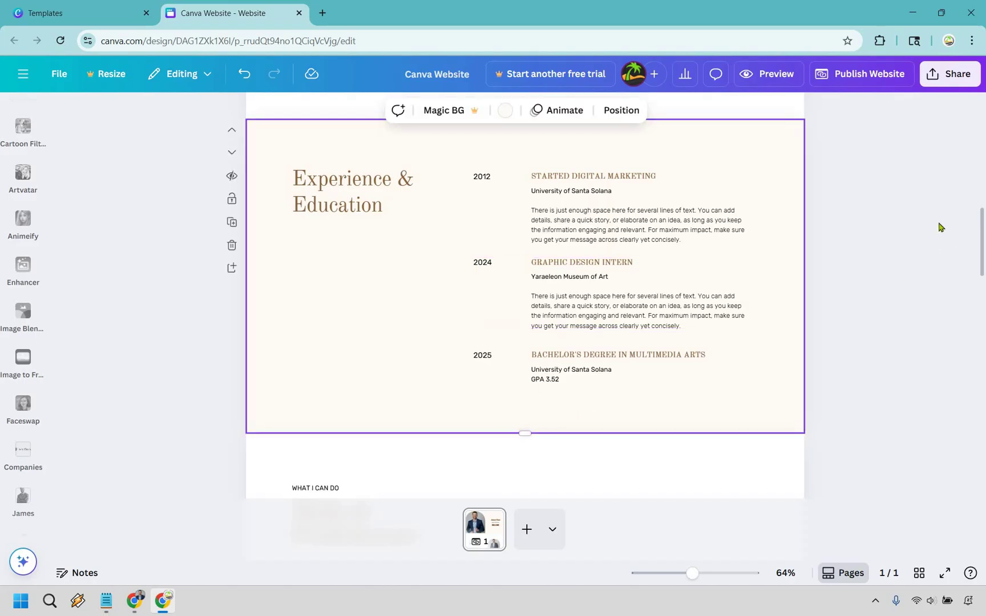
{"action": "scroll", "coordinate": [938, 228], "scroll_direction": "down", "scroll_amount": 1}
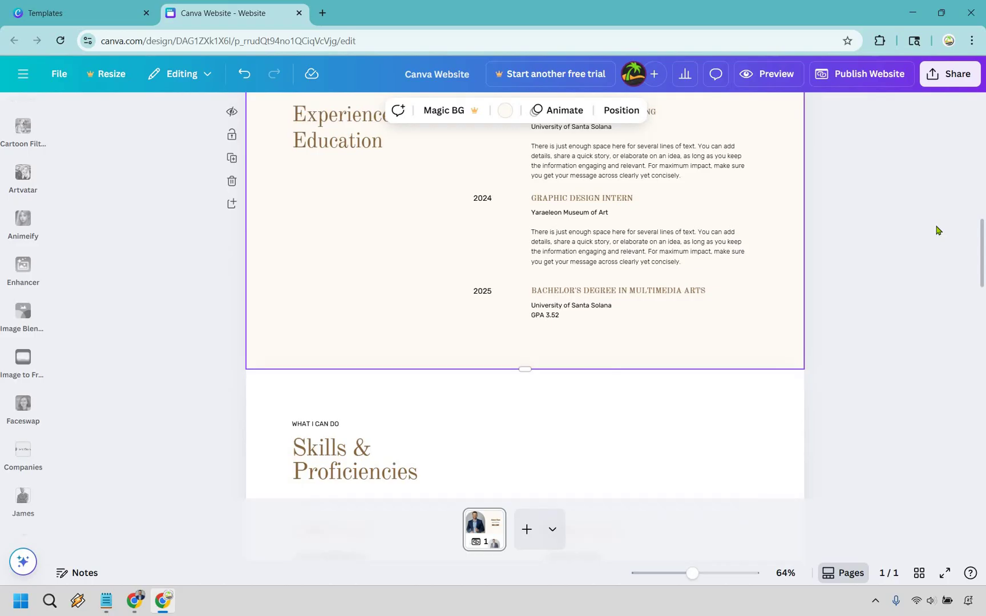
{"action": "scroll", "coordinate": [525, 310], "scroll_direction": "down", "scroll_amount": 1}
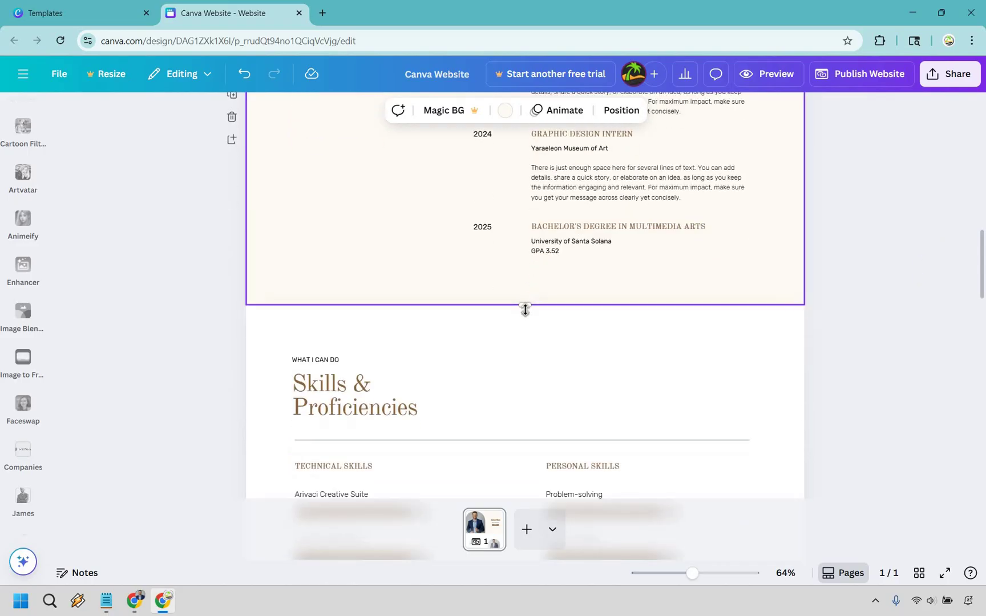
{"action": "left_click_drag", "start_coordinate": [524, 309], "coordinate": [526, 491]}
{"action": "scroll", "coordinate": [608, 345], "scroll_direction": "up", "scroll_amount": 2}
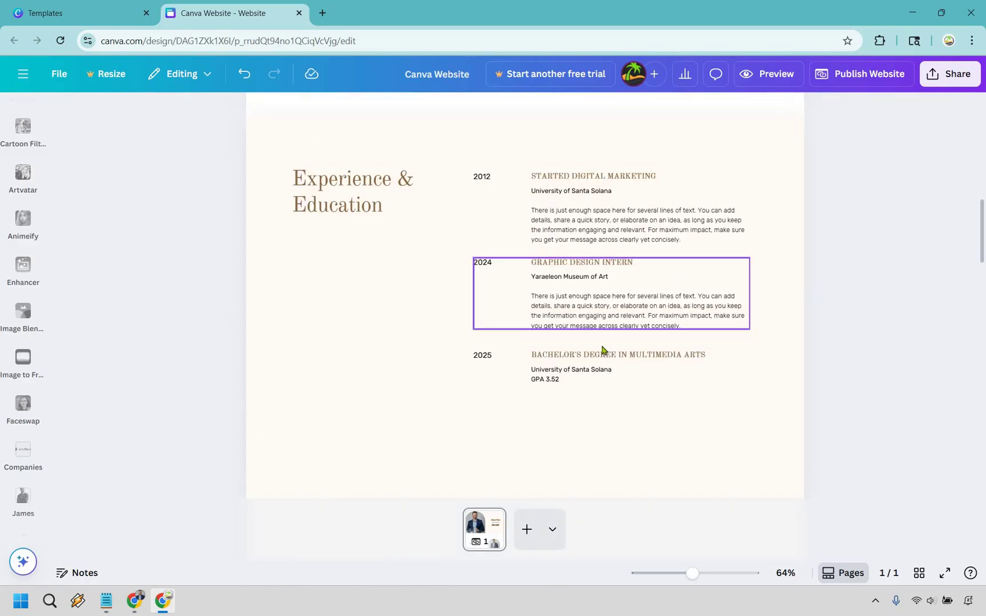
- Duplicate the 2025 Bachelor's degree entry and place the copy below the original
{"action": "left_click", "coordinate": [578, 365]}
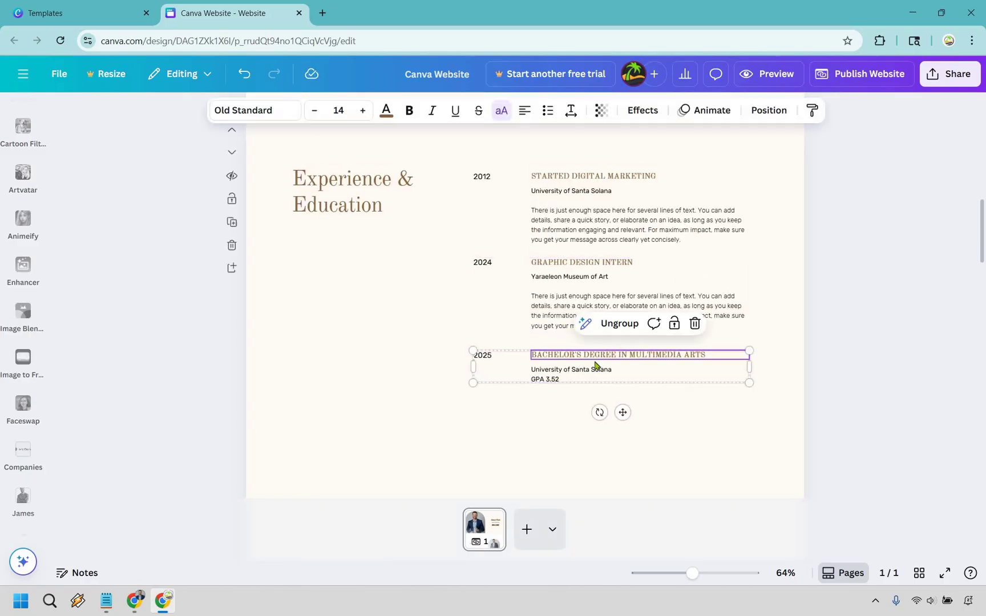
{"action": "key", "text": "Tab"}
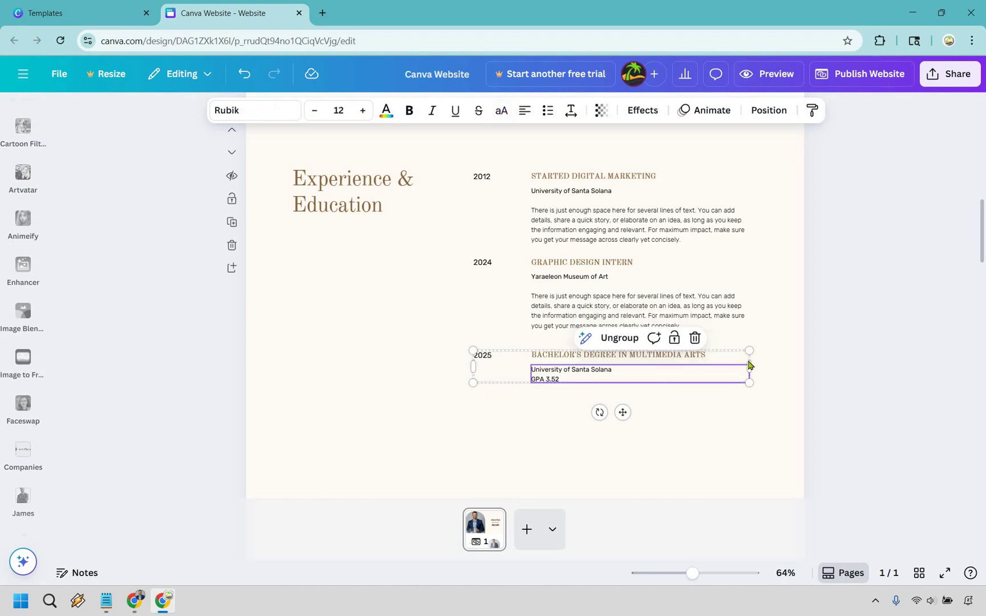
{"action": "key", "text": "Escape"}
{"action": "key", "text": "Tab"}
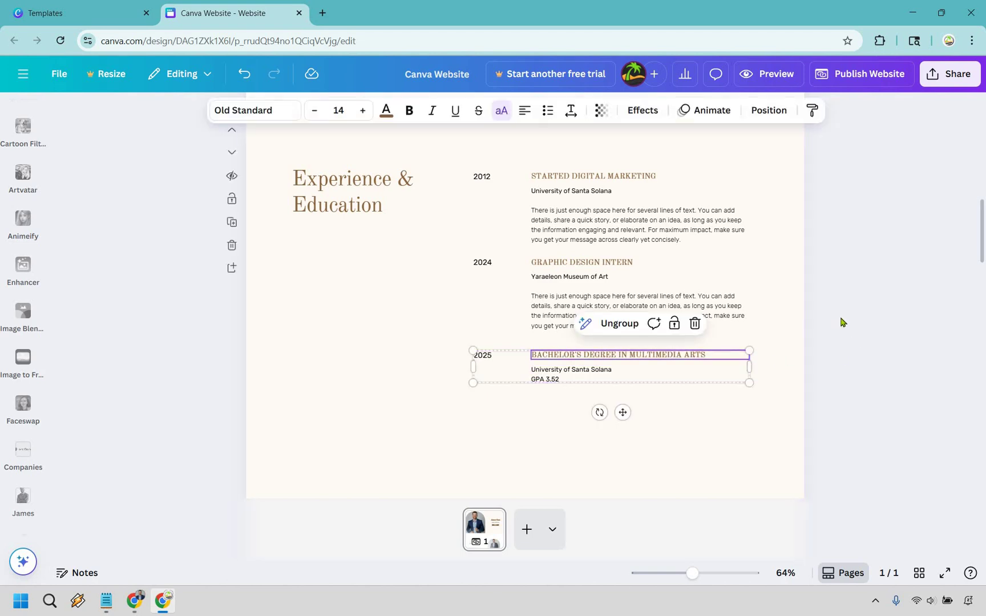
{"action": "key", "text": "ctrl+d"}
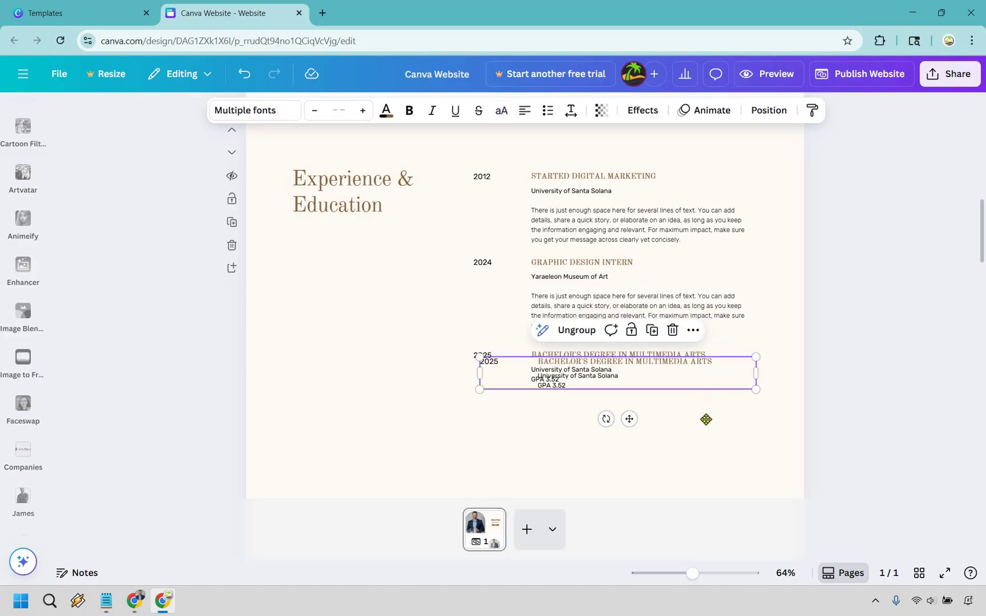
{"action": "left_click_drag", "start_coordinate": [704, 425], "coordinate": [706, 426]}
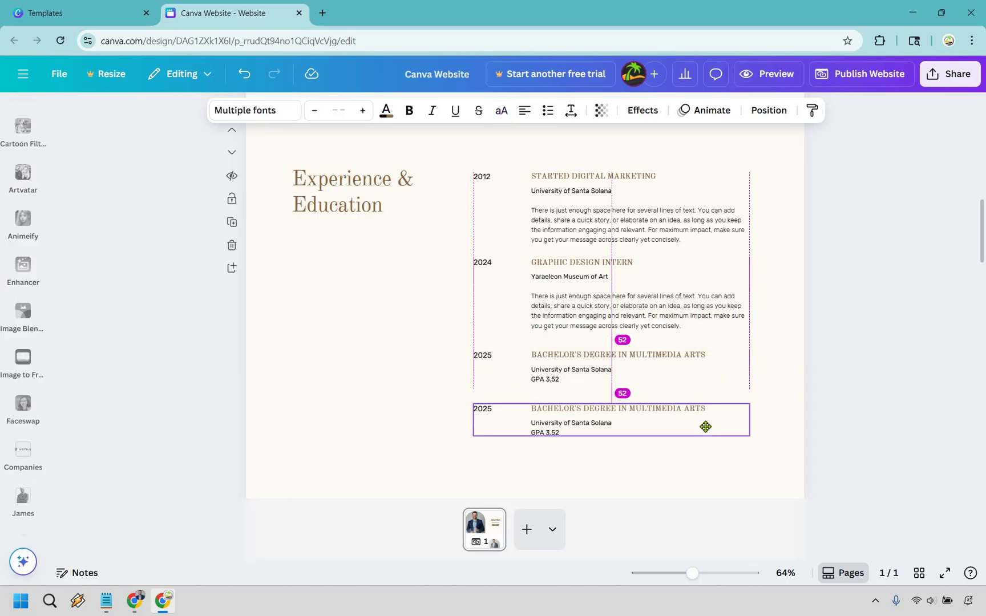
{"action": "left_click_drag", "start_coordinate": [705, 427], "coordinate": [706, 427]}
{"action": "scroll", "coordinate": [623, 255], "scroll_direction": "down", "scroll_amount": 5}
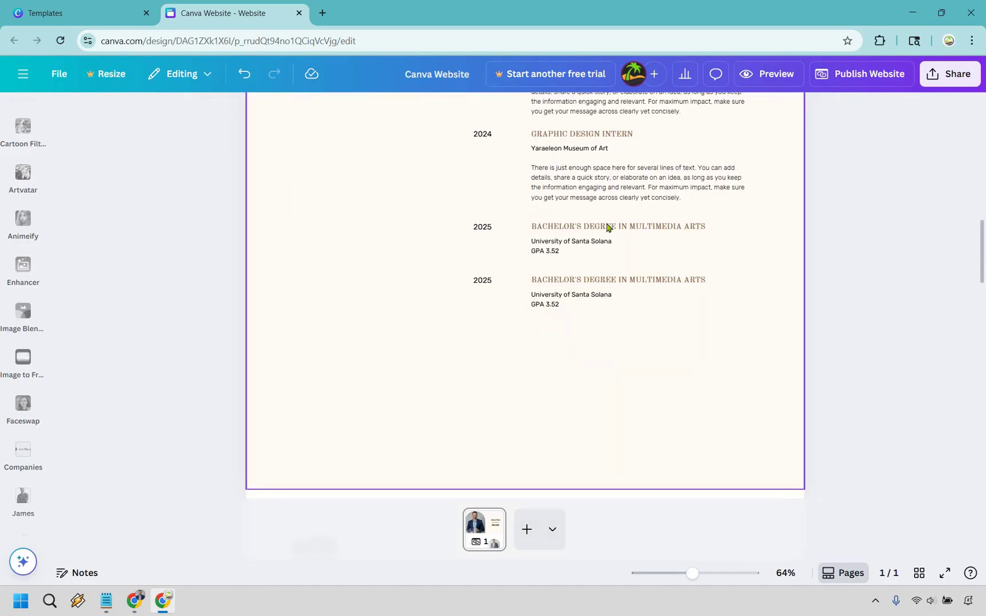
{"action": "left_click", "coordinate": [643, 281]}
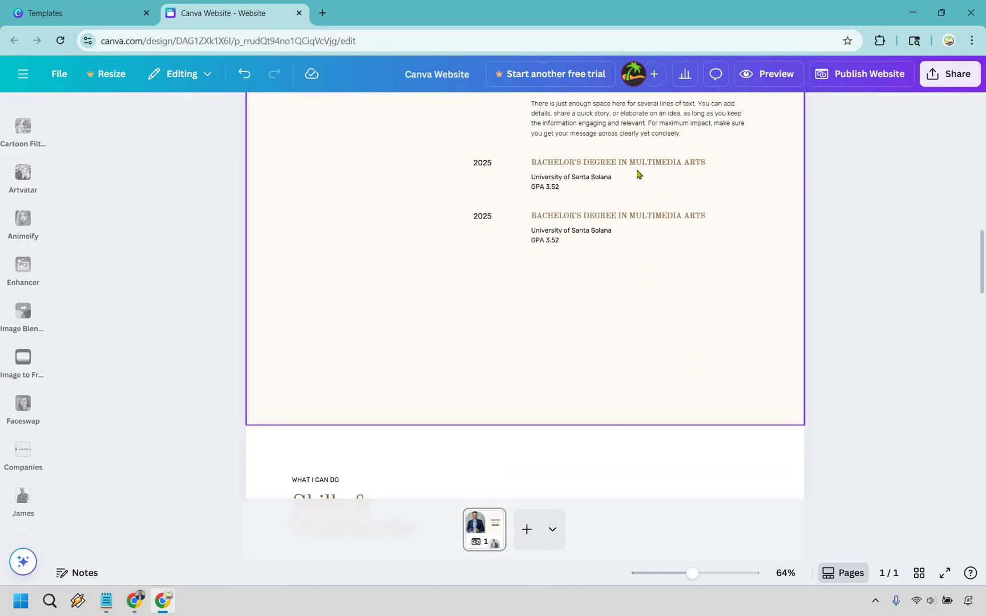
- Duplicate the lower degree entry again and place it in a third row
{"action": "left_click", "coordinate": [637, 174]}
{"action": "key", "text": "ctrl+d"}
{"action": "left_click_drag", "start_coordinate": [631, 264], "coordinate": [632, 255]}
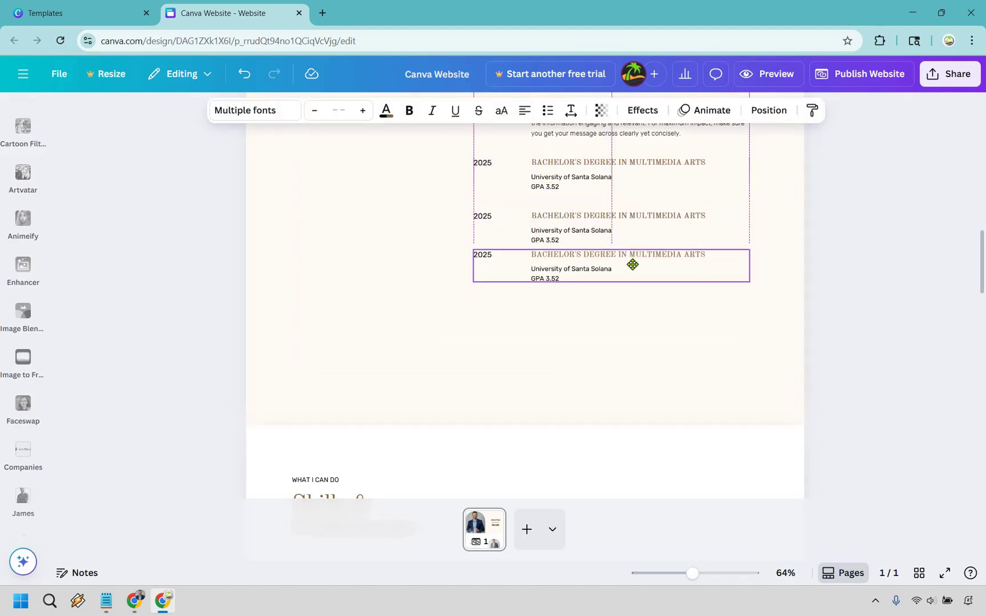
{"action": "left_click", "coordinate": [917, 295]}
- Shrink the education section's height to fit its entries
{"action": "scroll", "coordinate": [873, 286], "scroll_direction": "up", "scroll_amount": 5}
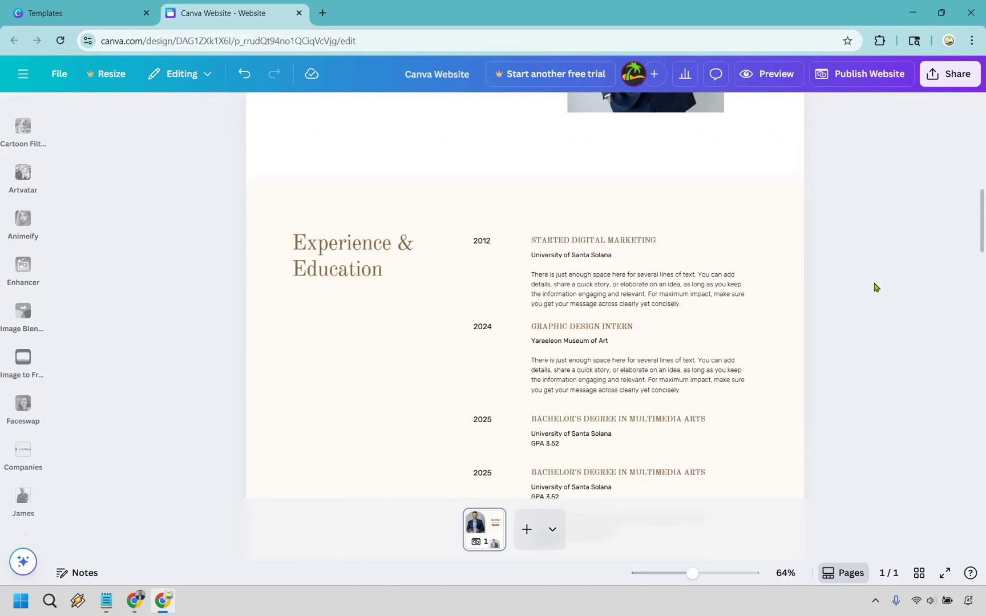
{"action": "scroll", "coordinate": [798, 303], "scroll_direction": "up", "scroll_amount": 3}
{"action": "scroll", "coordinate": [726, 288], "scroll_direction": "down", "scroll_amount": 5}
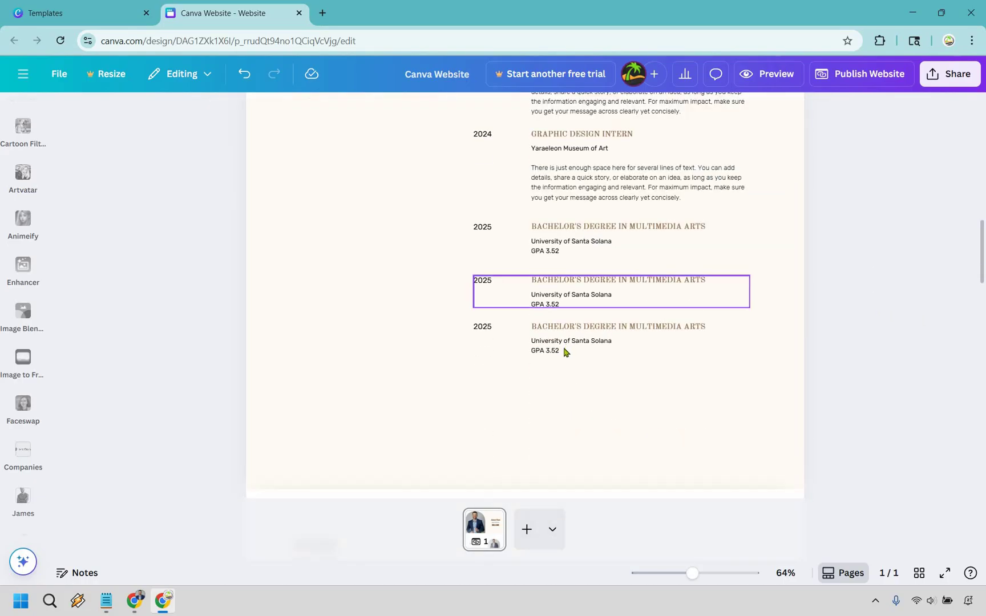
{"action": "scroll", "coordinate": [528, 420], "scroll_direction": "down", "scroll_amount": 2}
{"action": "left_click", "coordinate": [526, 421]}
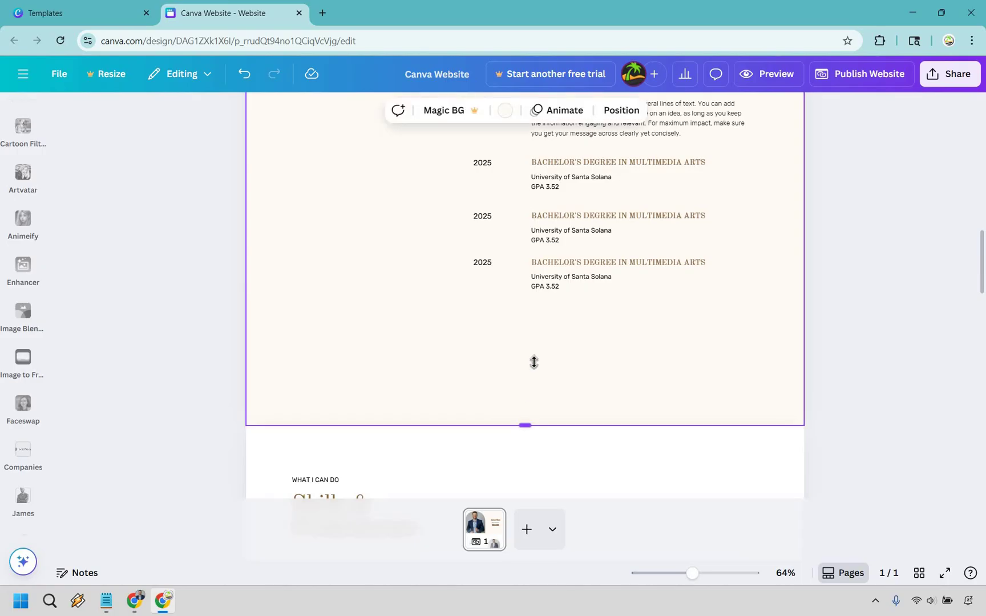
{"action": "left_click_drag", "start_coordinate": [533, 361], "coordinate": [539, 367]}
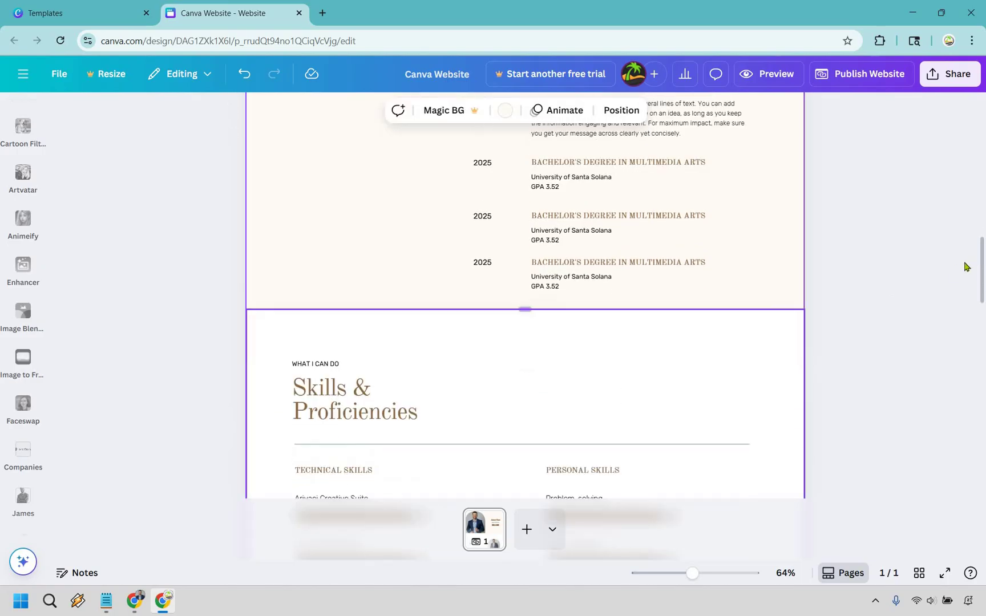
{"action": "scroll", "coordinate": [962, 266], "scroll_direction": "up", "scroll_amount": 5}
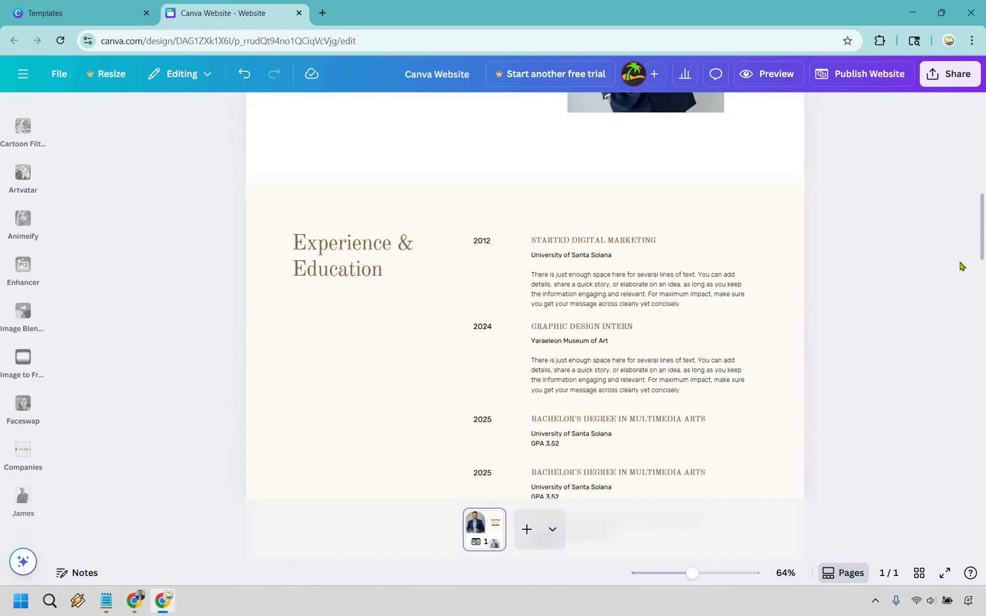
- Rename the Arivaci Creative Suite skill to Resilience
{"action": "scroll", "coordinate": [960, 266], "scroll_direction": "down", "scroll_amount": 8}
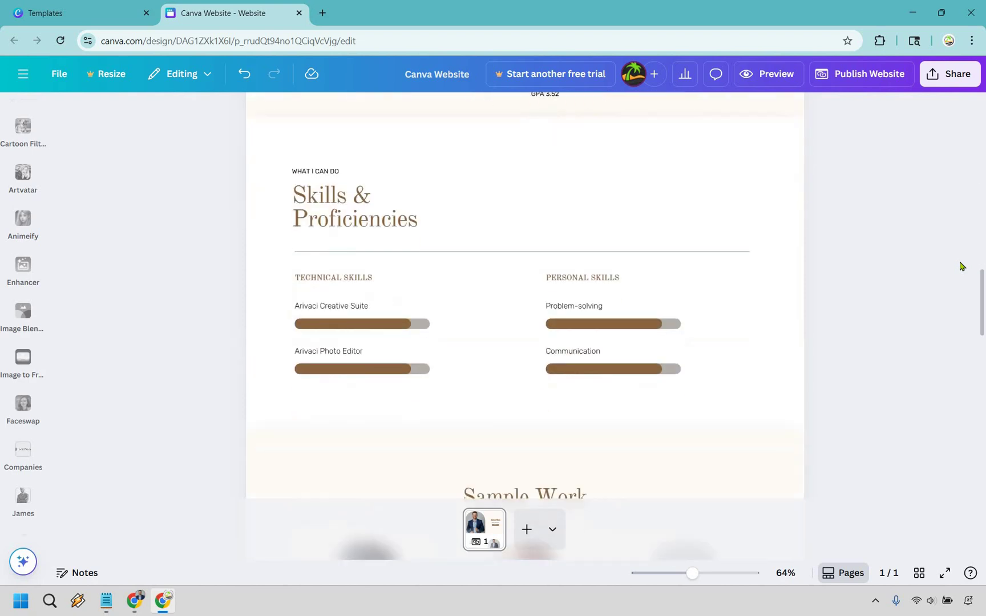
{"action": "scroll", "coordinate": [537, 198], "scroll_direction": "down", "scroll_amount": 1}
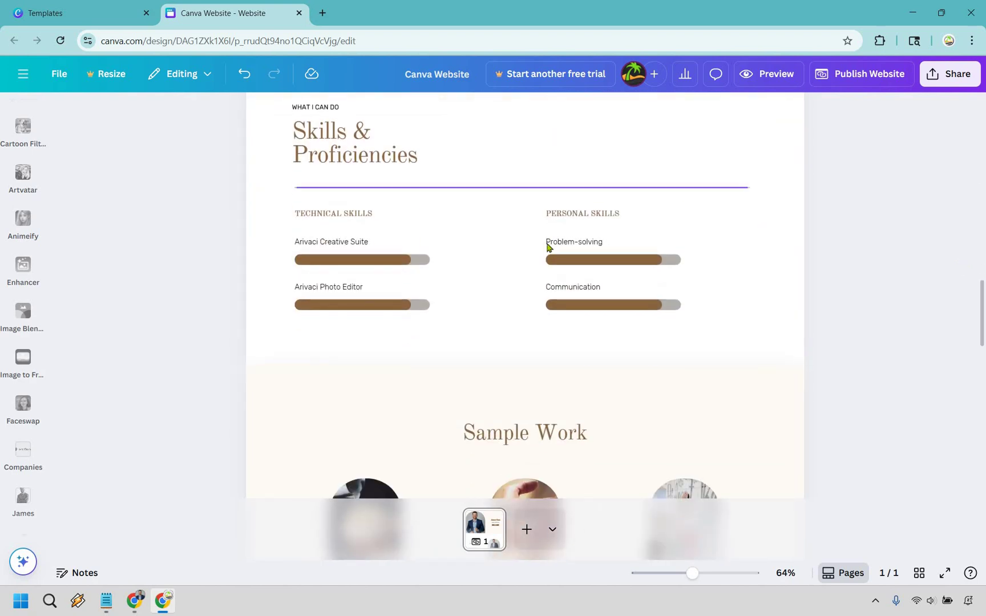
{"action": "double_click", "coordinate": [355, 243]}
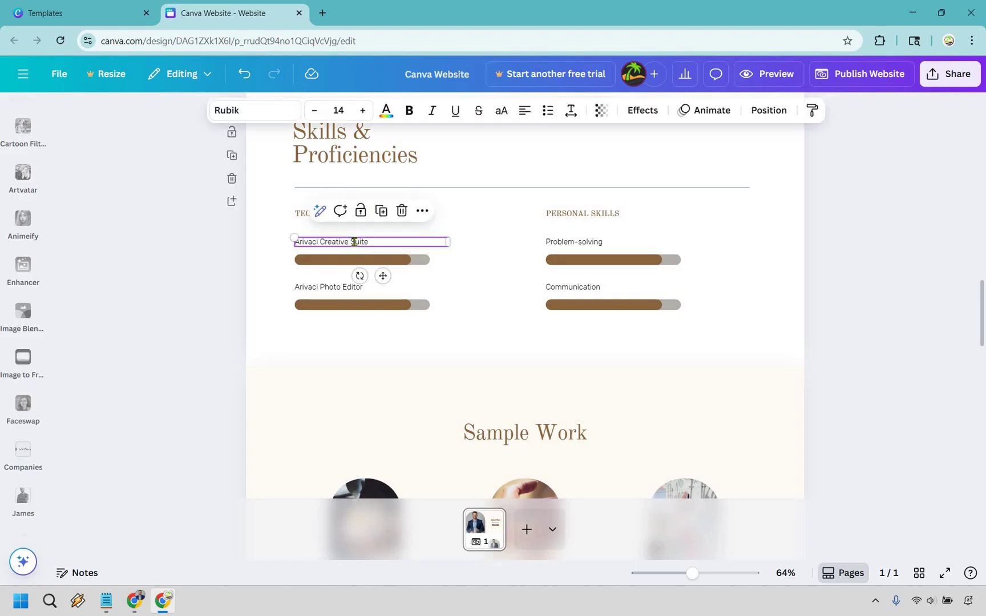
{"action": "key", "text": "ctrl+z"}
{"action": "left_click", "coordinate": [386, 266]}
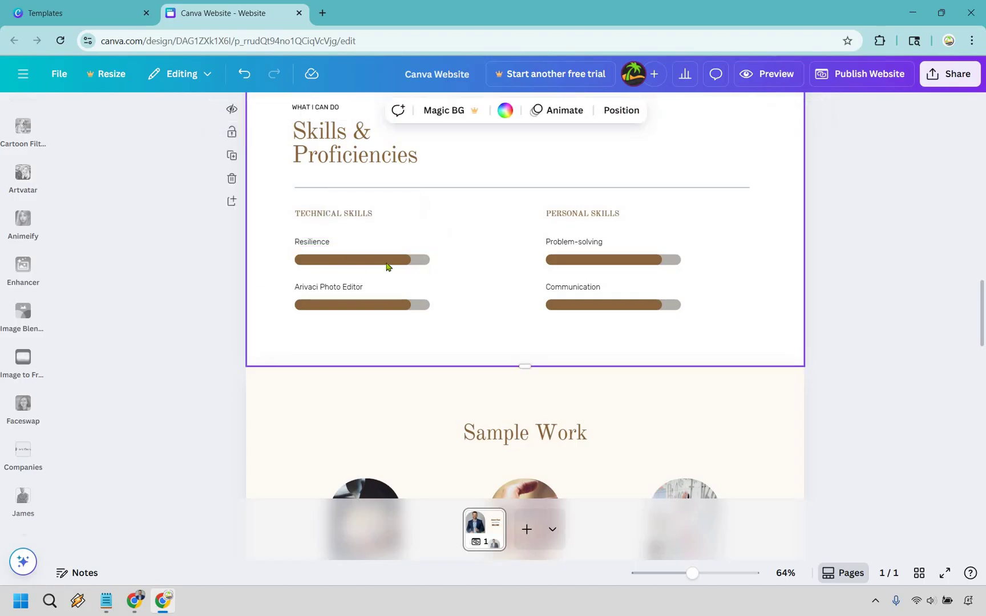
- Fill the Resilience progress bar to 100 percent
{"action": "left_click", "coordinate": [386, 267]}
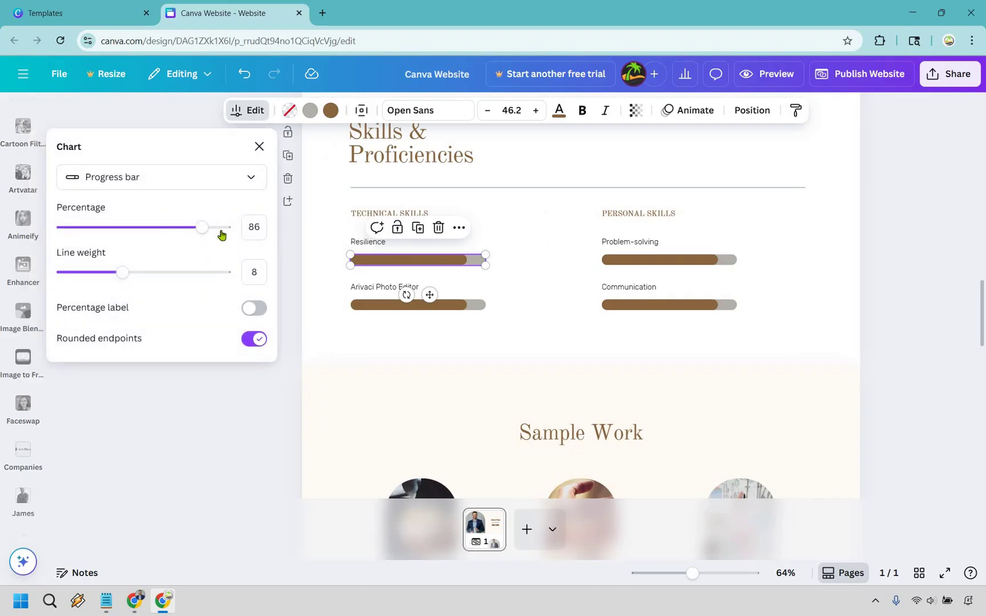
{"action": "left_click", "coordinate": [245, 229]}
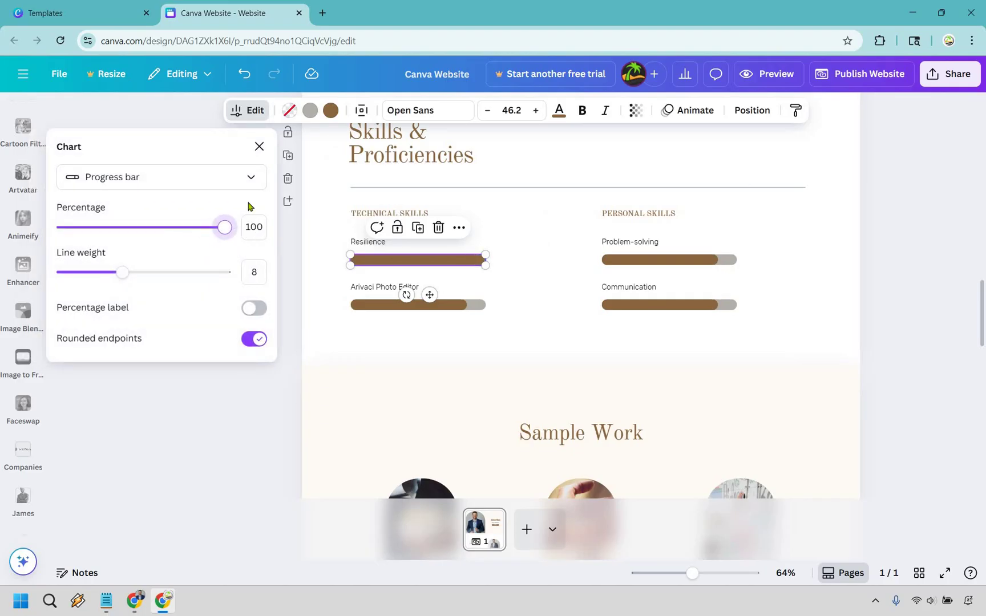
{"action": "left_click", "coordinate": [248, 181]}
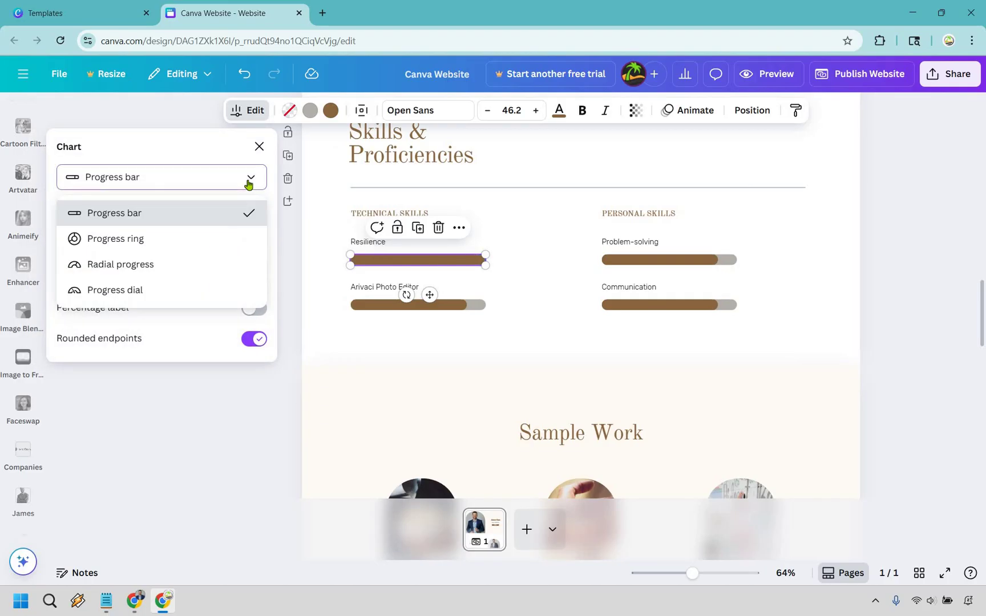
{"action": "left_click", "coordinate": [921, 251]}
{"action": "key", "text": "Escape"}
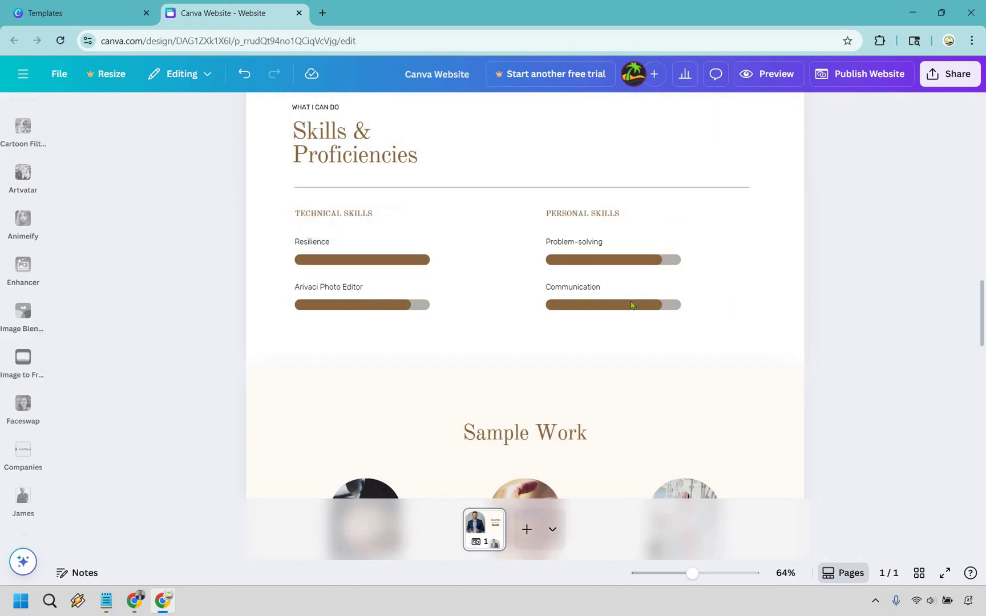
- Lower the Communication bar's percentage to nearly empty
{"action": "left_click", "coordinate": [633, 305]}
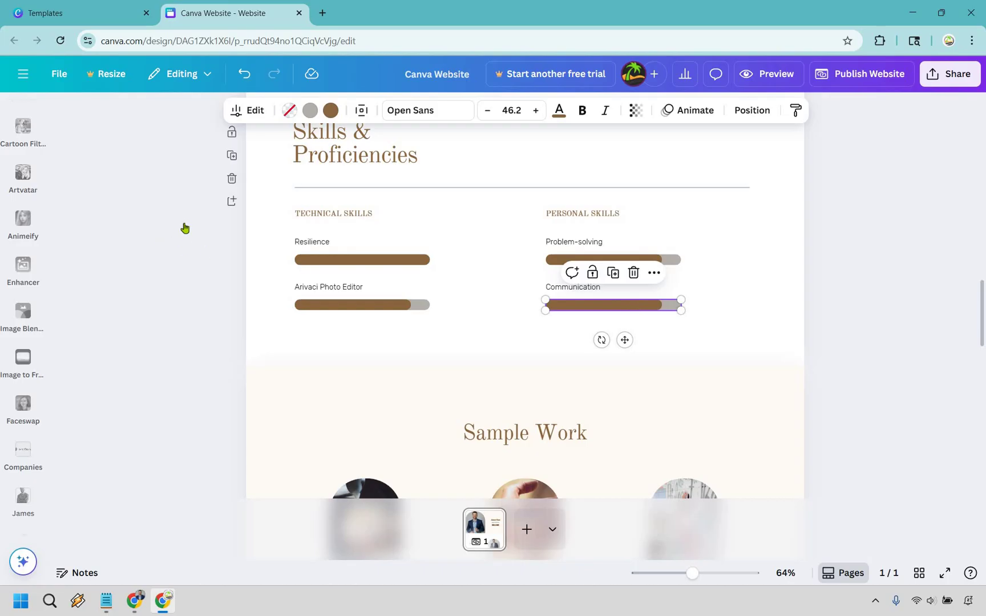
{"action": "left_click_drag", "start_coordinate": [198, 229], "coordinate": [70, 228]}
{"action": "left_click", "coordinate": [940, 271]}
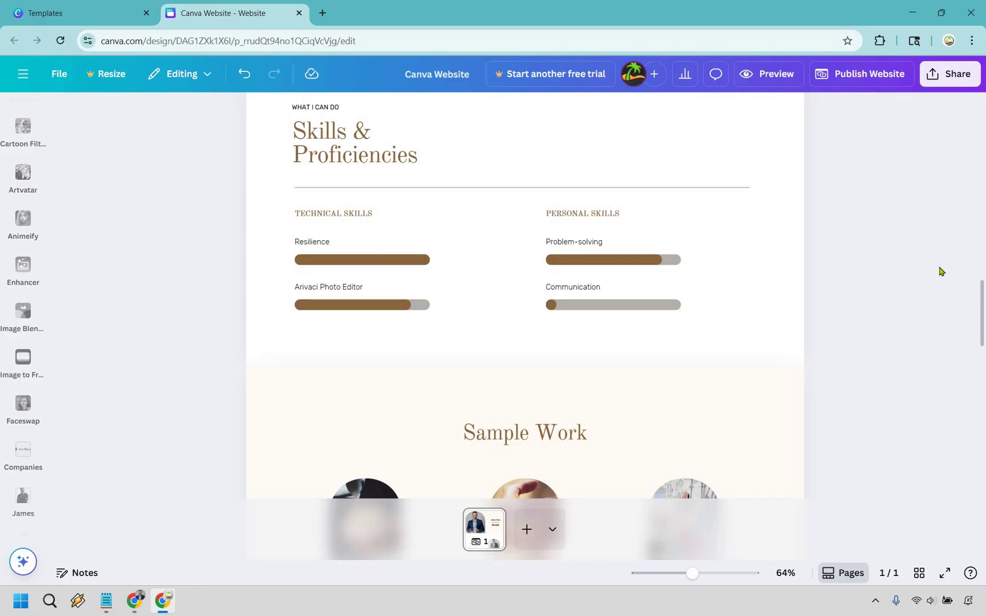
- Set the Problem-solving progress bar to 80 percent
{"action": "left_click", "coordinate": [621, 260]}
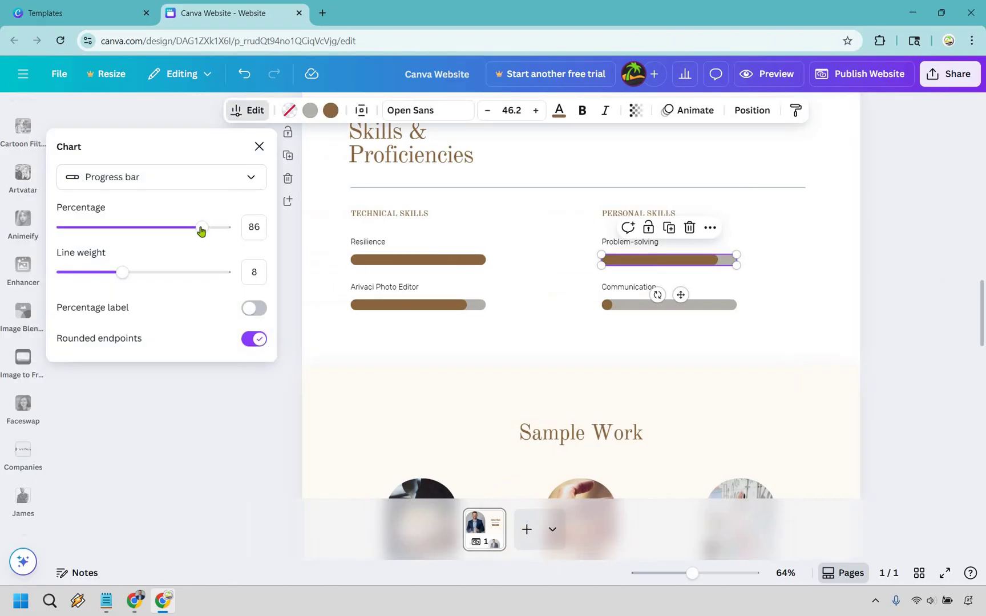
{"action": "left_click", "coordinate": [166, 227]}
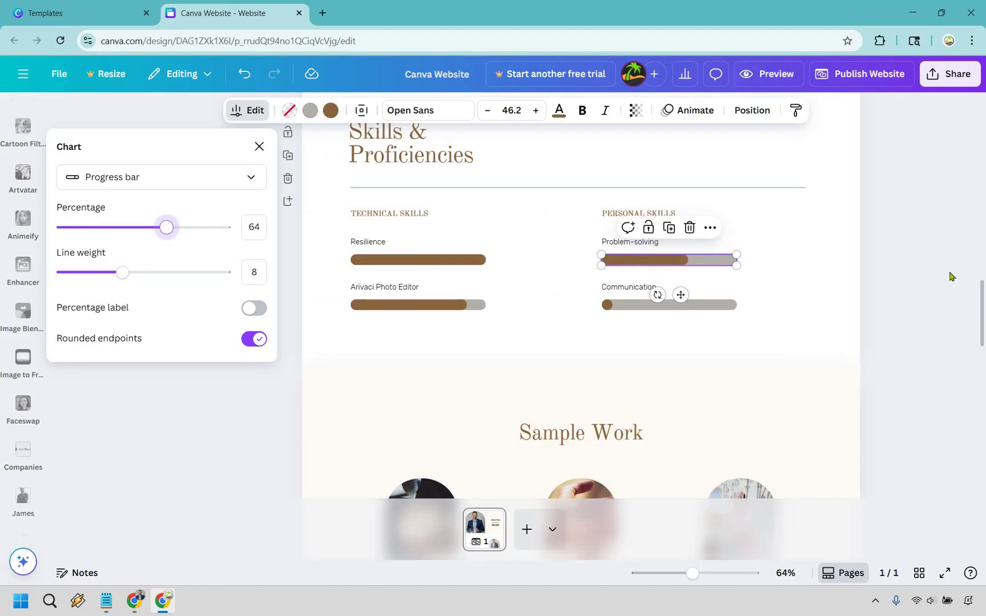
{"action": "key", "text": "ctrl+z"}
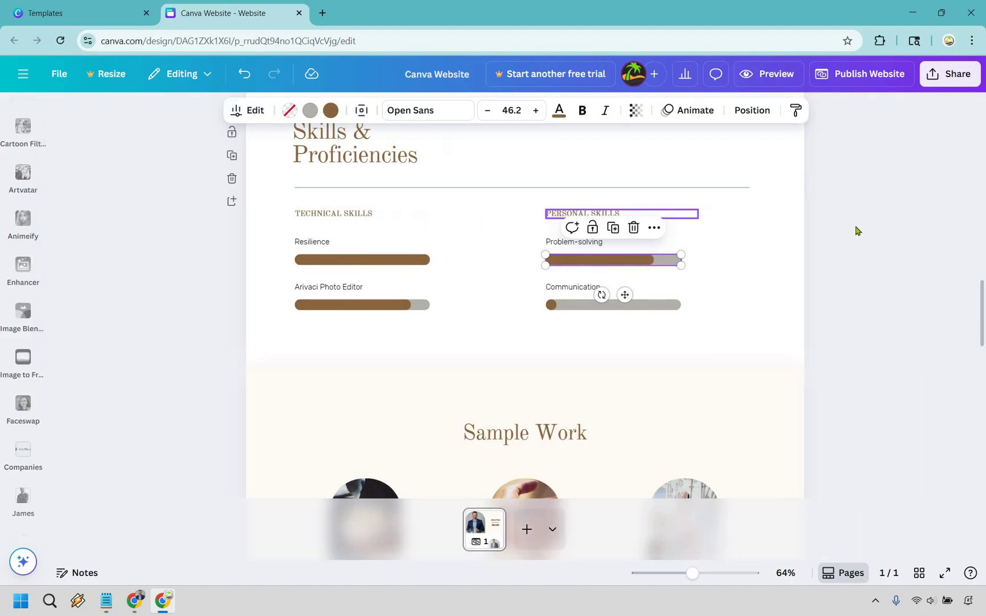
{"action": "left_click", "coordinate": [856, 230]}
- Duplicate the Communication bar and label into a second row in an enlarged skills section
{"action": "scroll", "coordinate": [629, 244], "scroll_direction": "down", "scroll_amount": 1}
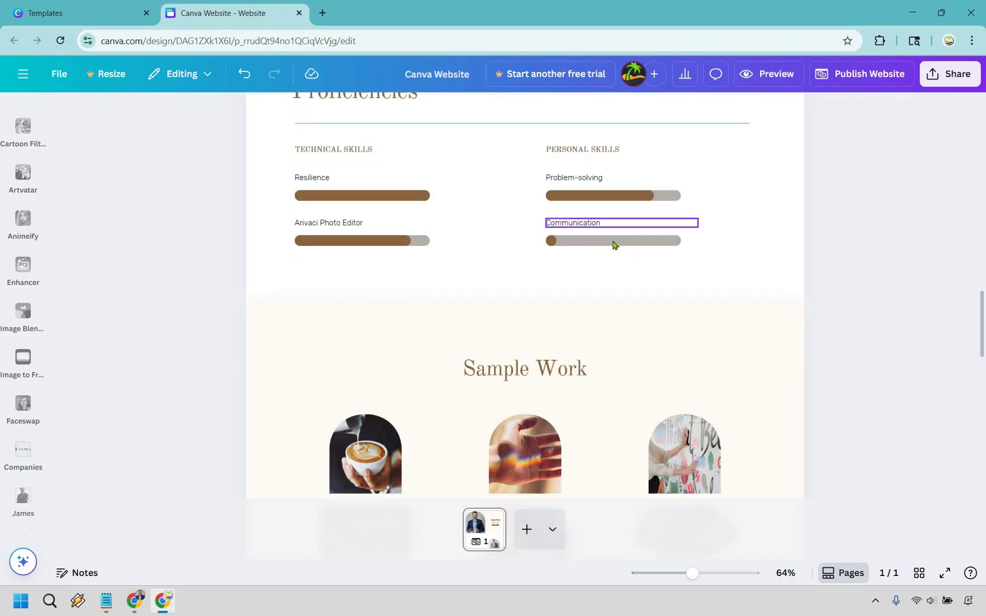
{"action": "left_click", "coordinate": [613, 242]}
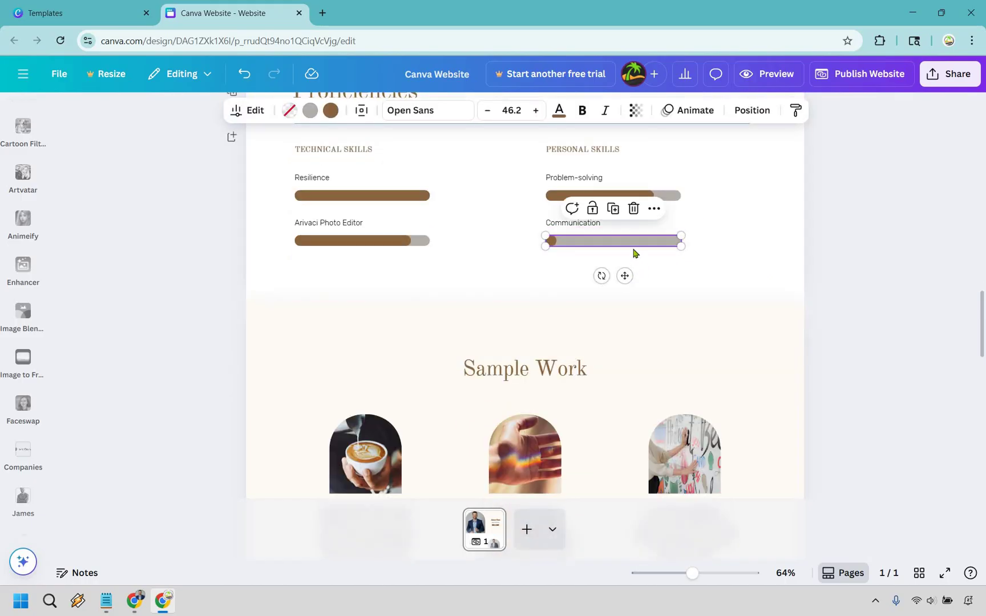
{"action": "key", "text": "ctrl+d"}
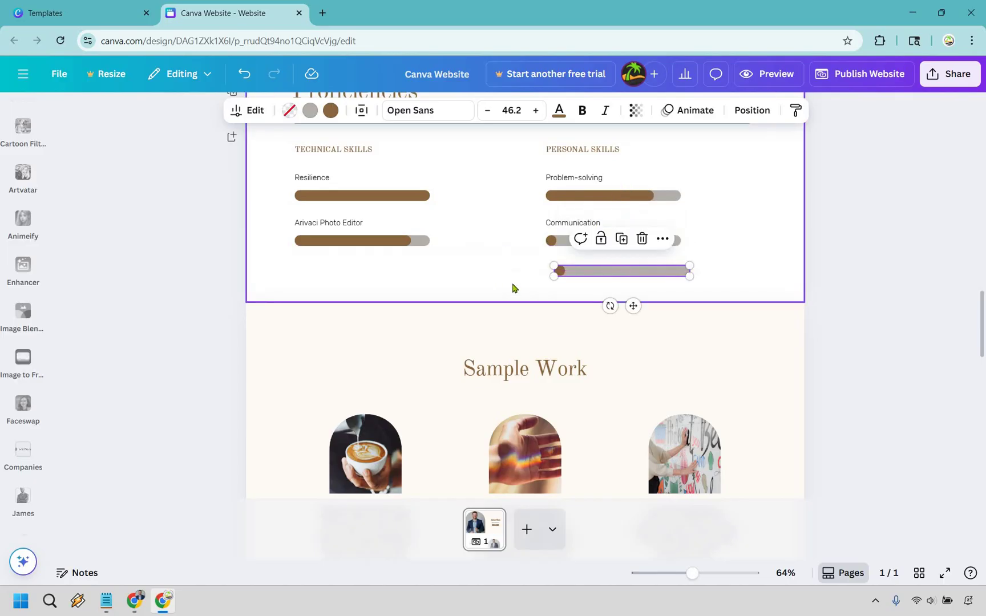
{"action": "left_click", "coordinate": [524, 297]}
{"action": "left_click_drag", "start_coordinate": [525, 301], "coordinate": [538, 344]}
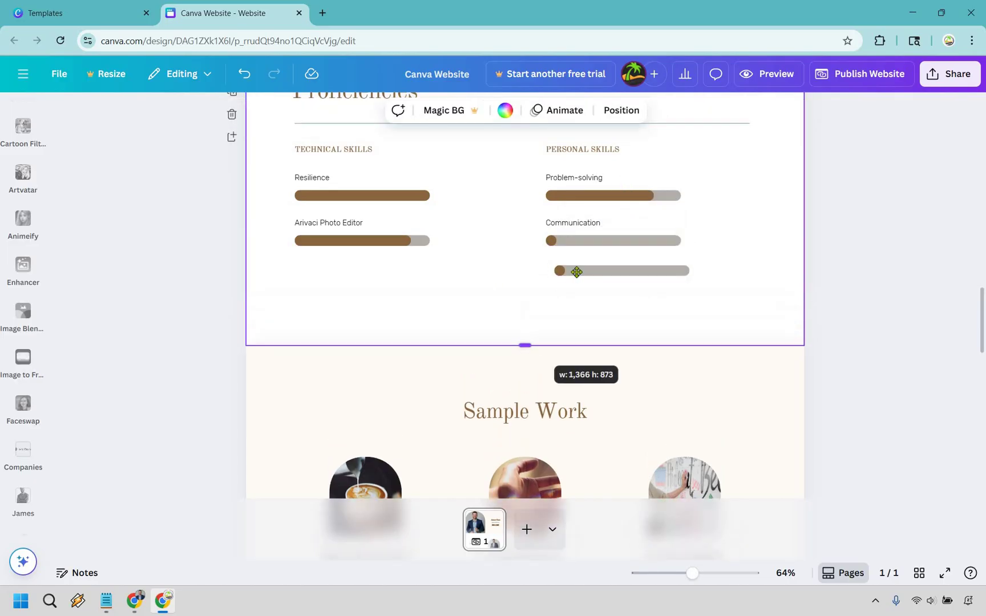
{"action": "left_click", "coordinate": [575, 271]}
{"action": "key", "text": "shift+Down"}
{"action": "key", "text": "shift+Down"}
{"action": "key", "text": "shift+Down"}
{"action": "key", "text": "shift+Down"}
{"action": "key", "text": "shift+Down"}
{"action": "key", "text": "shift+Down"}
{"action": "key", "text": "shift+Down"}
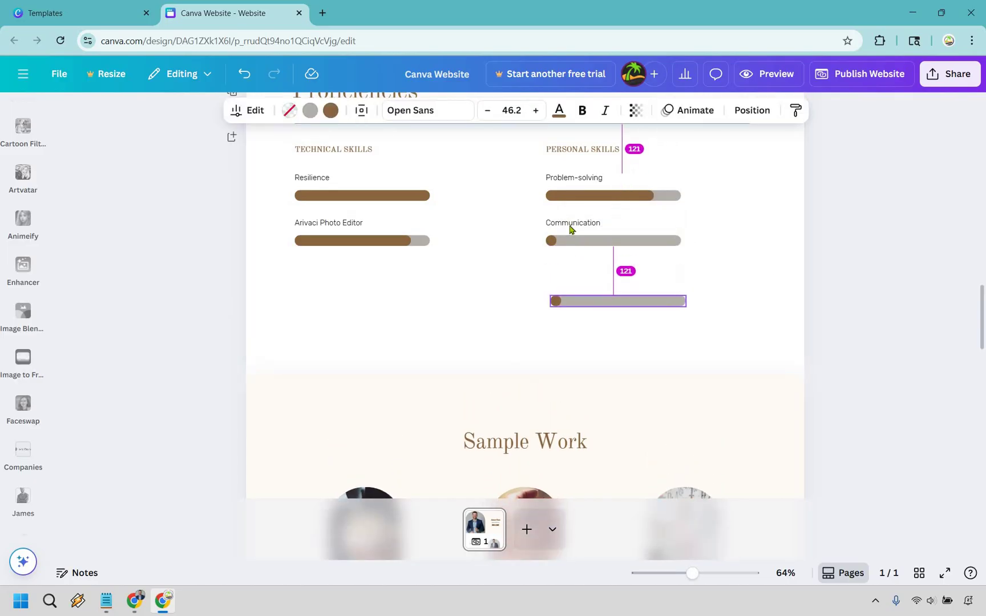
{"action": "left_click", "coordinate": [571, 226]}
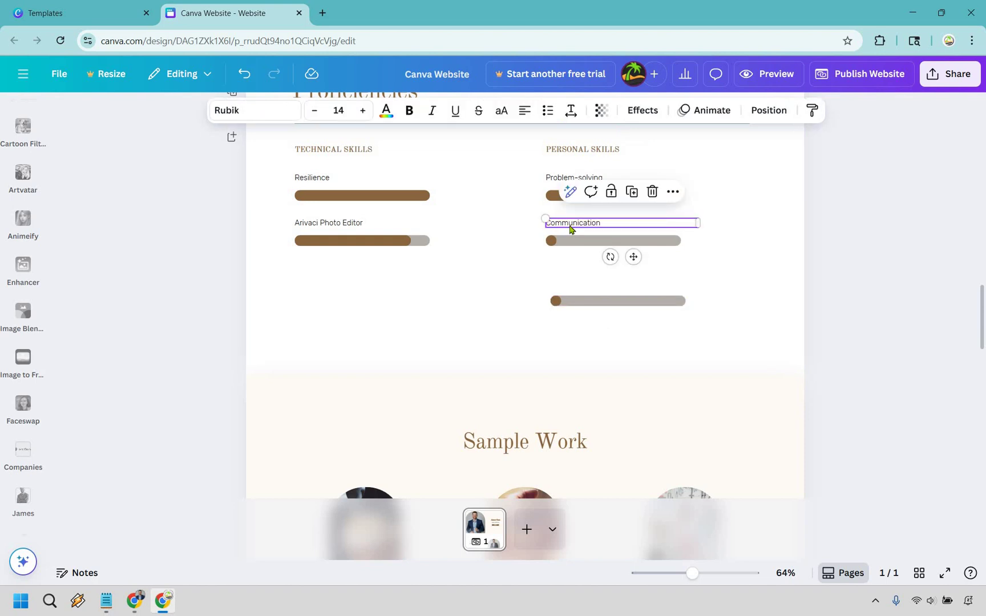
{"action": "key", "text": "ctrl+d"}
{"action": "key", "text": "shift+Down"}
{"action": "key", "text": "shift+Down"}
{"action": "key", "text": "shift+Down"}
{"action": "key", "text": "shift+Down"}
{"action": "key", "text": "shift+Down"}
{"action": "key", "text": "shift+Down"}
{"action": "key", "text": "shift+Down"}
{"action": "key", "text": "shift+Down"}
{"action": "key", "text": "shift+Down"}
{"action": "key", "text": "shift+Down"}
{"action": "key", "text": "shift+Down"}
{"action": "key", "text": "shift+Down"}
{"action": "key", "text": "shift+Down"}
{"action": "left_click", "coordinate": [956, 281]}
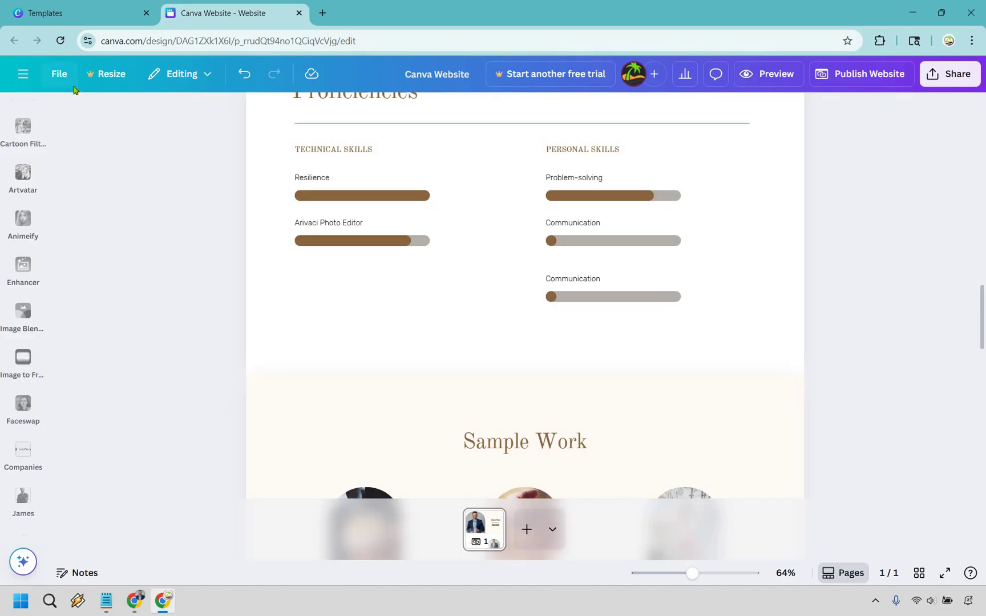
- Look through the file options and editing mode menus without changing anything
{"action": "left_click", "coordinate": [60, 74]}
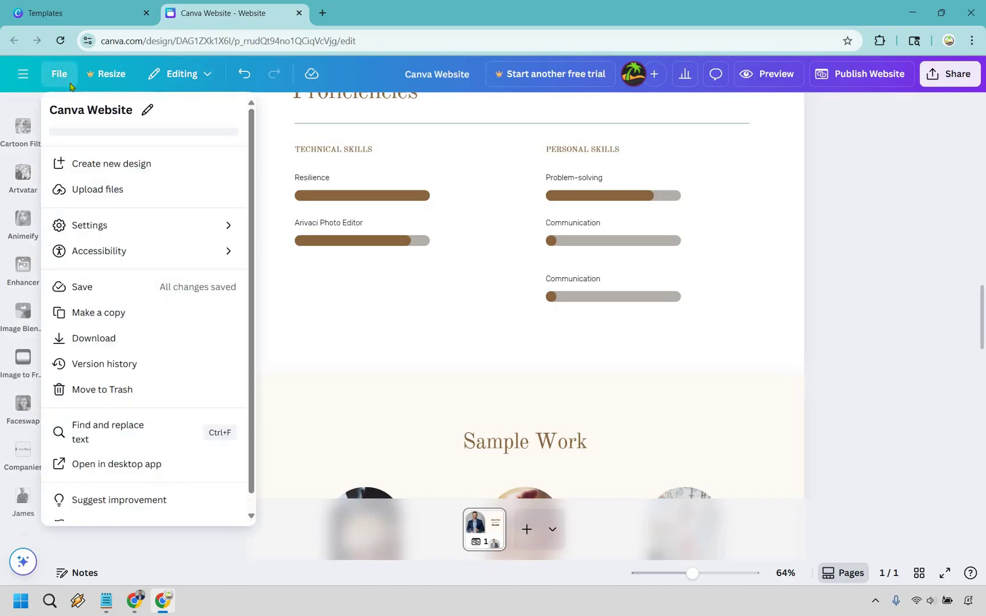
{"action": "scroll", "coordinate": [127, 245], "scroll_direction": "down", "scroll_amount": 1}
{"action": "scroll", "coordinate": [172, 200], "scroll_direction": "up", "scroll_amount": 1}
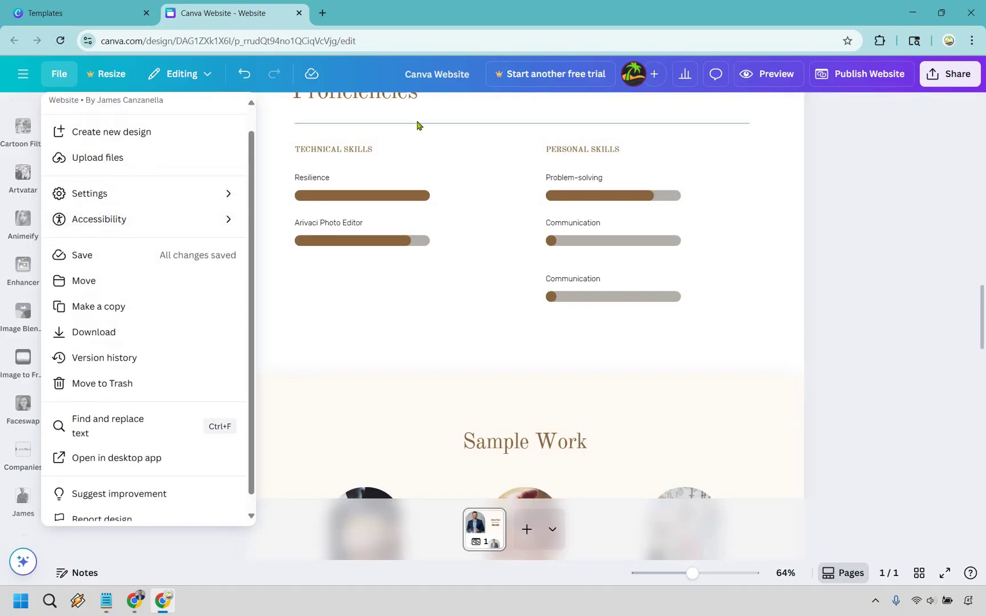
{"action": "left_click", "coordinate": [186, 78]}
{"action": "left_click", "coordinate": [980, 284]}
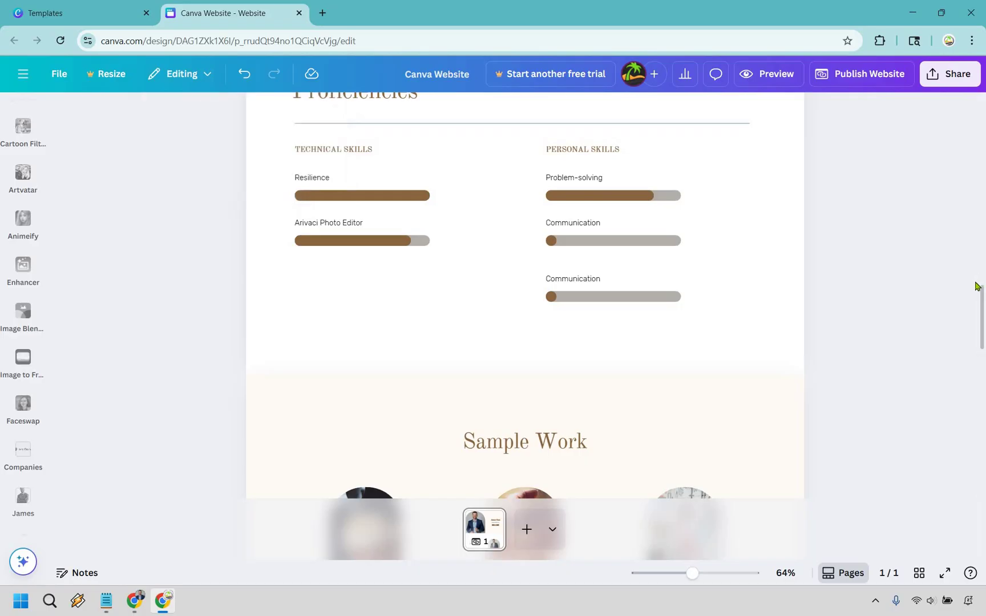
- Delete the second Communication skill row and shorten the Proficiencies section
{"action": "left_click", "coordinate": [575, 286]}
{"action": "key", "text": "Delete"}
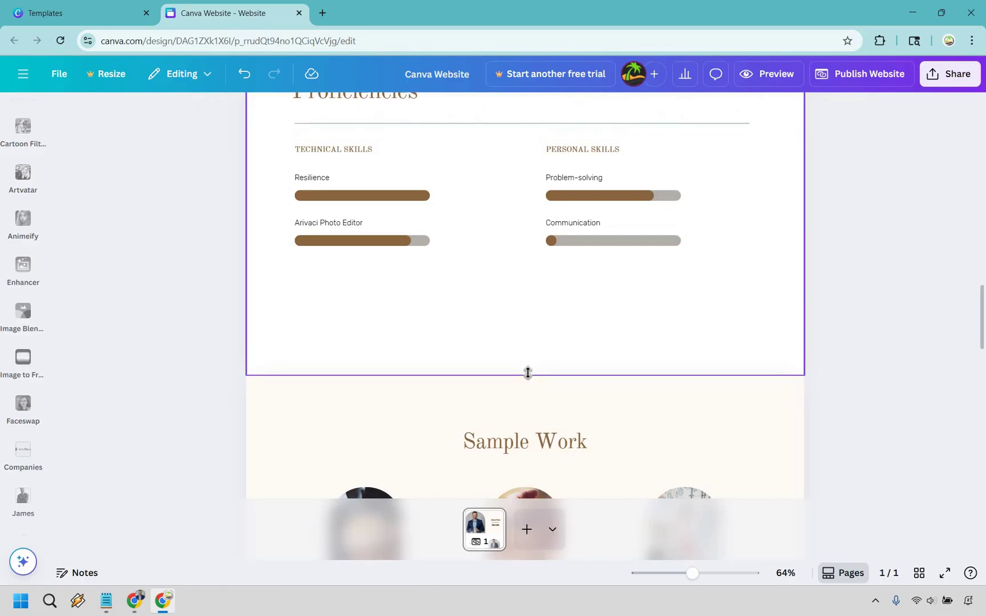
{"action": "left_click_drag", "start_coordinate": [526, 374], "coordinate": [917, 323]}
{"action": "left_click", "coordinate": [917, 323]}
- Swap the first Sample Work card's coffee cup image for the uploaded laptop portrait photo
{"action": "scroll", "coordinate": [915, 323], "scroll_direction": "down", "scroll_amount": 2}
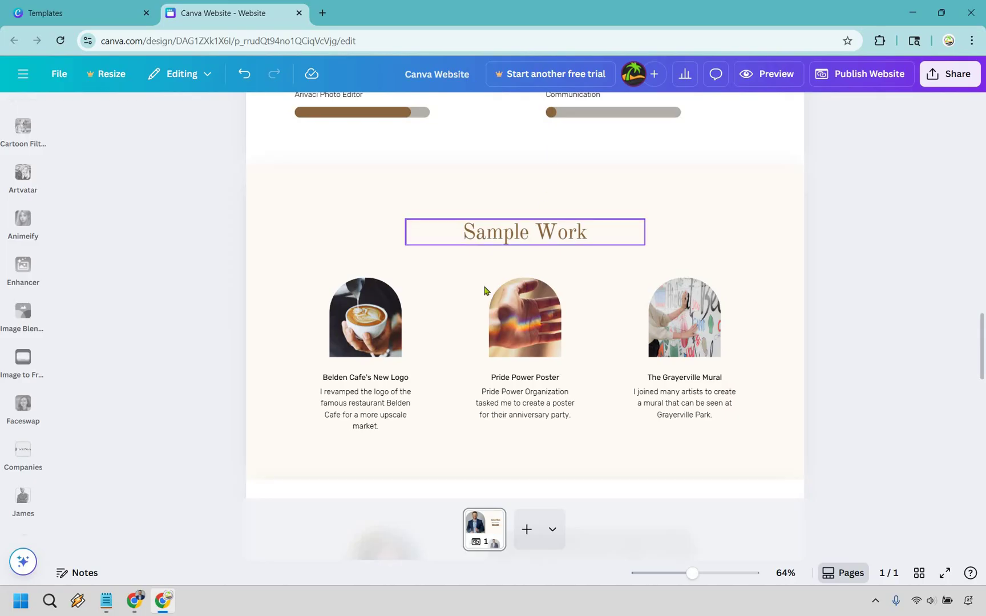
{"action": "left_click", "coordinate": [359, 322]}
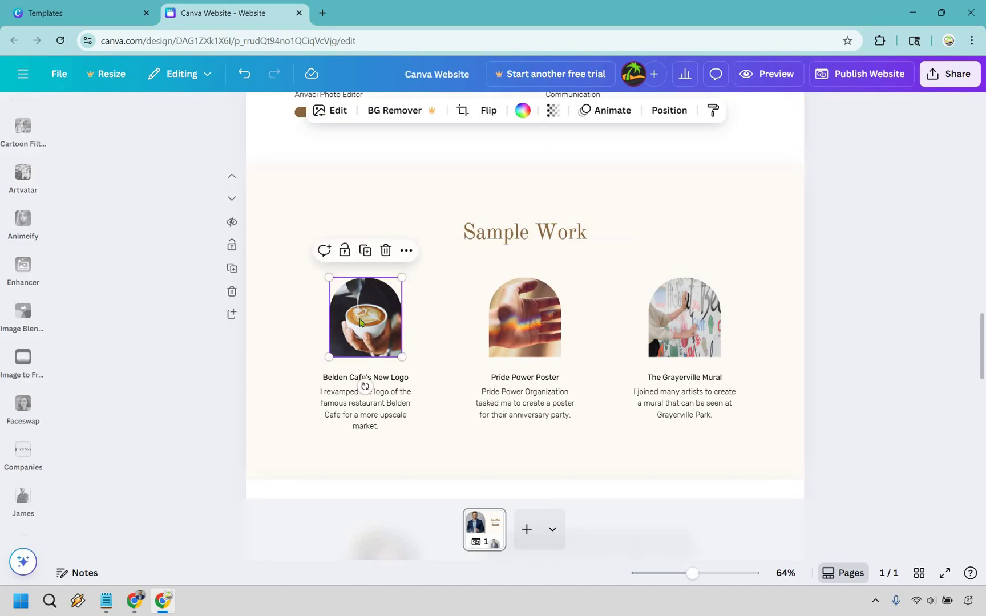
{"action": "left_click", "coordinate": [24, 286]}
{"action": "left_click", "coordinate": [23, 284]}
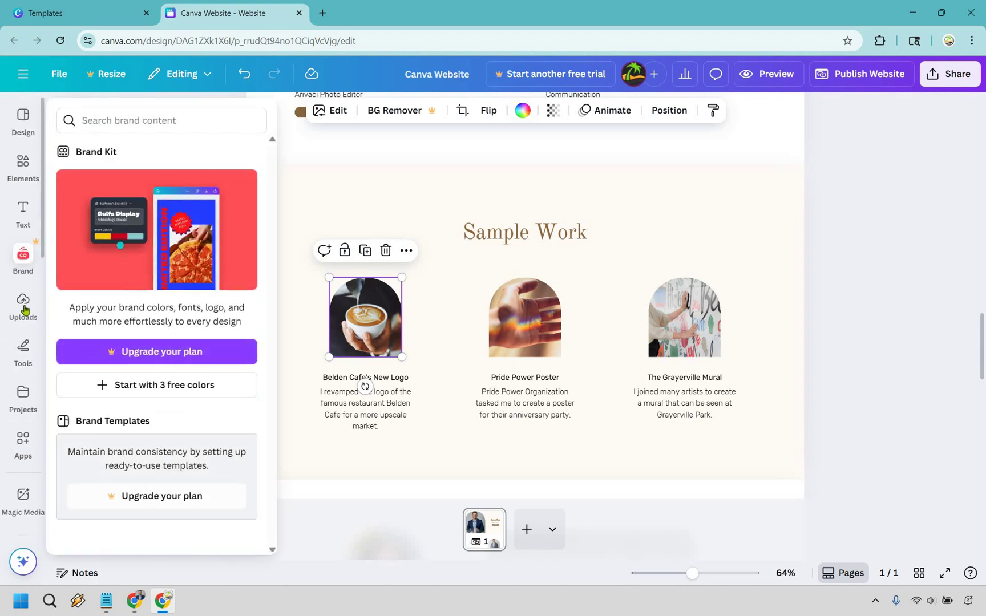
{"action": "left_click", "coordinate": [23, 308]}
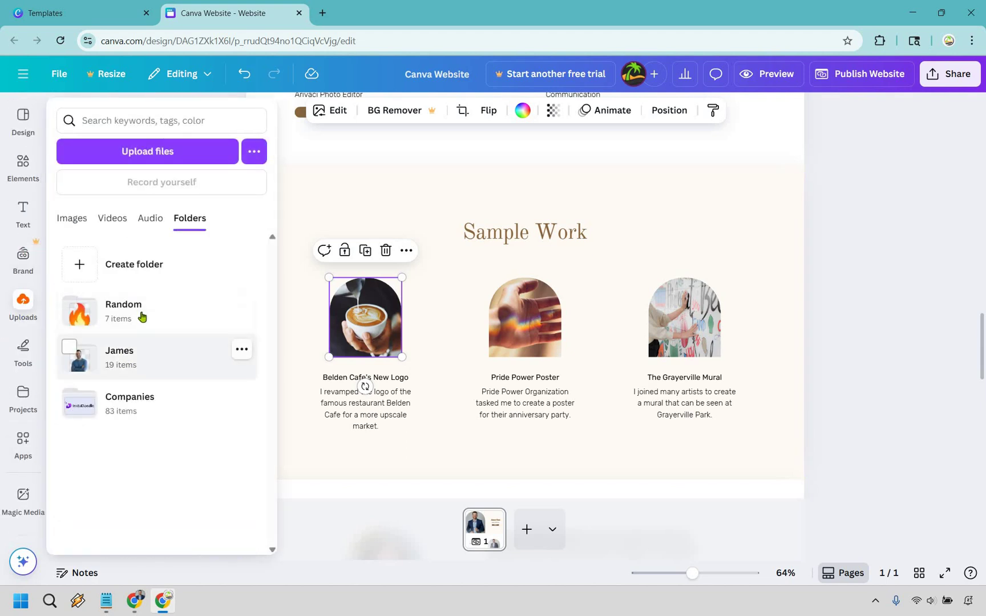
{"action": "left_click", "coordinate": [132, 356]}
{"action": "scroll", "coordinate": [145, 319], "scroll_direction": "down", "scroll_amount": 2}
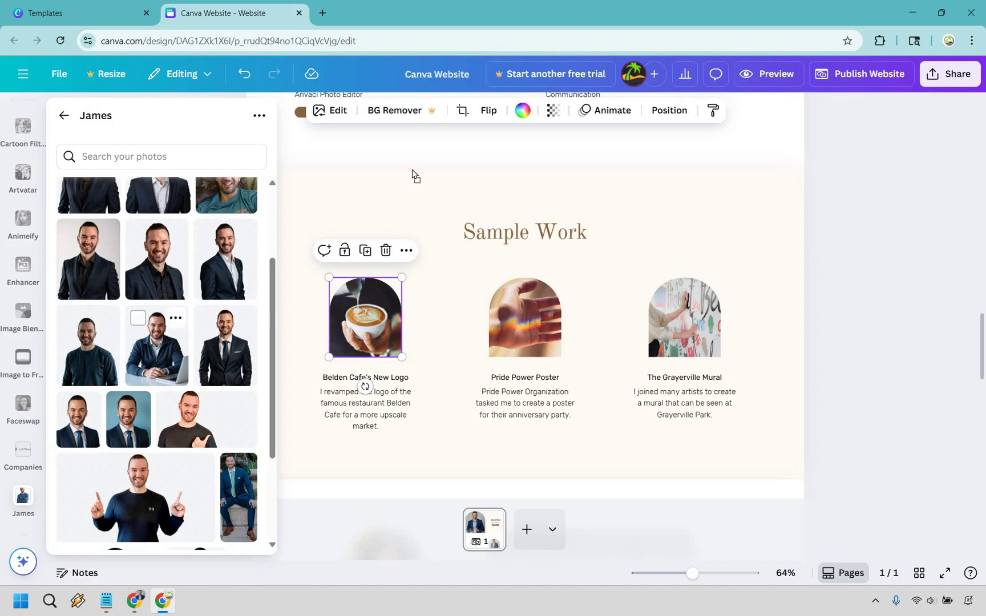
{"action": "left_click_drag", "start_coordinate": [411, 174], "coordinate": [457, 291]}
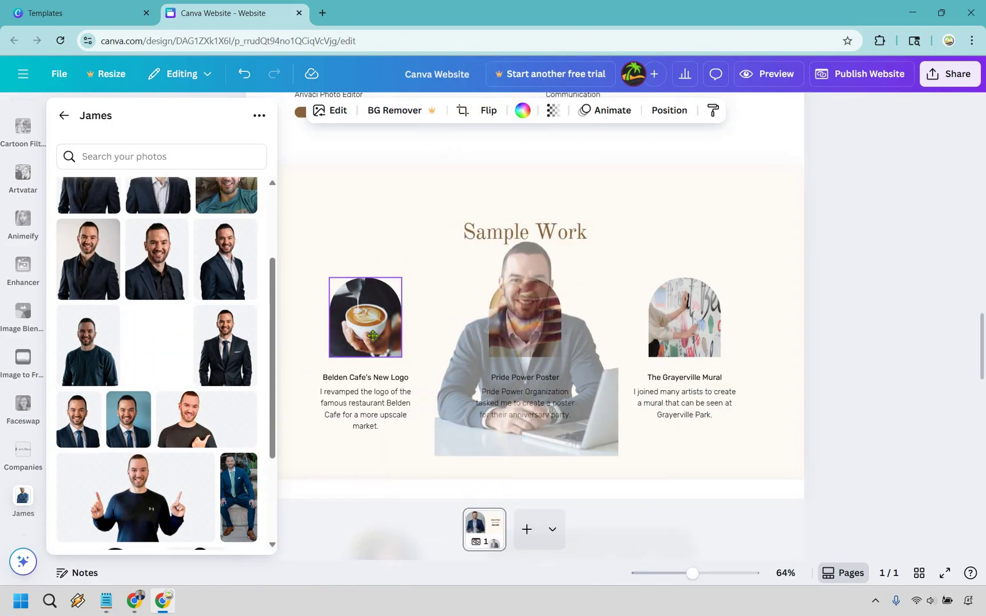
{"action": "left_click_drag", "start_coordinate": [605, 318], "coordinate": [368, 318]}
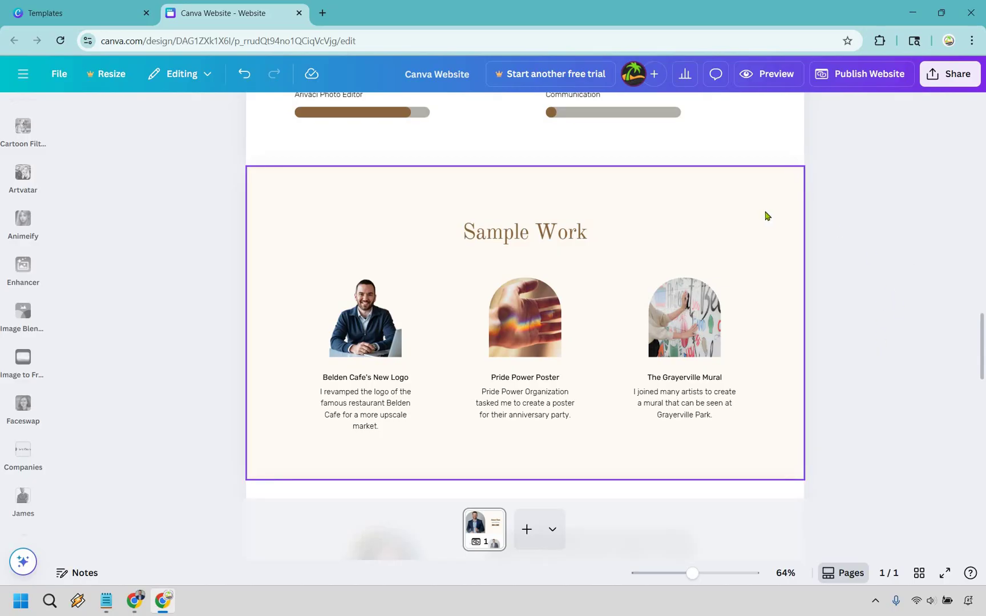
- Delete the Sample Work section, restoring it once before deleting it for good
{"action": "left_click", "coordinate": [420, 235]}
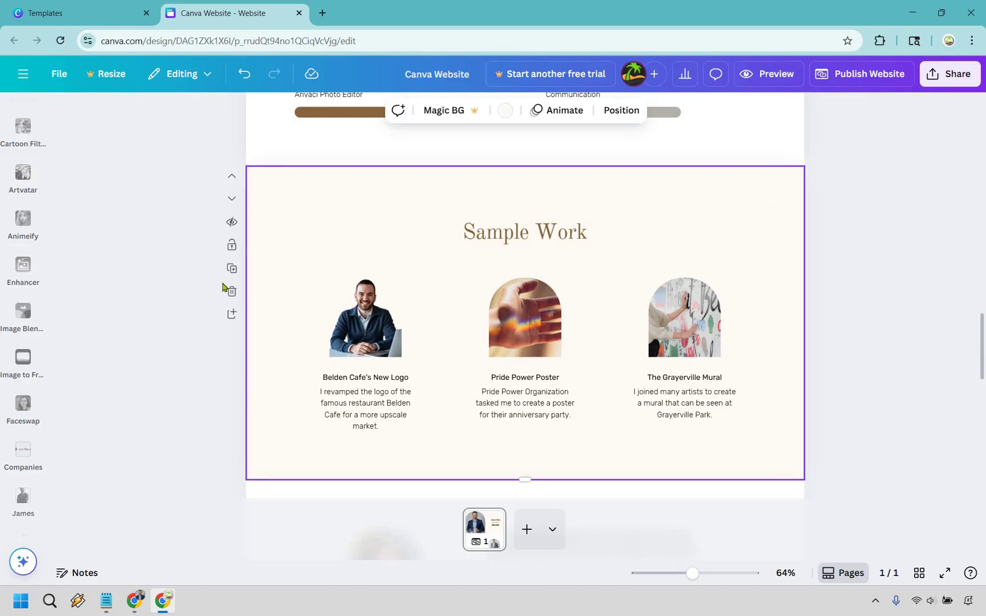
{"action": "key", "text": "Delete"}
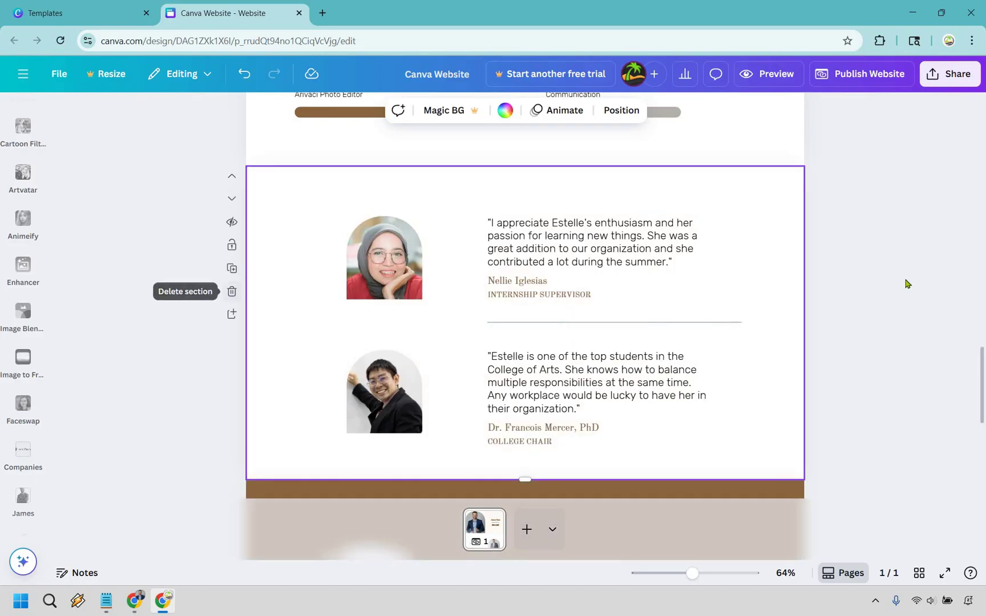
{"action": "left_click", "coordinate": [243, 74]}
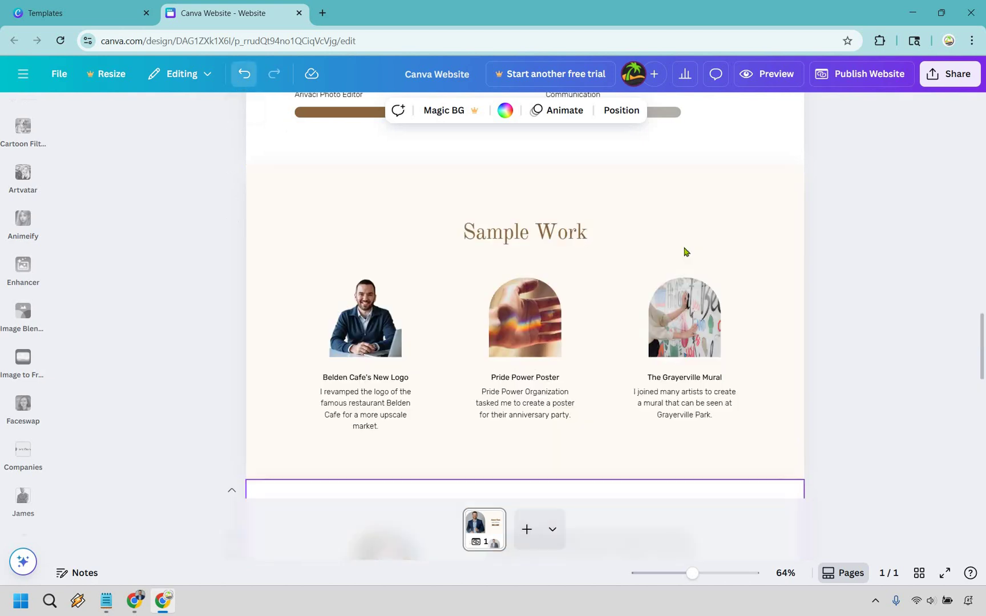
{"action": "left_click", "coordinate": [747, 235]}
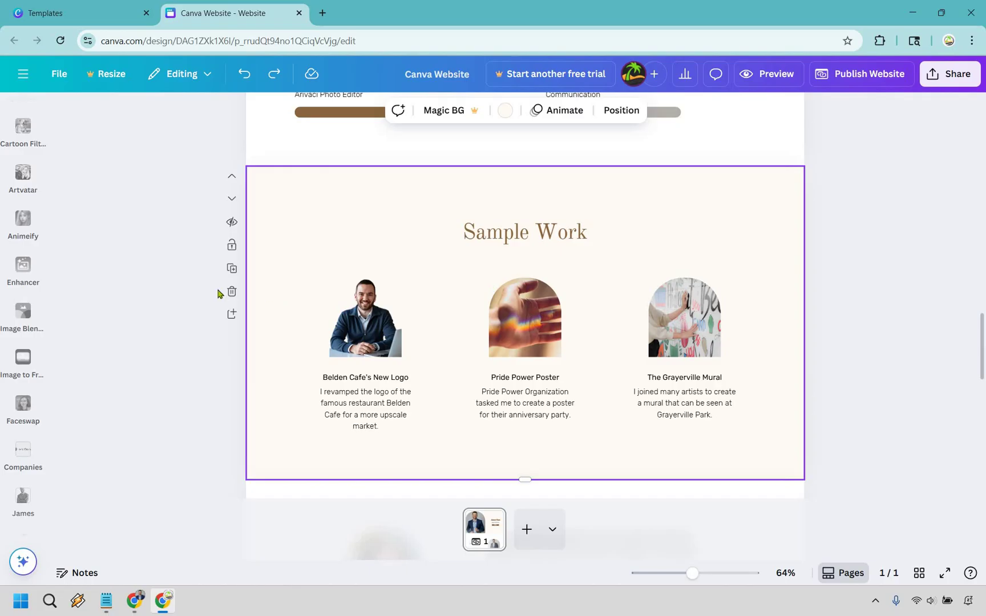
{"action": "key", "text": "Delete"}
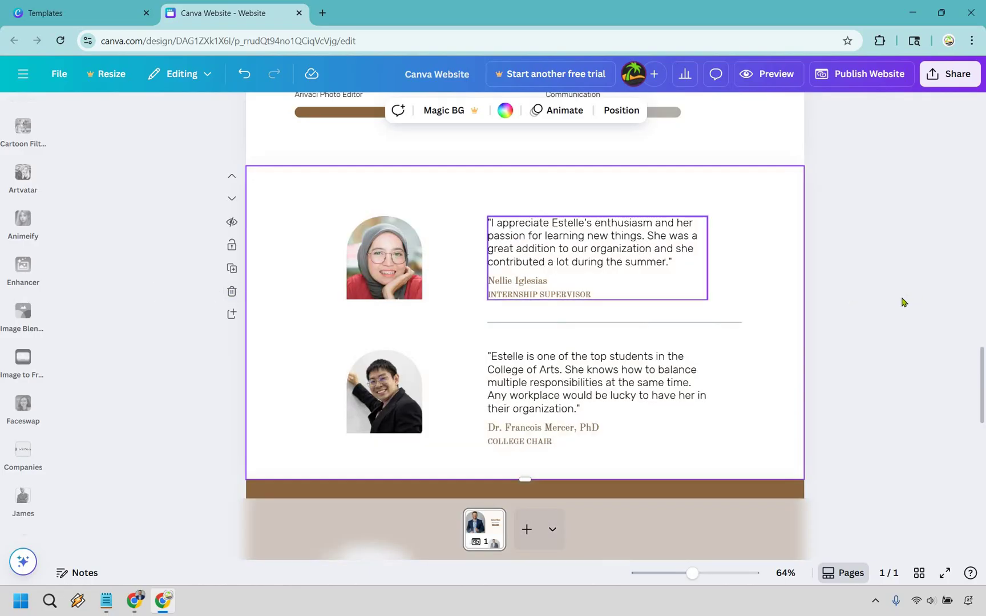
- Change the first testimonial quote's text to 'You are simply the best'
{"action": "left_click", "coordinate": [597, 245]}
{"action": "double_click", "coordinate": [602, 244]}
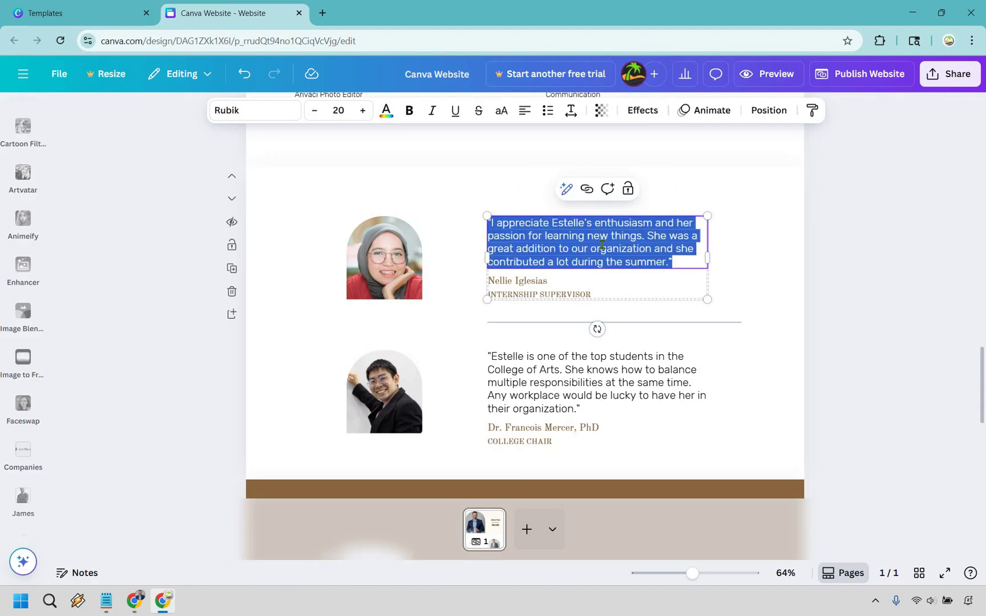
{"action": "key", "text": "Delete"}
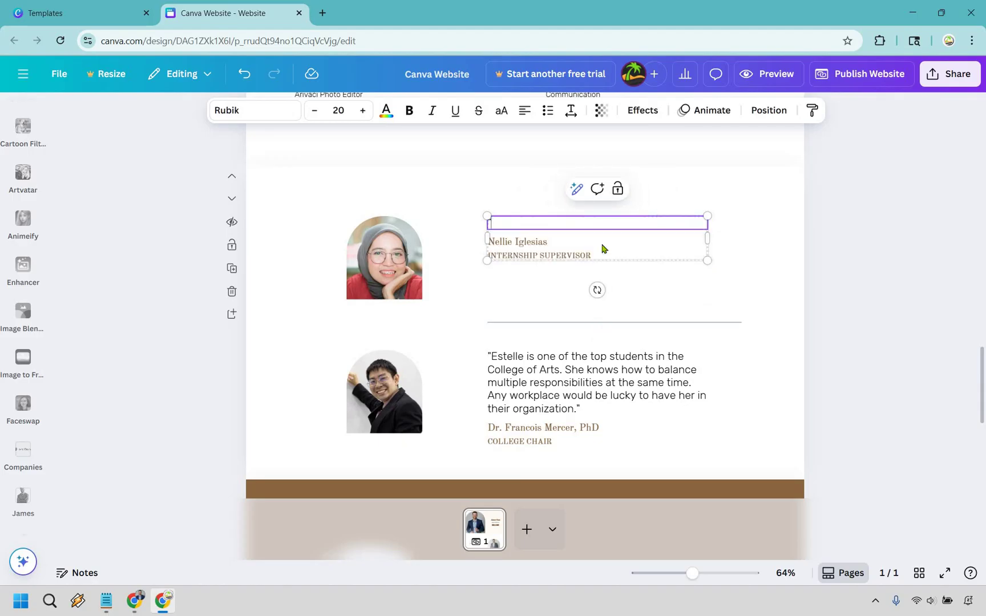
{"action": "type", "text": "You are simply the best"}
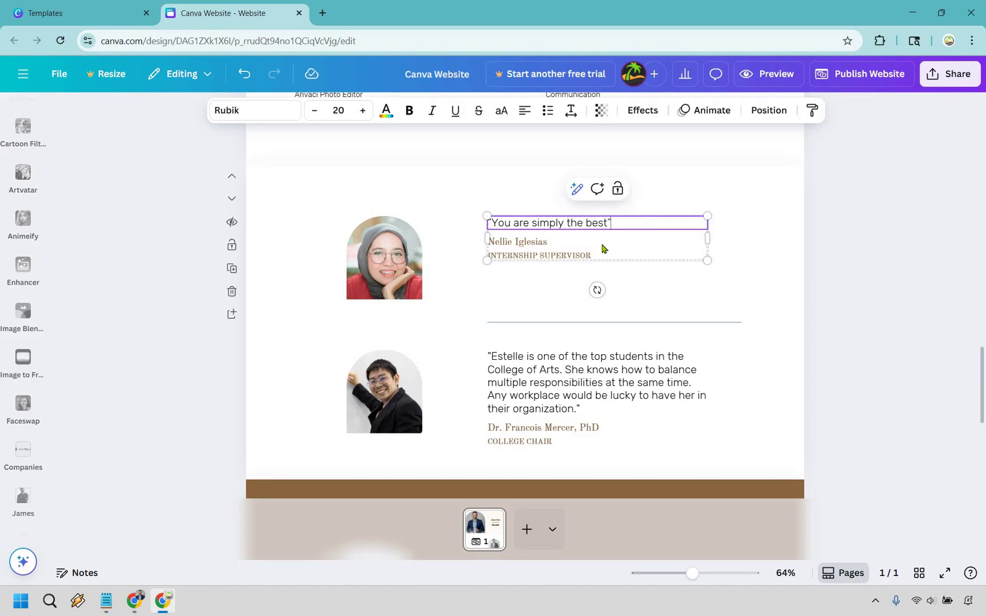
{"action": "left_click", "coordinate": [911, 228]}
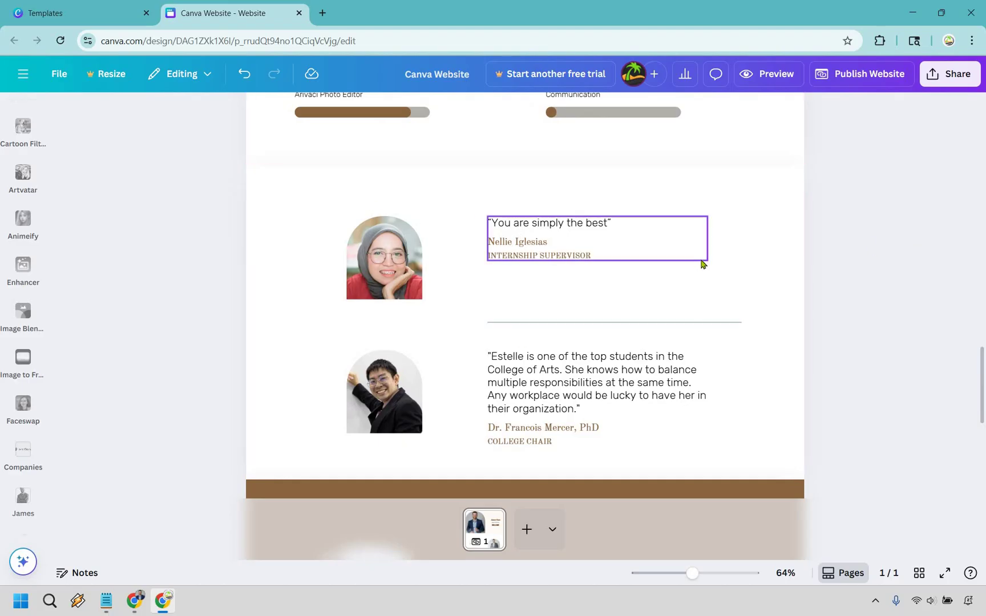
- Replace the placeholder contact e-mail with the owner's e-mail address
{"action": "scroll", "coordinate": [702, 261], "scroll_direction": "down", "scroll_amount": 5}
{"action": "scroll", "coordinate": [701, 259], "scroll_direction": "up", "scroll_amount": 3}
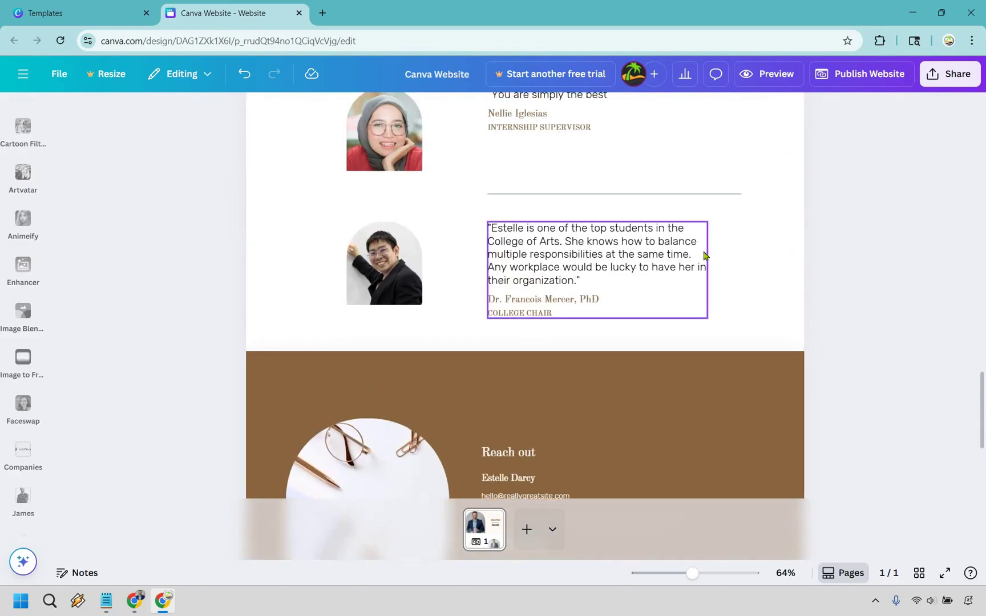
{"action": "scroll", "coordinate": [701, 260], "scroll_direction": "down", "scroll_amount": 3}
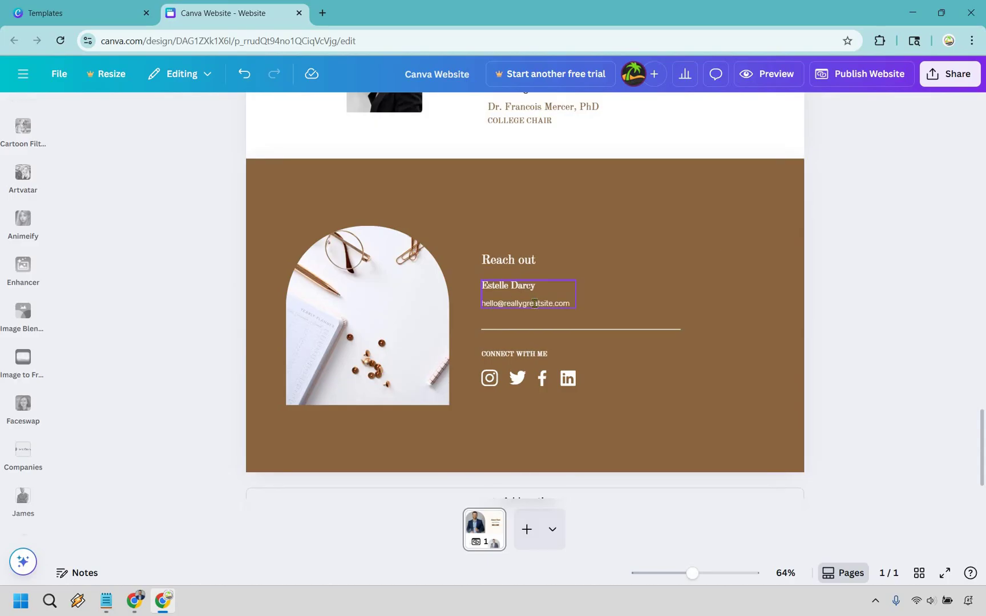
{"action": "double_click", "coordinate": [535, 303]}
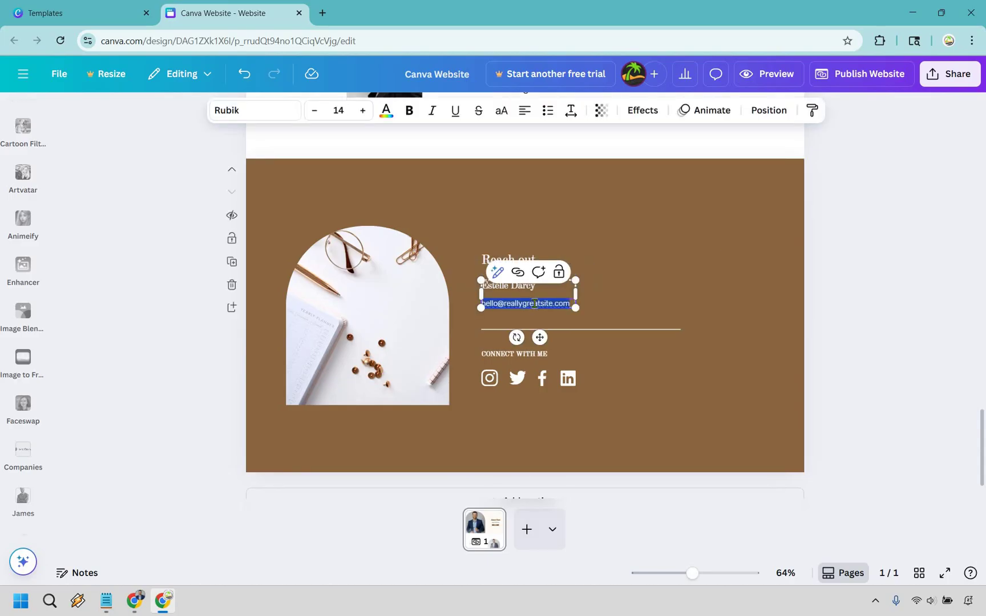
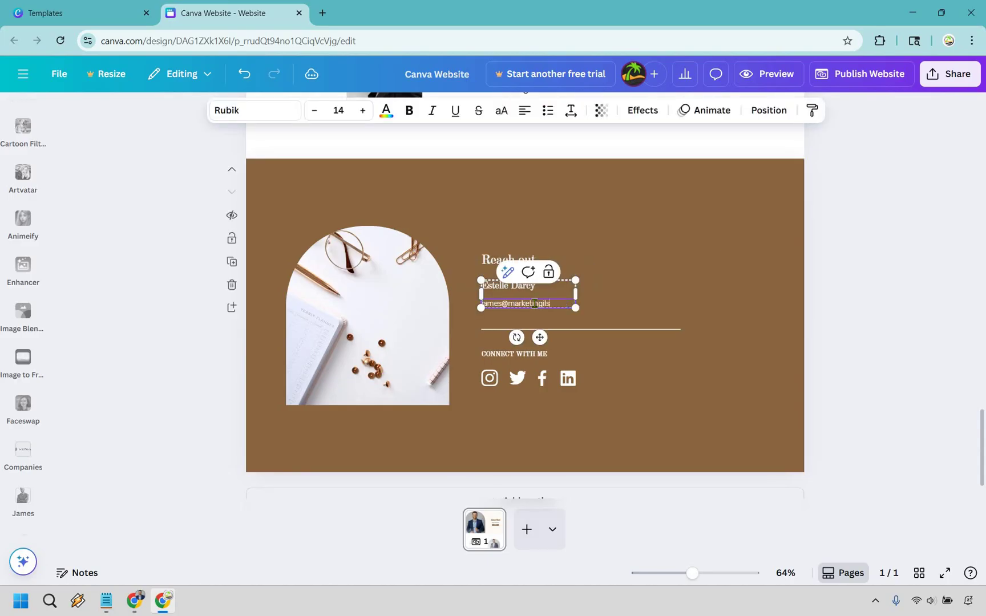
{"action": "left_click", "coordinate": [942, 292]}
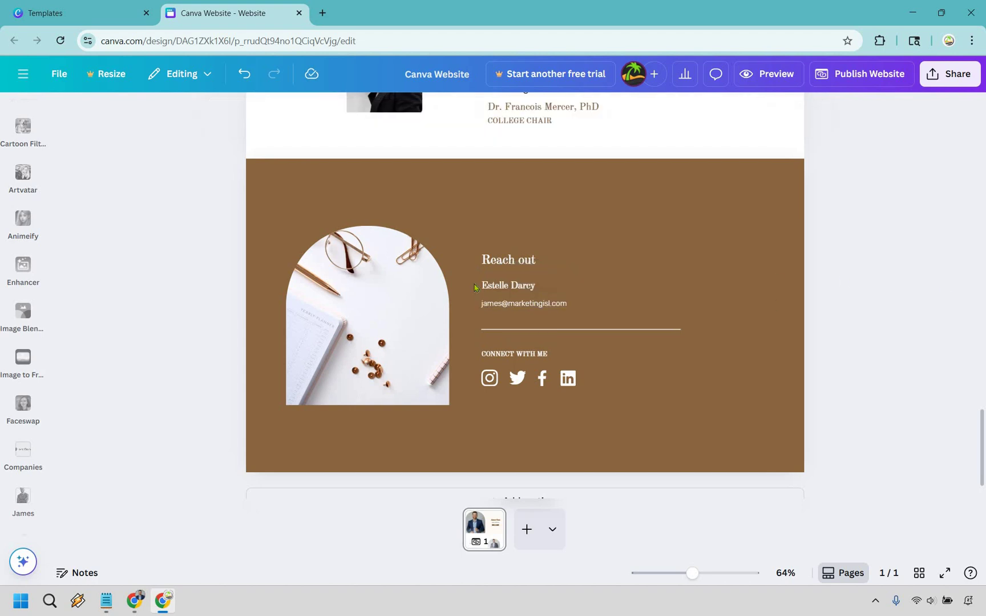
- Replace the placeholder contact name with the owner's full name
{"action": "left_click", "coordinate": [522, 287]}
{"action": "left_click", "coordinate": [523, 286]}
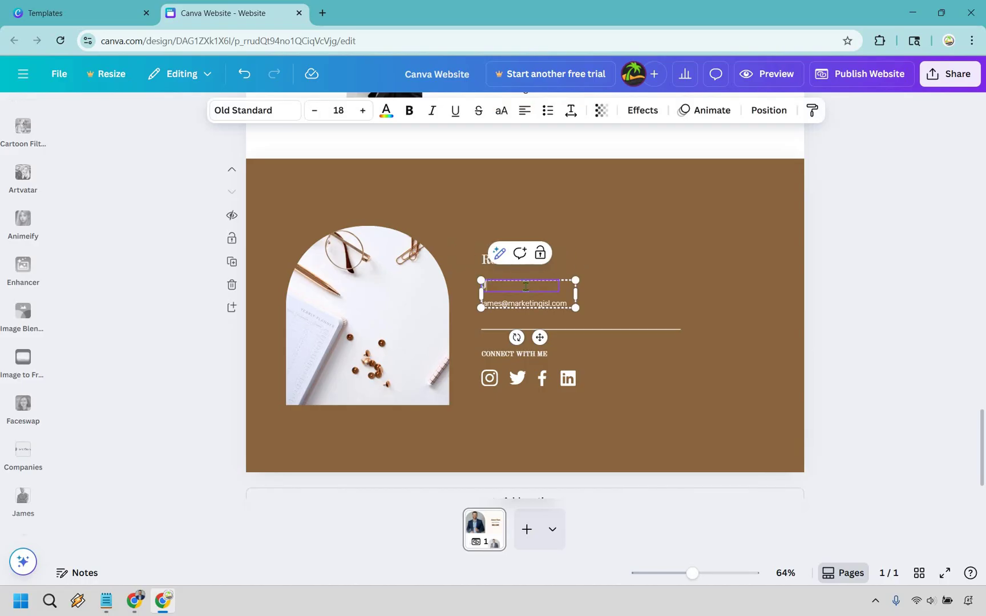
{"action": "key", "text": "Escape"}
{"action": "key", "text": "Escape"}
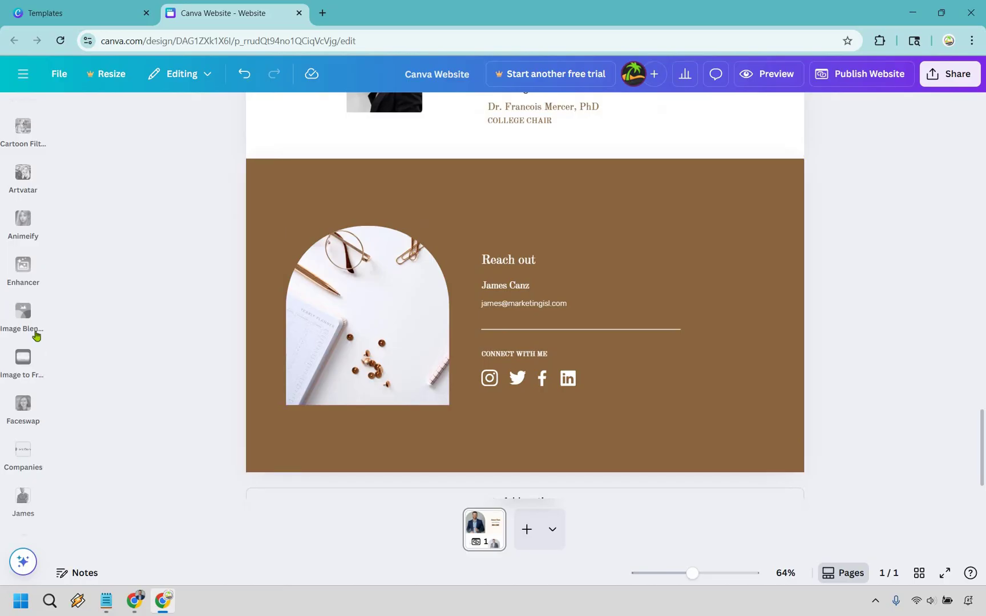
- Put the blue-sweater portrait from the uploaded photo folder into the footer's arched frame
{"action": "scroll", "coordinate": [35, 331], "scroll_direction": "up", "scroll_amount": 5}
{"action": "scroll", "coordinate": [23, 319], "scroll_direction": "up", "scroll_amount": 3}
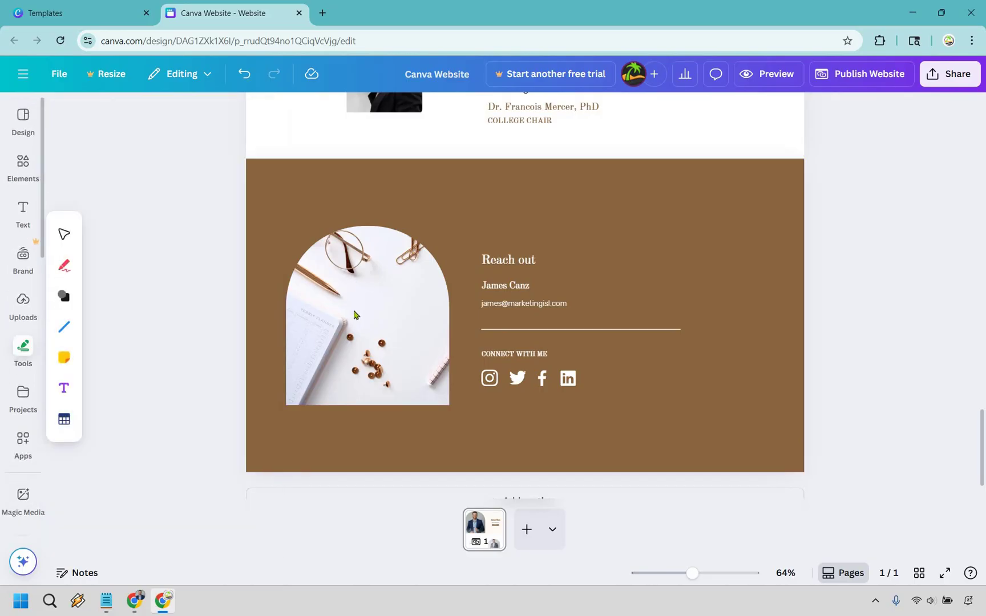
{"action": "left_click", "coordinate": [28, 313]}
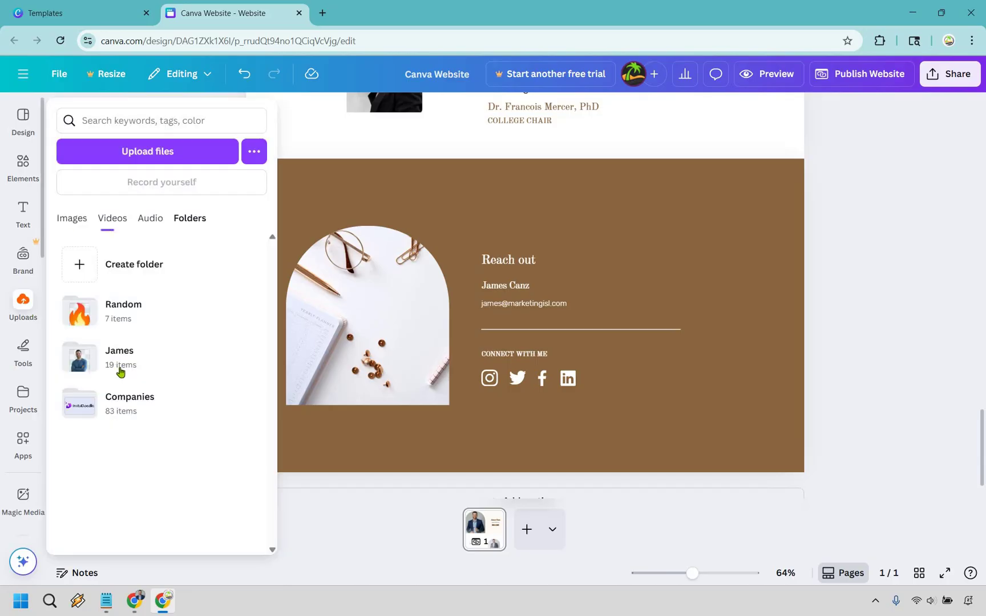
{"action": "left_click", "coordinate": [183, 328]}
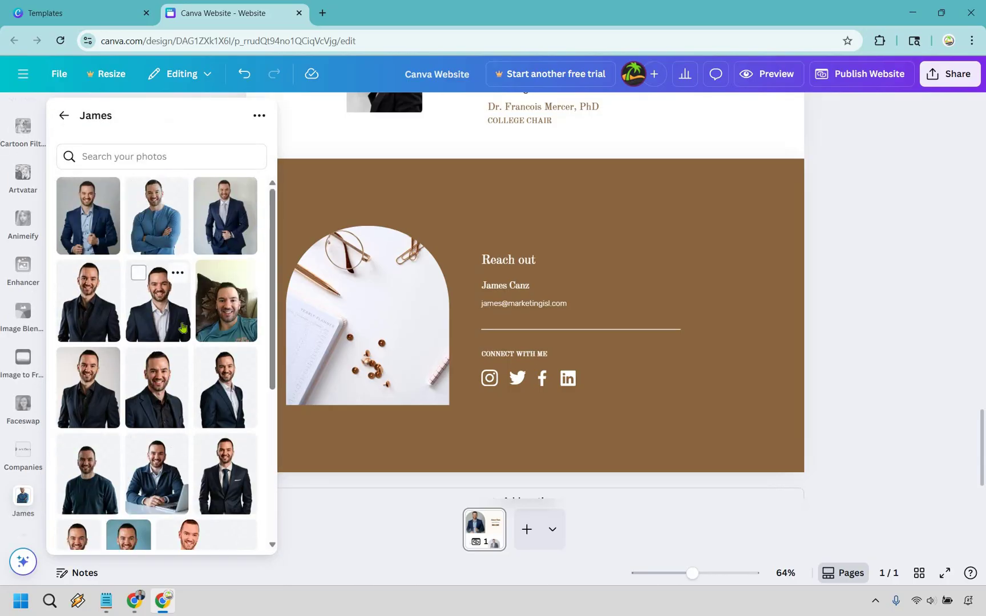
{"action": "left_click", "coordinate": [157, 216]}
{"action": "left_click_drag", "start_coordinate": [589, 364], "coordinate": [888, 307]}
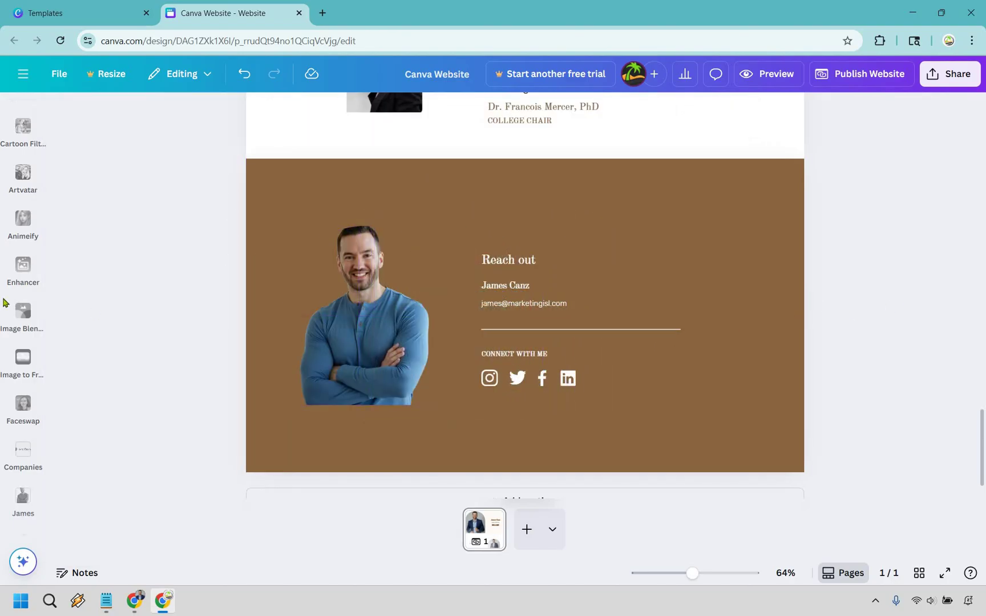
- Replace the footer's arched-frame photo with the dark-suit portrait
{"action": "scroll", "coordinate": [11, 319], "scroll_direction": "up", "scroll_amount": 5}
{"action": "left_click", "coordinate": [24, 317]}
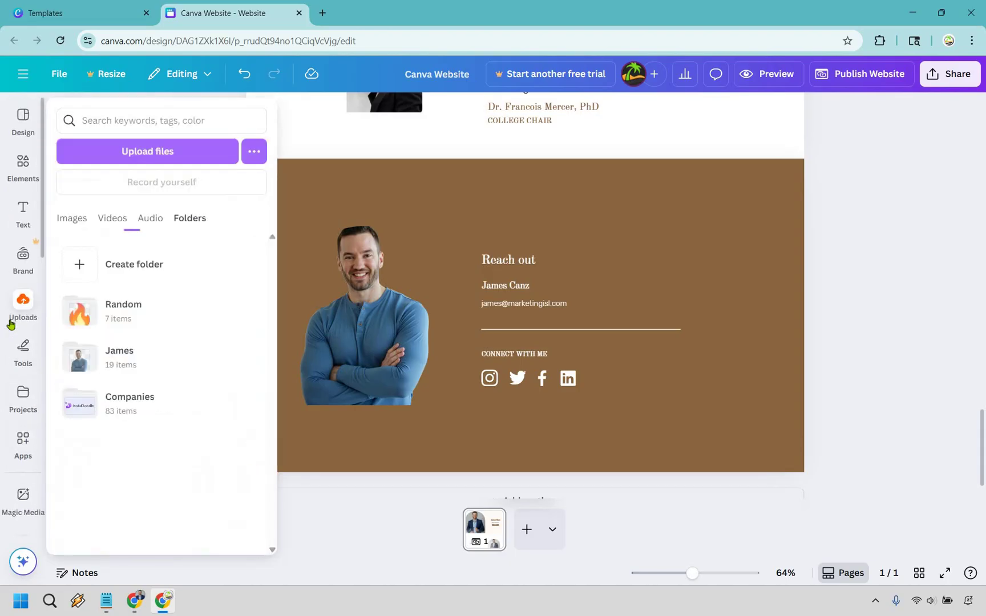
{"action": "left_click", "coordinate": [122, 357]}
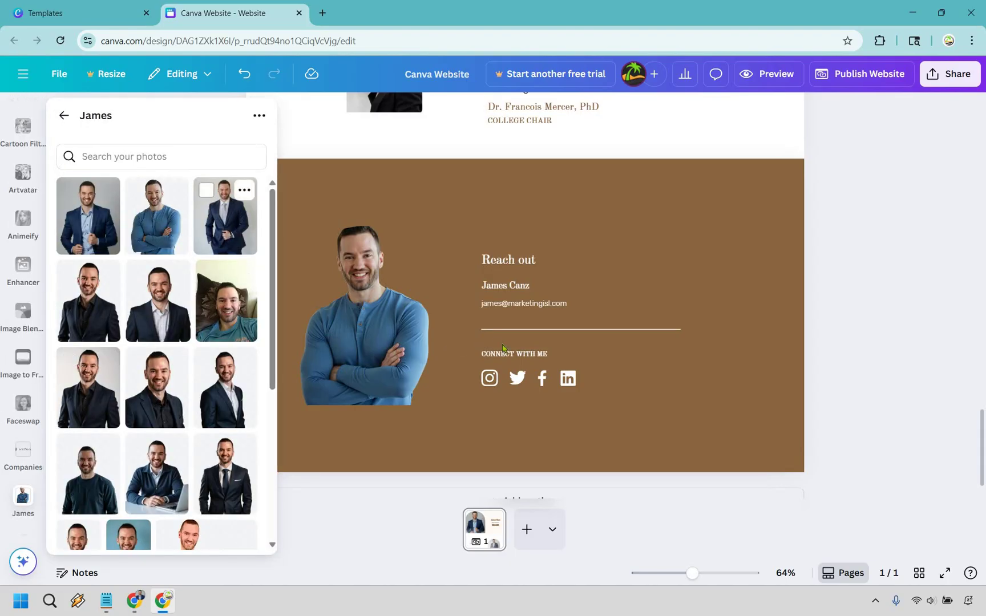
{"action": "left_click", "coordinate": [88, 388]}
{"action": "left_click_drag", "start_coordinate": [525, 315], "coordinate": [367, 315]}
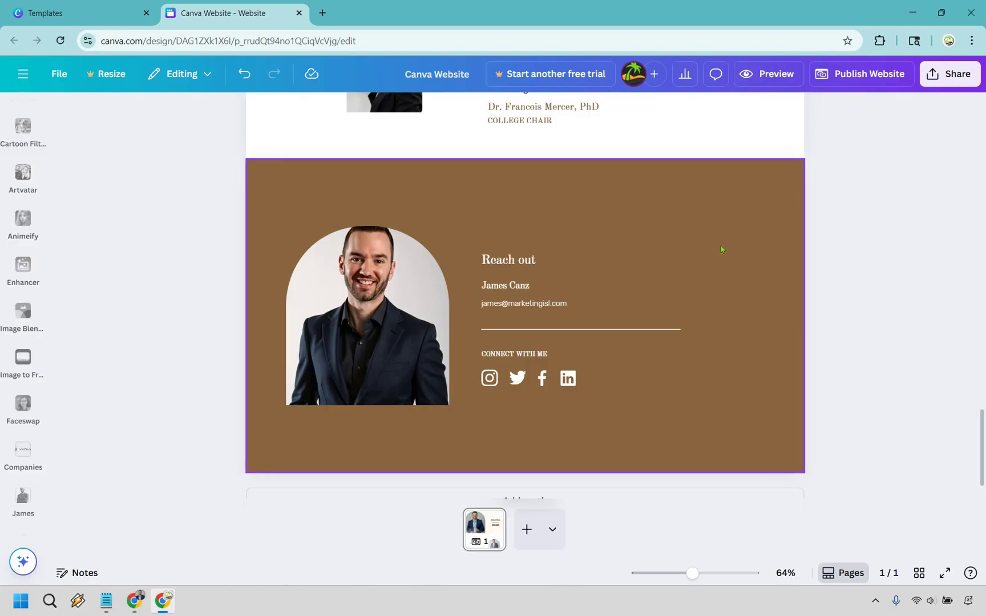
- Try several gradients, then apply the purple-to-green gradient to the Reach out footer background
{"action": "left_click", "coordinate": [598, 188]}
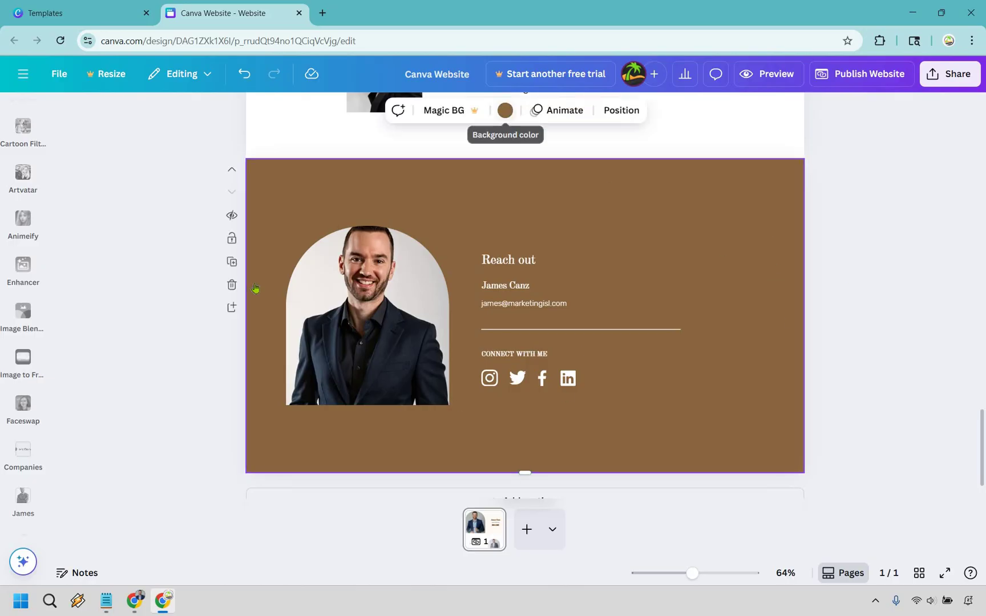
{"action": "left_click", "coordinate": [506, 111]}
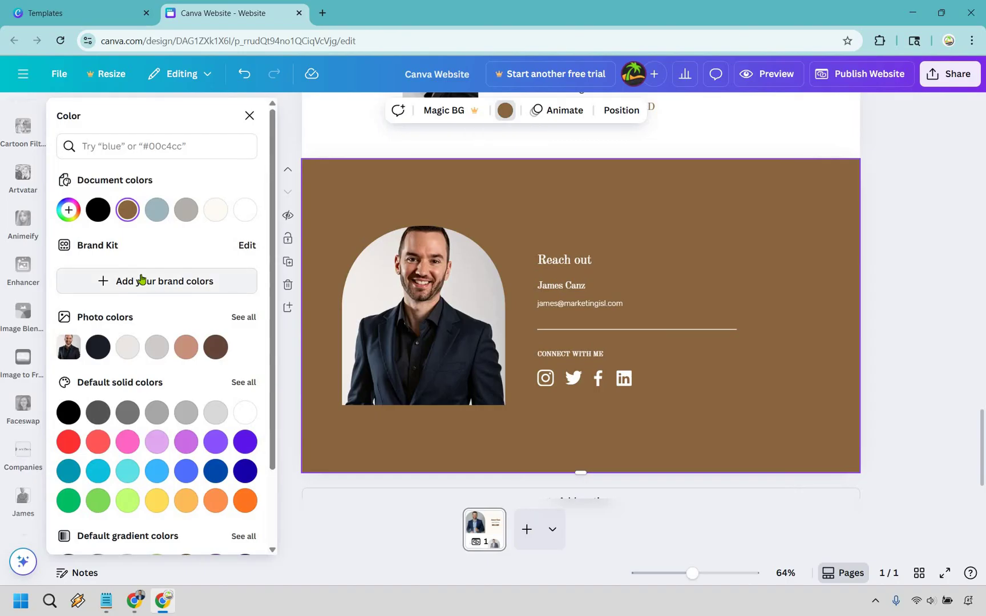
{"action": "scroll", "coordinate": [142, 279], "scroll_direction": "down", "scroll_amount": 3}
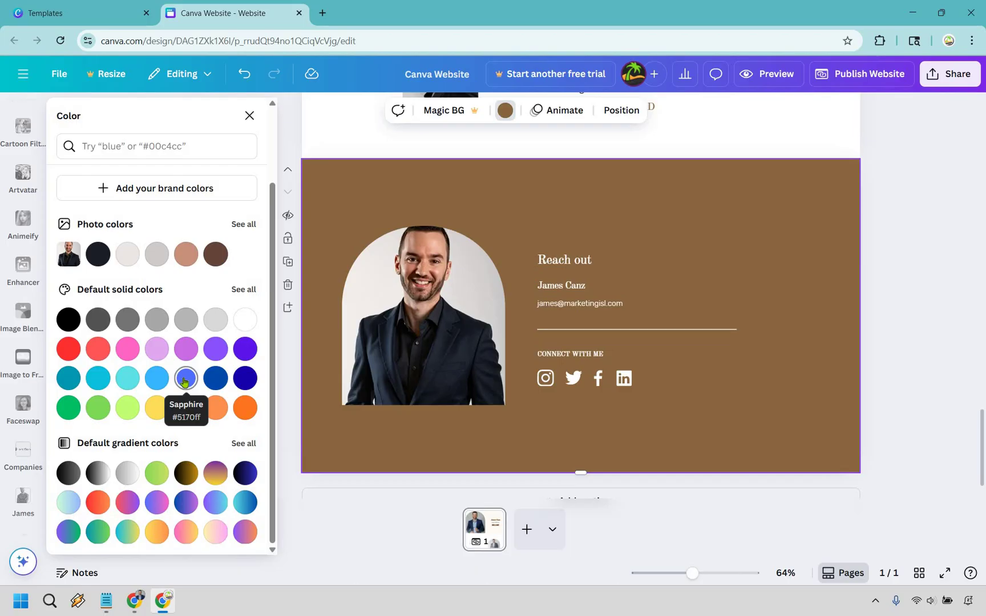
{"action": "left_click", "coordinate": [192, 471]}
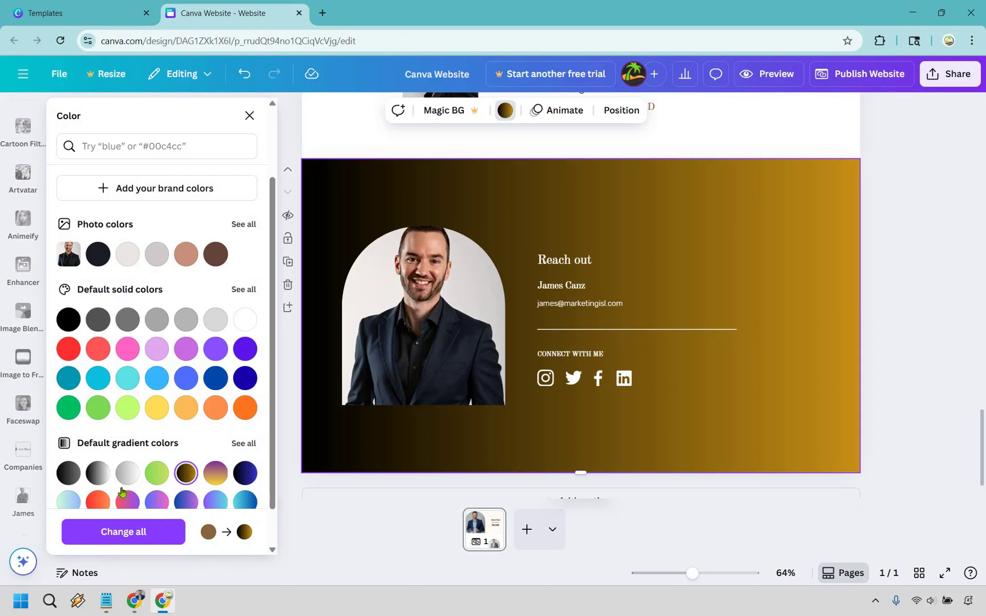
{"action": "scroll", "coordinate": [117, 491], "scroll_direction": "down", "scroll_amount": 1}
{"action": "left_click", "coordinate": [98, 485]}
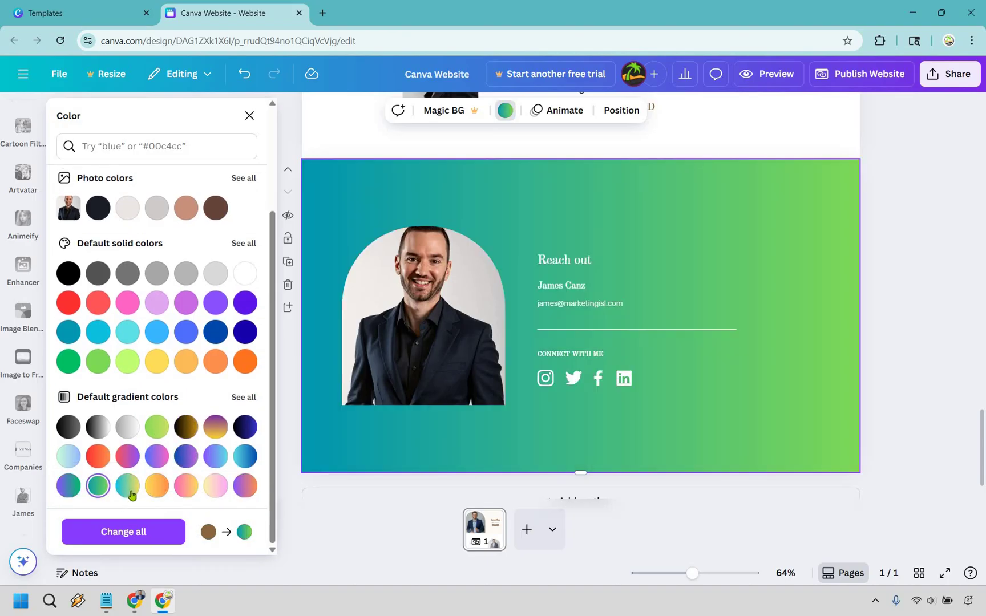
{"action": "left_click", "coordinate": [131, 492]}
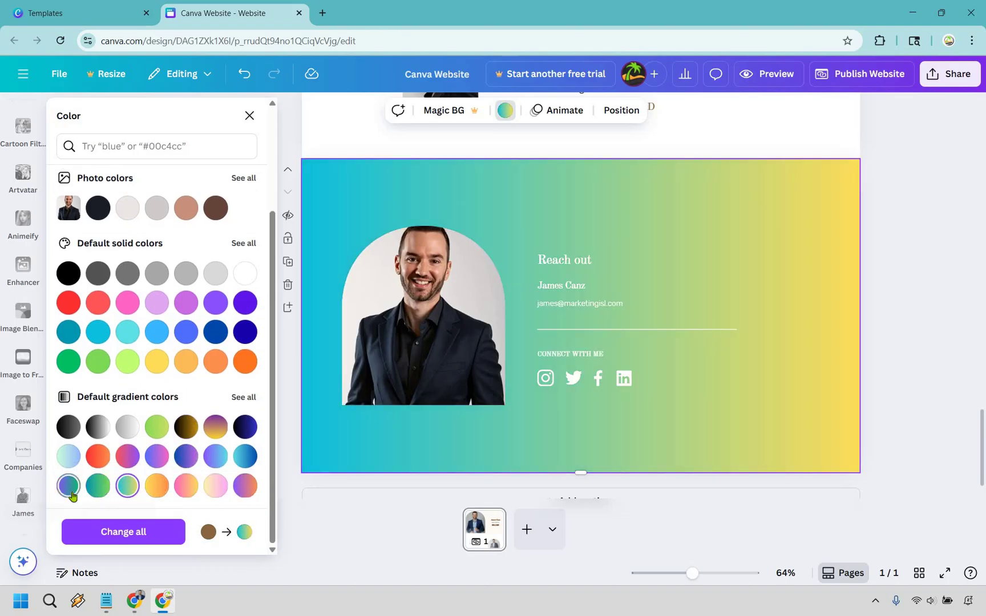
{"action": "left_click", "coordinate": [69, 485]}
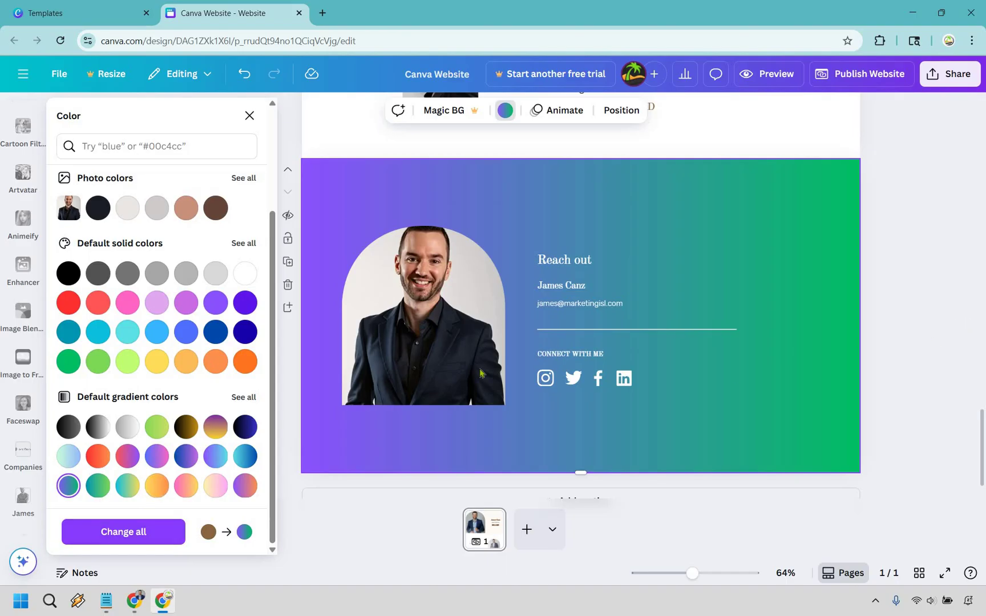
{"action": "key", "text": "Escape"}
- Ungroup the social icons, delete Twitter and LinkedIn, and move Facebook beside Instagram
{"action": "left_click", "coordinate": [494, 379]}
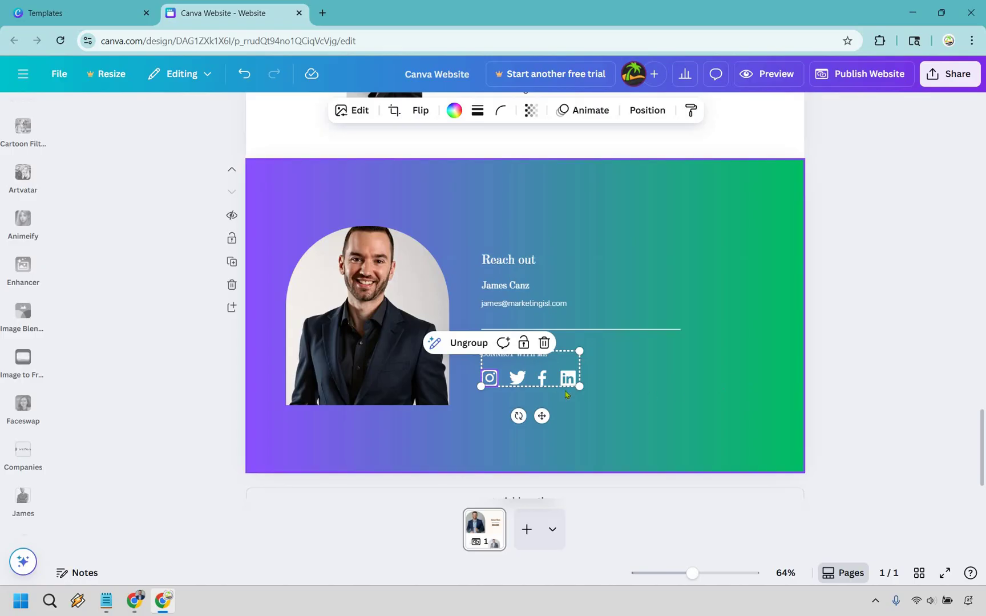
{"action": "left_click", "coordinate": [455, 348]}
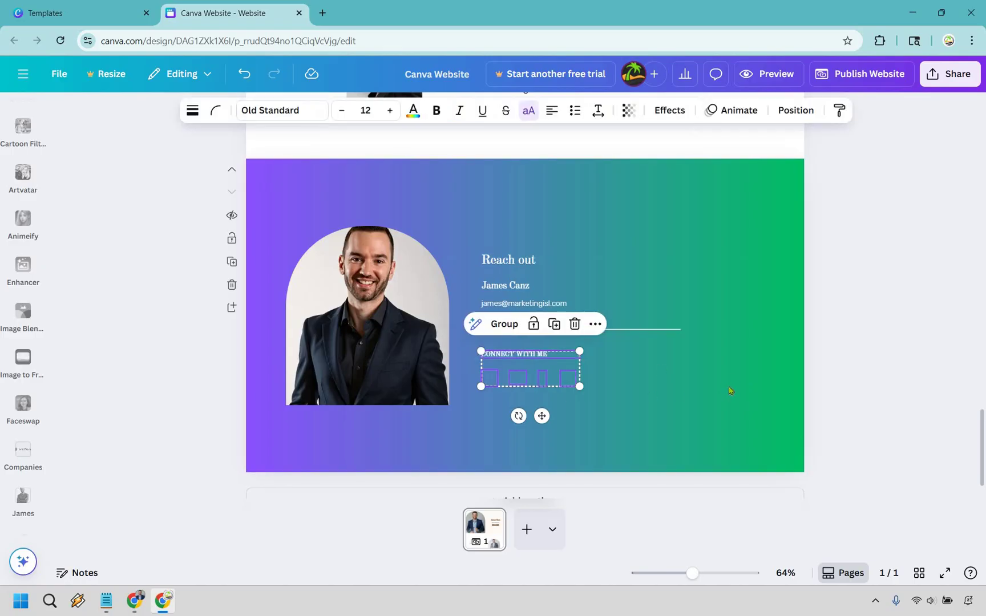
{"action": "left_click", "coordinate": [584, 386]}
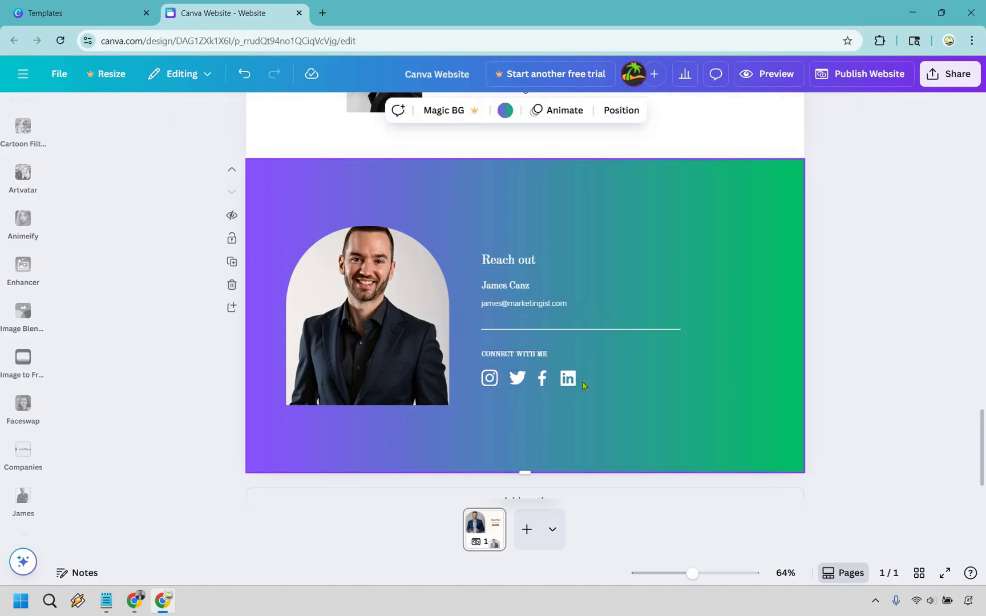
{"action": "left_click", "coordinate": [521, 378]}
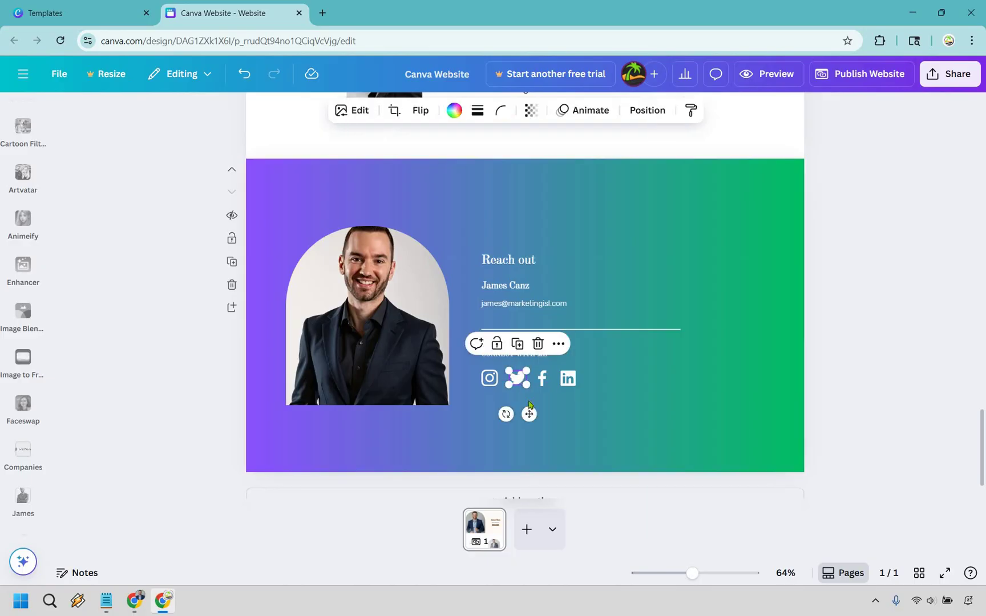
{"action": "key", "text": "Delete"}
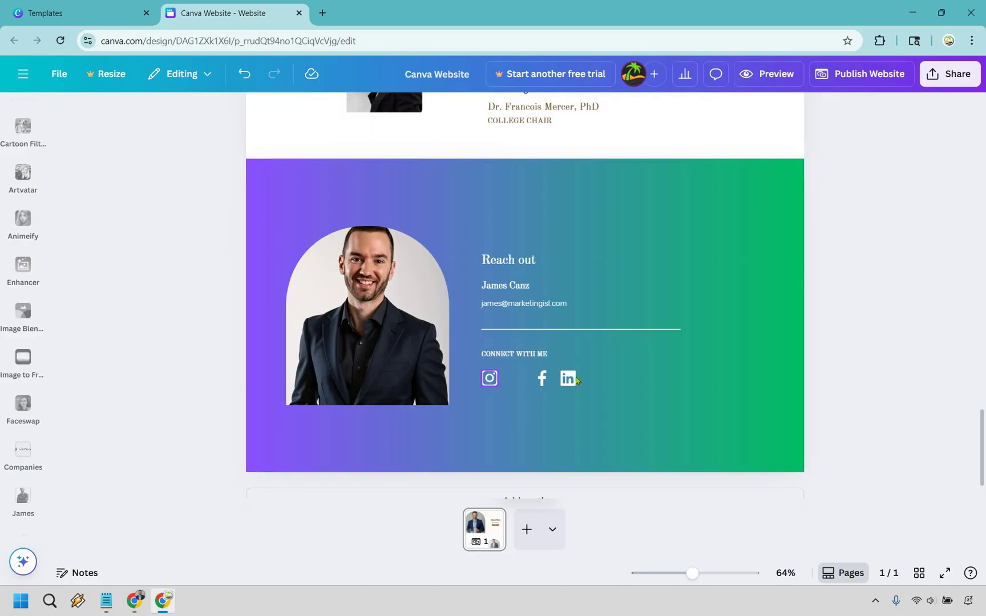
{"action": "key", "text": "Delete"}
{"action": "left_click_drag", "start_coordinate": [541, 381], "coordinate": [532, 382]}
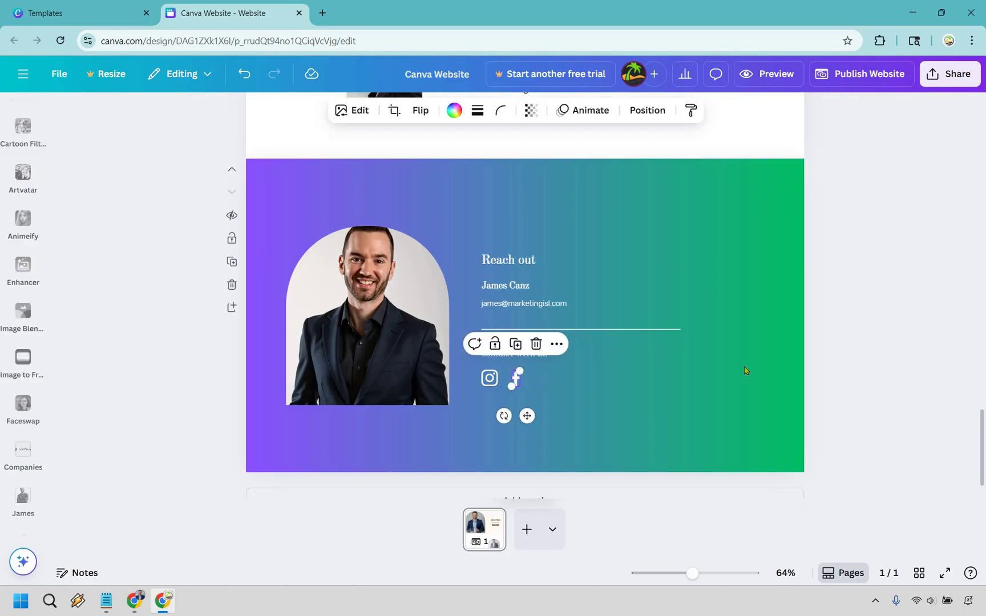
{"action": "left_click", "coordinate": [611, 369]}
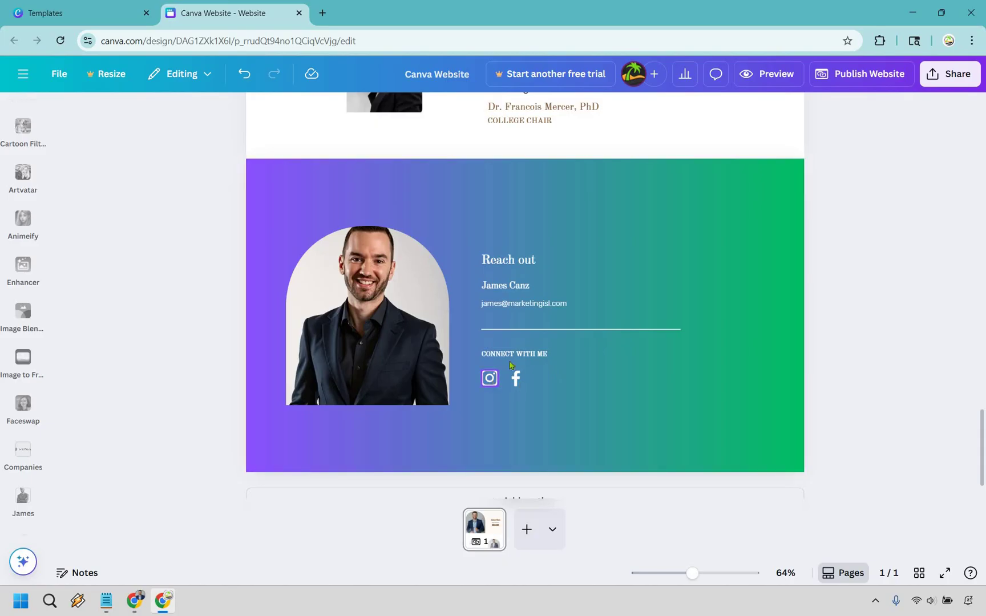
{"action": "left_click", "coordinate": [490, 378]}
{"action": "left_click", "coordinate": [530, 342]}
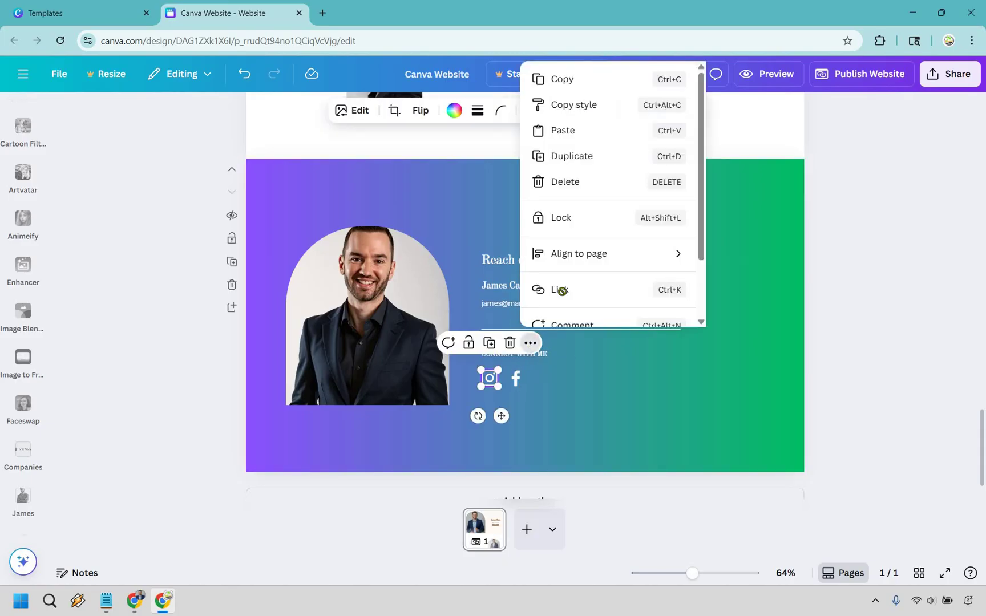
{"action": "left_click", "coordinate": [561, 290]}
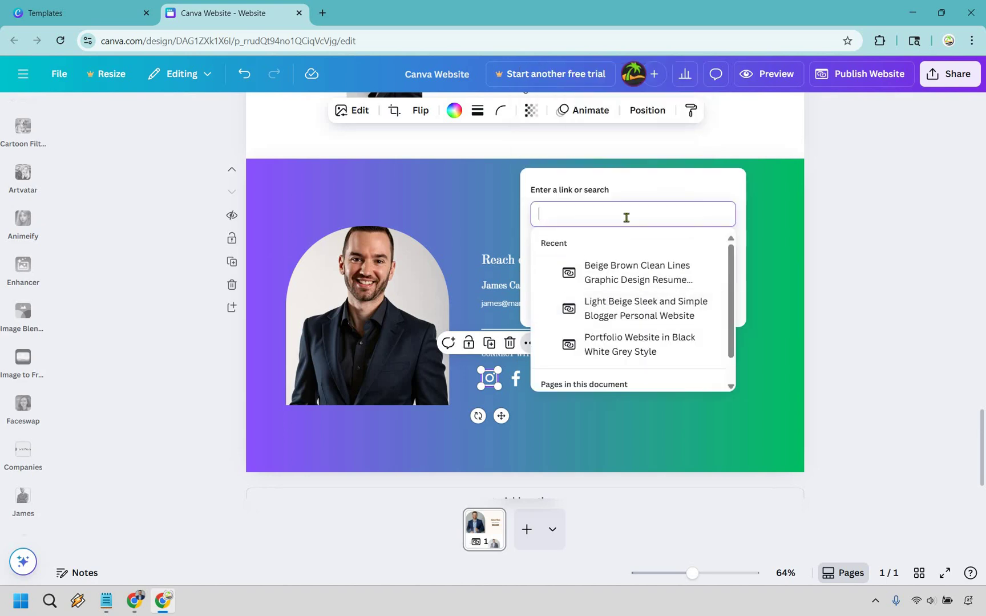
{"action": "type", "text": "https:"}
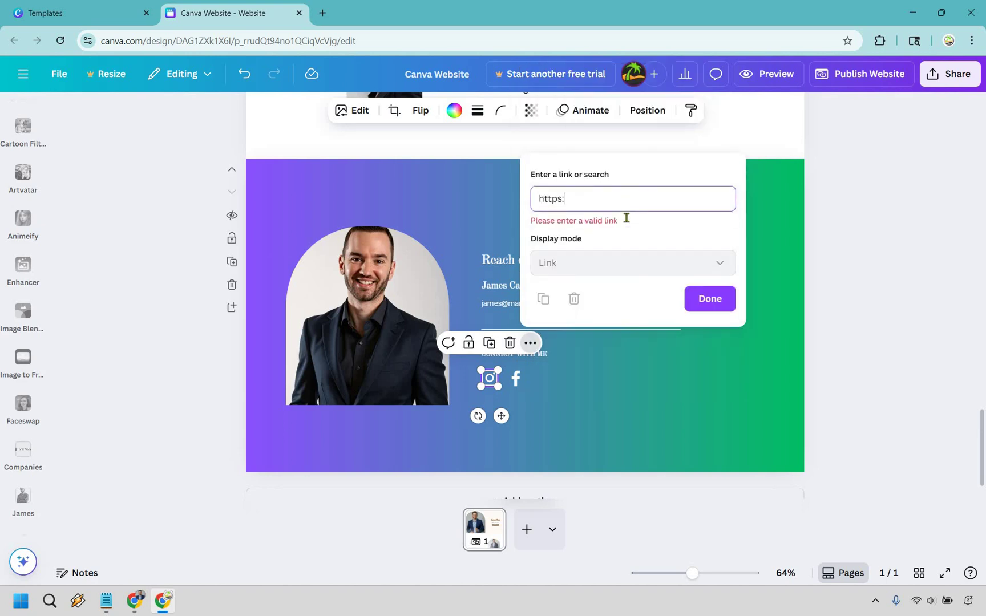
{"action": "type", "text": "//www.in"}
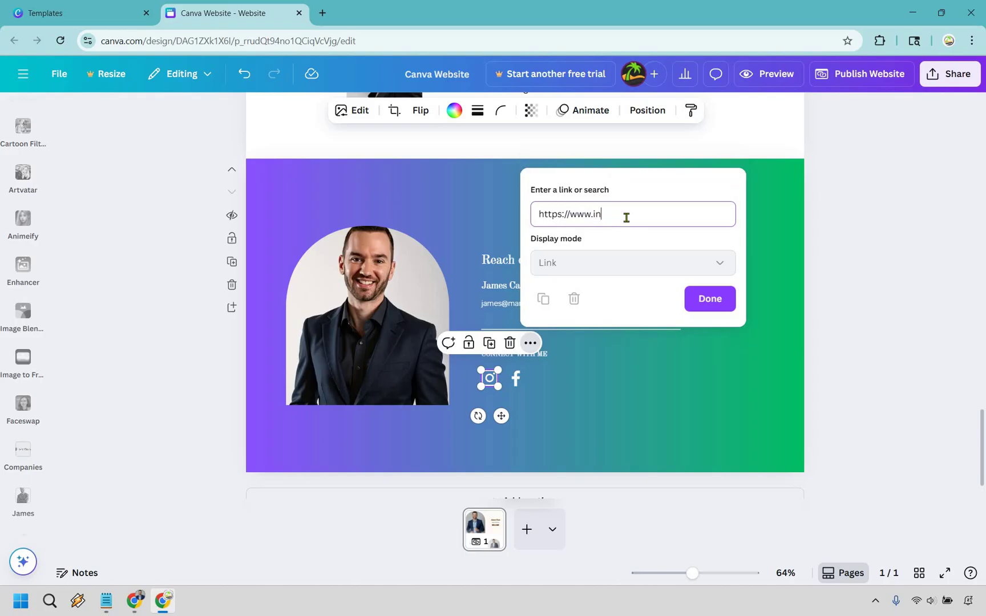
{"action": "type", "text": "stagram.com/"}
{"action": "key", "text": "Return"}
{"action": "key", "text": "Escape"}
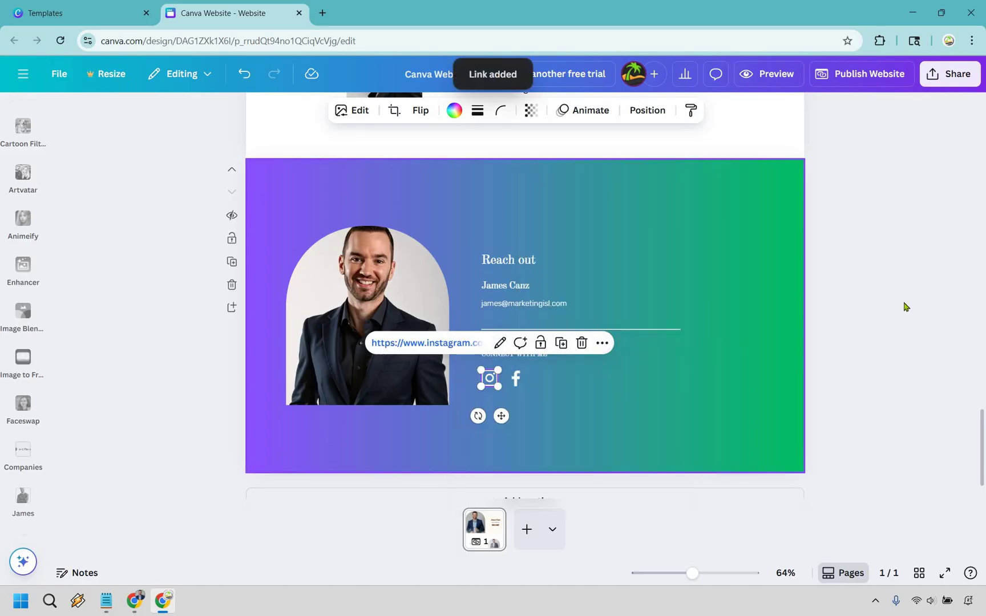
{"action": "scroll", "coordinate": [559, 356], "scroll_direction": "up", "scroll_amount": 2}
{"action": "key", "text": "Escape"}
{"action": "scroll", "coordinate": [515, 354], "scroll_direction": "down", "scroll_amount": 2}
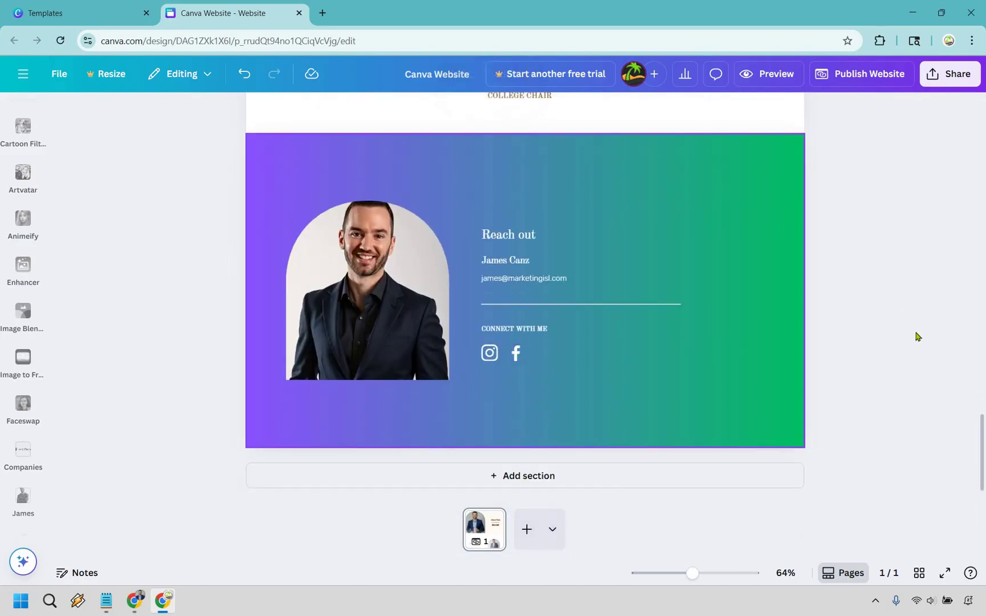
{"action": "scroll", "coordinate": [922, 350], "scroll_direction": "up", "scroll_amount": 10}
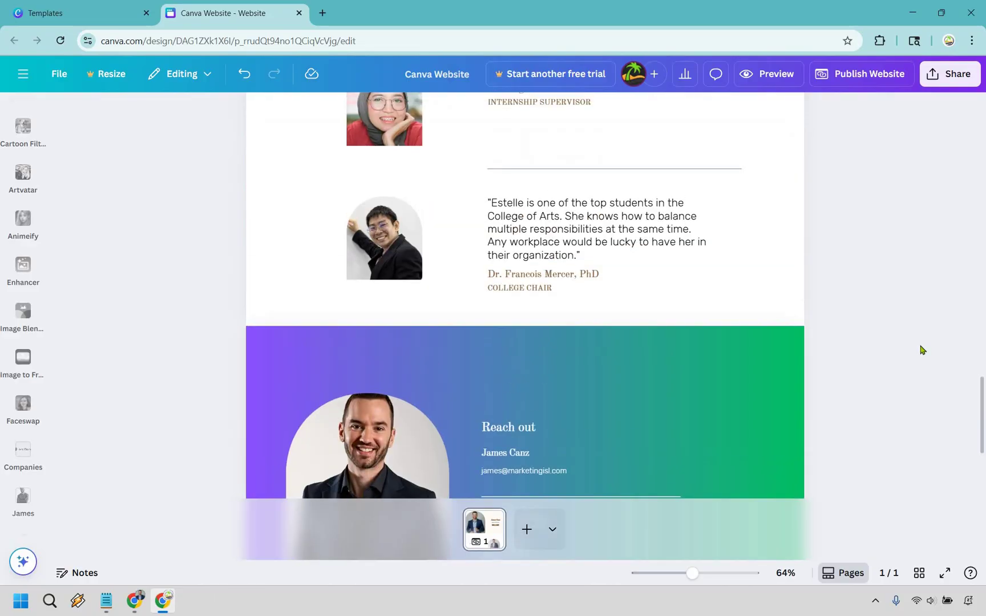
{"action": "scroll", "coordinate": [920, 348], "scroll_direction": "up", "scroll_amount": 8}
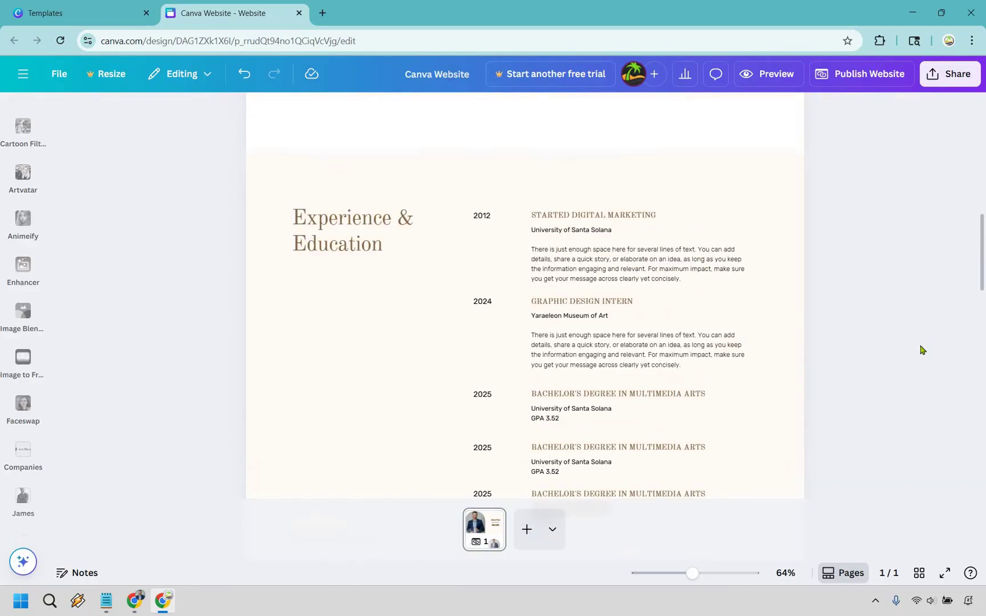
{"action": "scroll", "coordinate": [919, 348], "scroll_direction": "down", "scroll_amount": 15}
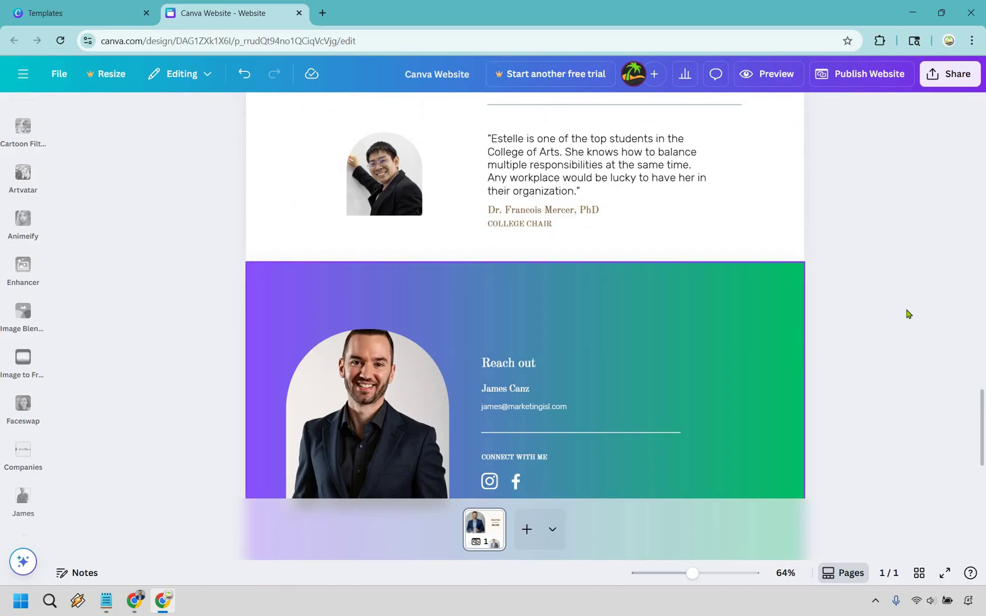
{"action": "scroll", "coordinate": [908, 314], "scroll_direction": "up", "scroll_amount": 12}
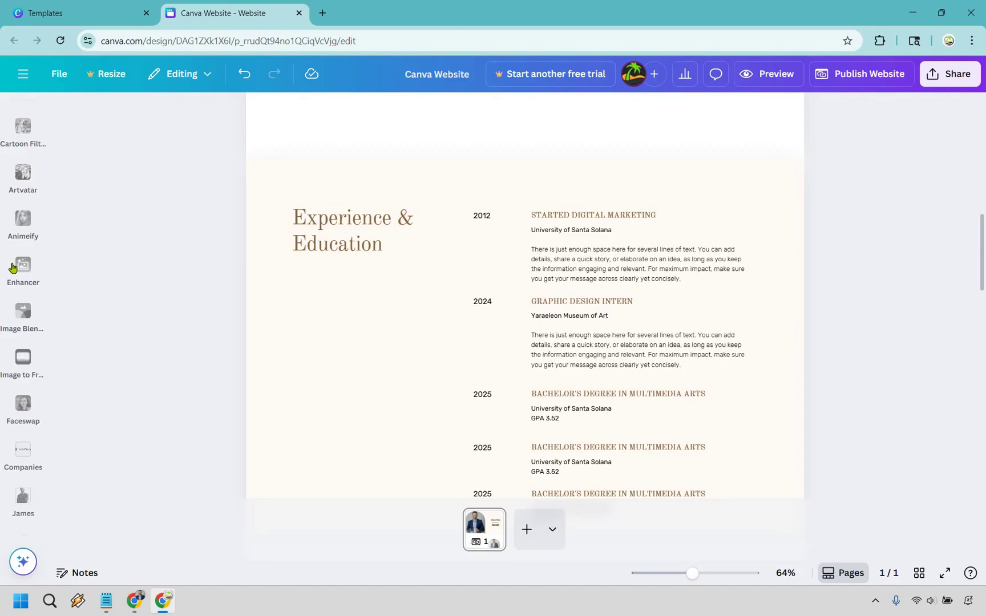
{"action": "scroll", "coordinate": [17, 268], "scroll_direction": "up", "scroll_amount": 5}
{"action": "scroll", "coordinate": [376, 307], "scroll_direction": "up", "scroll_amount": 6}
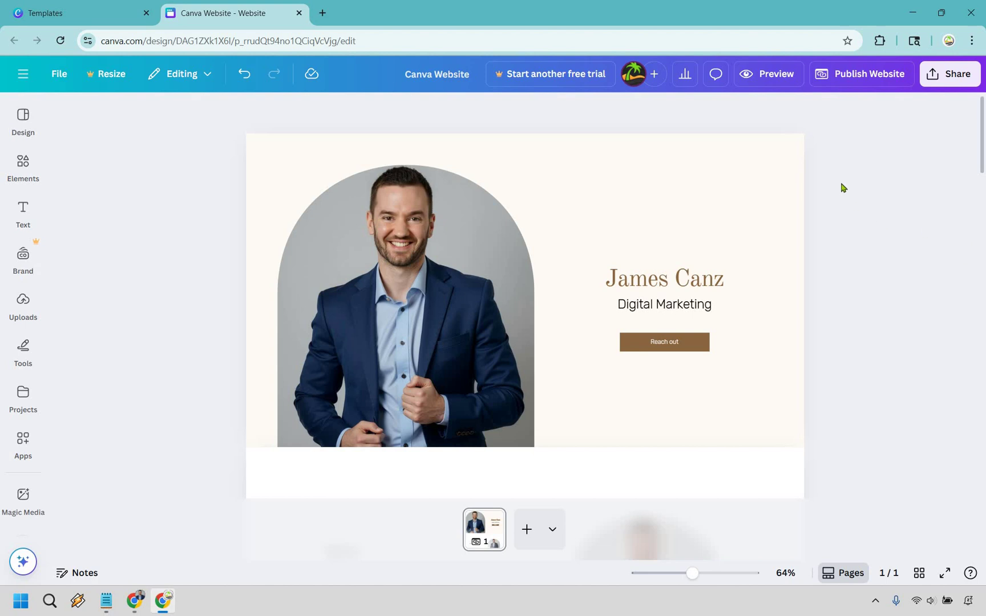
- Preview the site through all sections and check that Reach out jumps to the gradient footer
{"action": "left_click", "coordinate": [779, 83]}
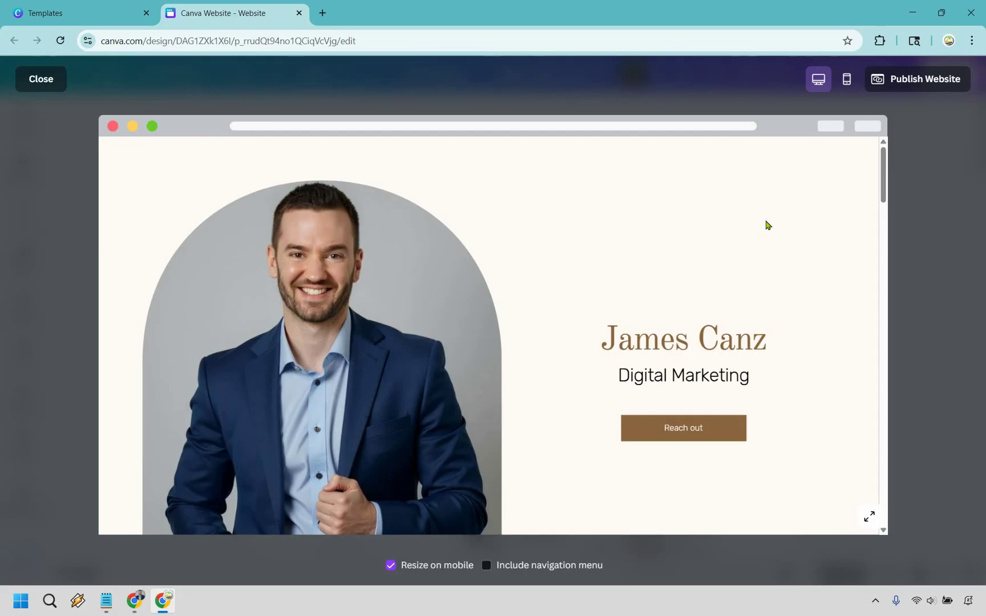
{"action": "scroll", "coordinate": [424, 509], "scroll_direction": "down", "scroll_amount": 2}
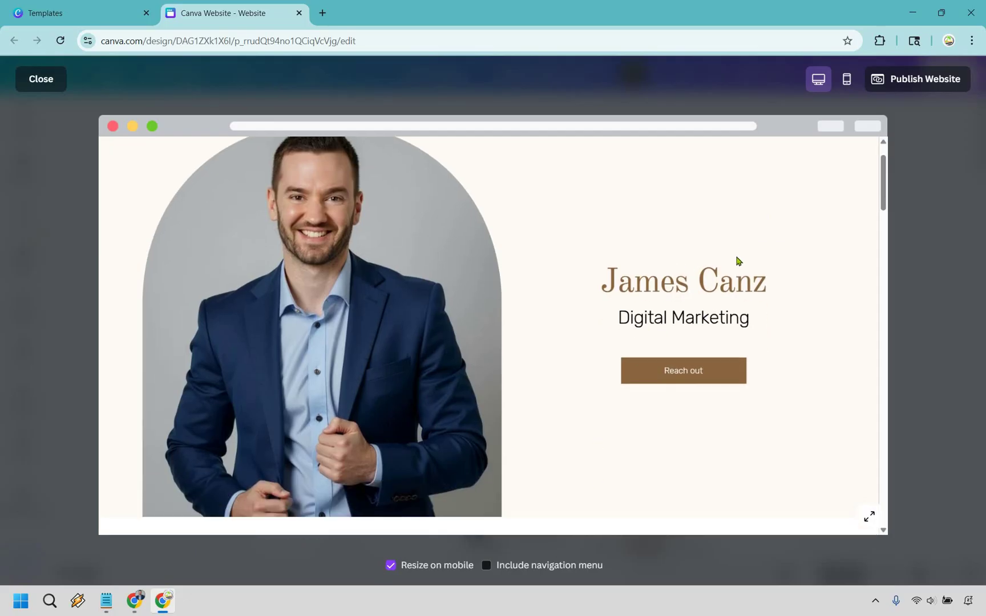
{"action": "scroll", "coordinate": [699, 249], "scroll_direction": "down", "scroll_amount": 8}
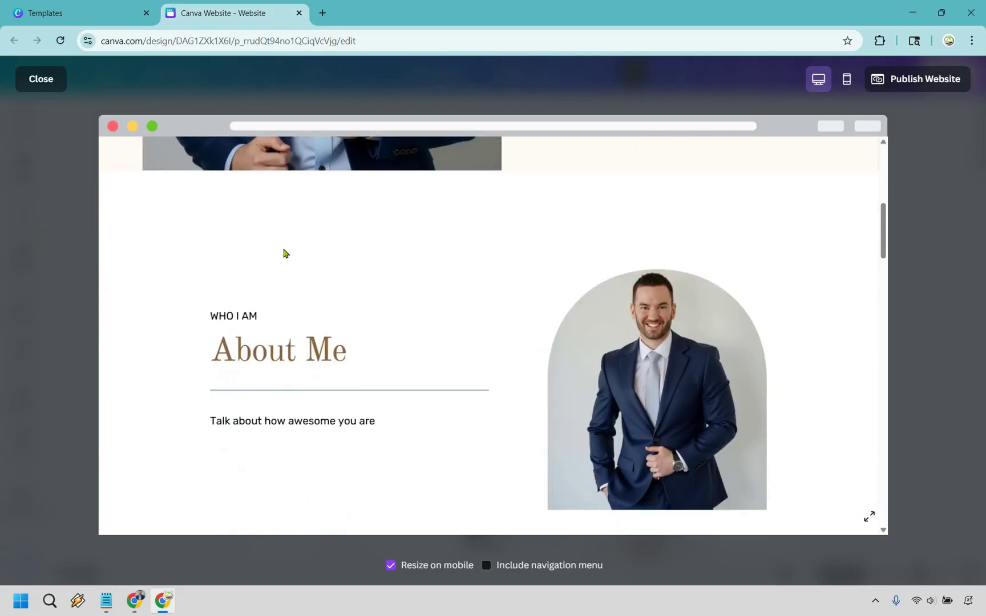
{"action": "scroll", "coordinate": [433, 257], "scroll_direction": "down", "scroll_amount": 5}
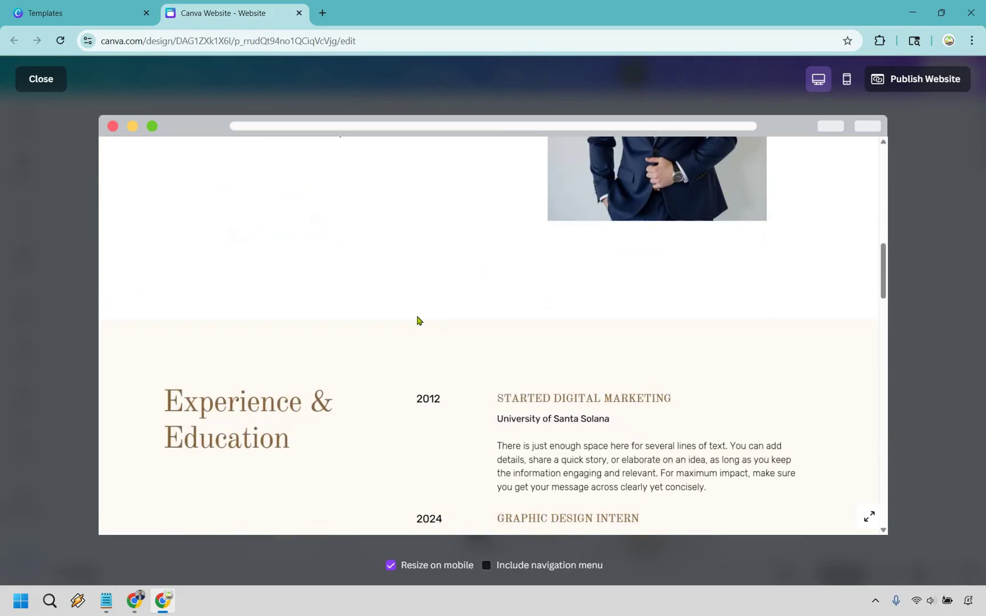
{"action": "scroll", "coordinate": [536, 255], "scroll_direction": "down", "scroll_amount": 4}
{"action": "scroll", "coordinate": [363, 320], "scroll_direction": "up", "scroll_amount": 1}
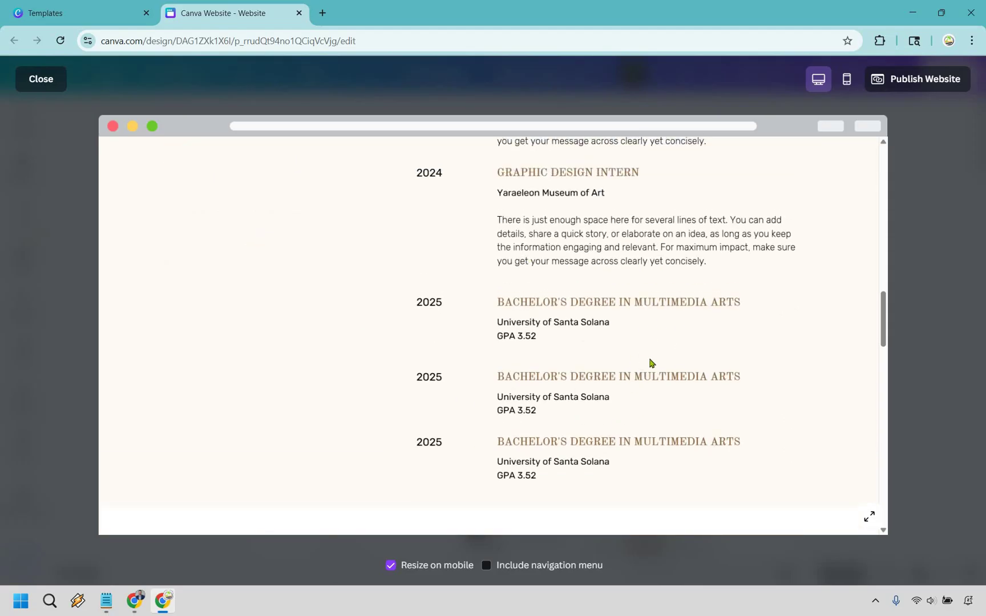
{"action": "scroll", "coordinate": [599, 255], "scroll_direction": "down", "scroll_amount": 8}
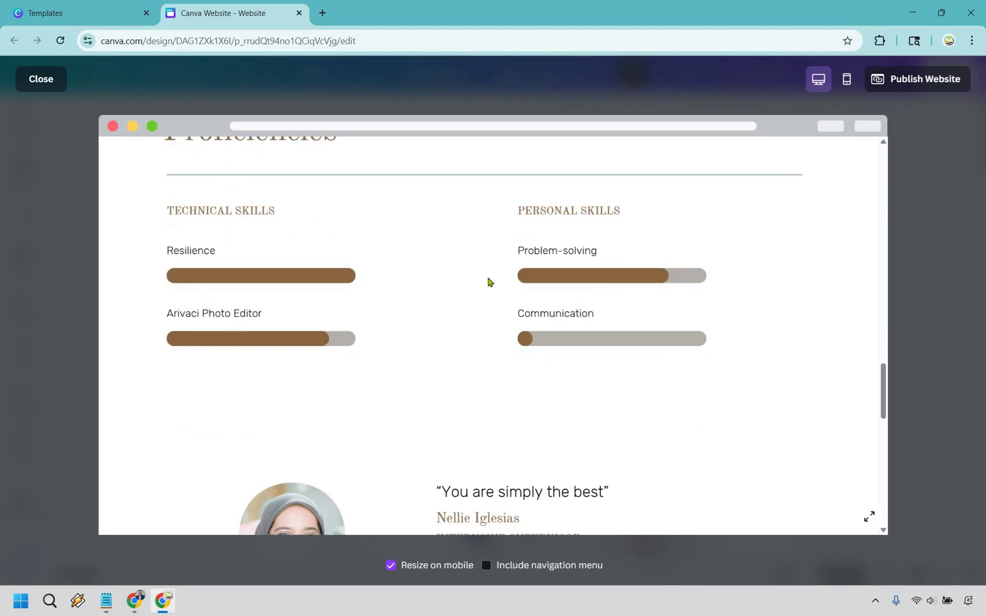
{"action": "scroll", "coordinate": [536, 315], "scroll_direction": "down", "scroll_amount": 4}
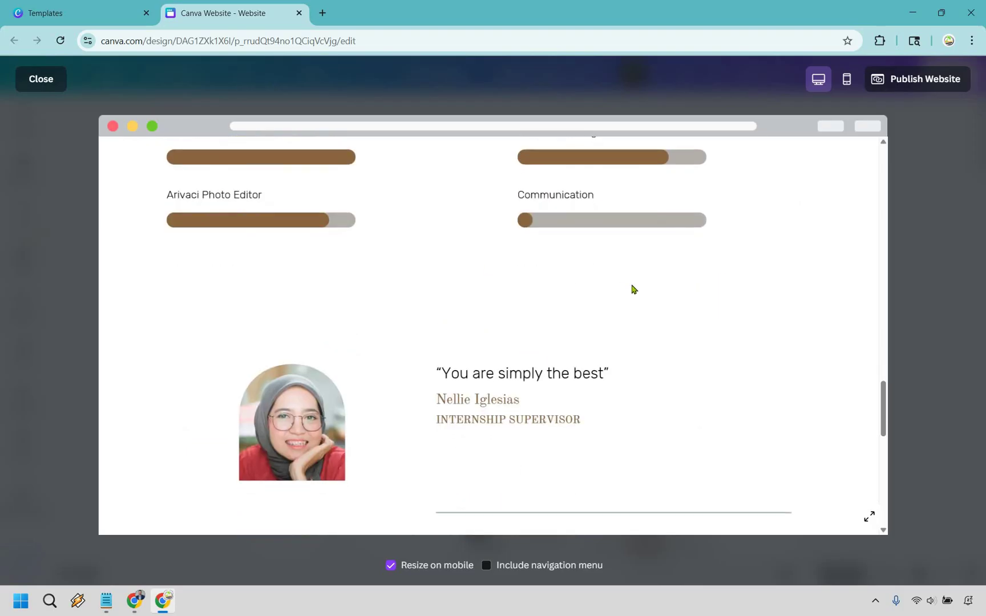
{"action": "scroll", "coordinate": [679, 269], "scroll_direction": "down", "scroll_amount": 6}
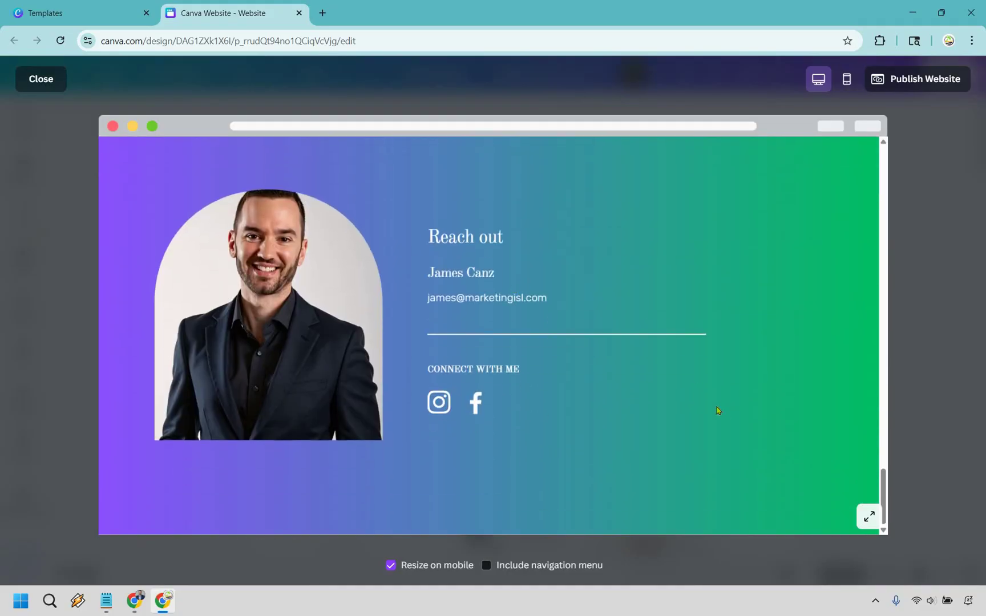
{"action": "scroll", "coordinate": [728, 416], "scroll_direction": "up", "scroll_amount": 15}
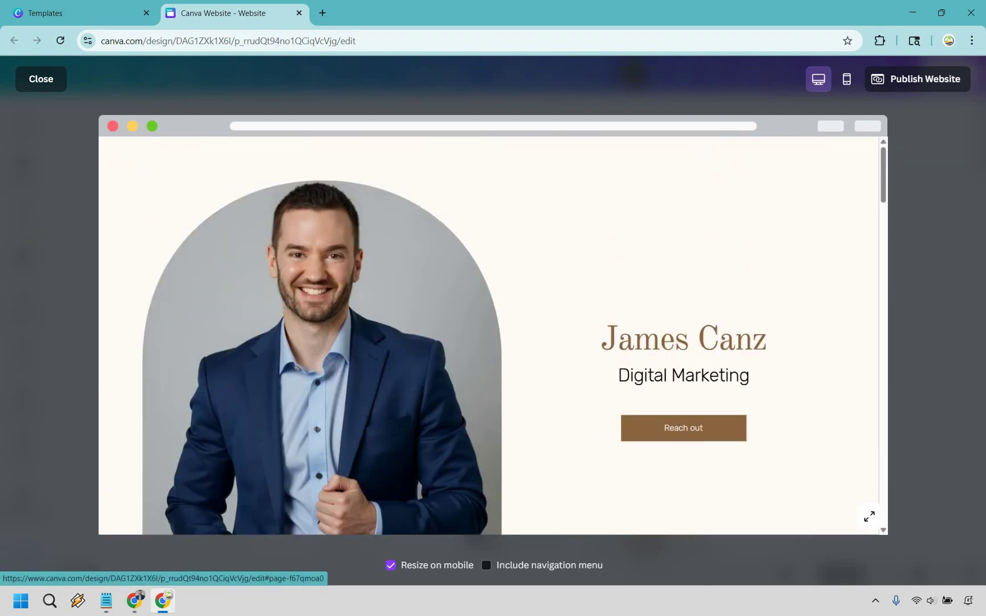
{"action": "left_click", "coordinate": [690, 435]}
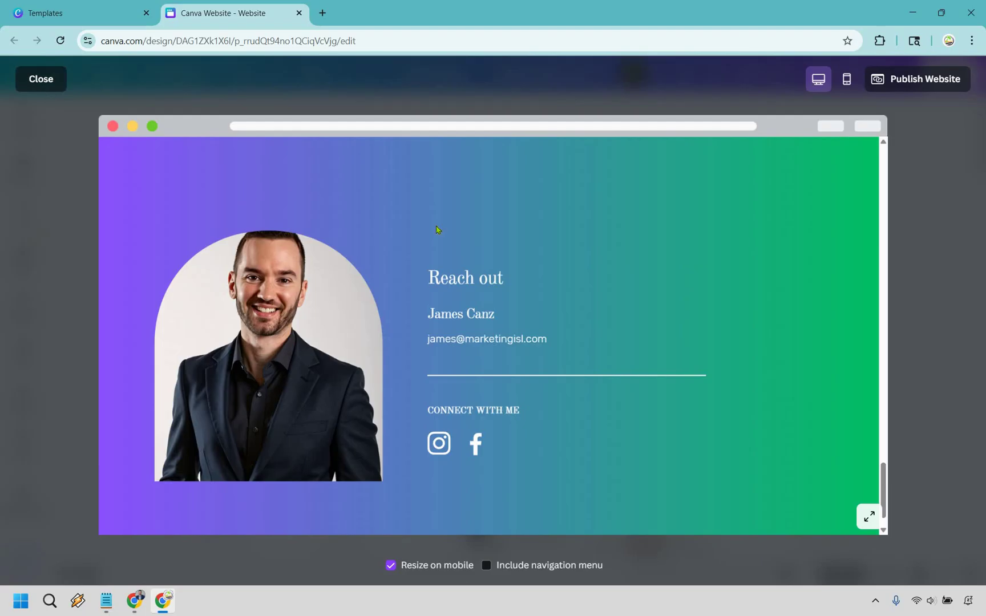
- Leave the preview and begin publishing the website
{"action": "key", "text": "Escape"}
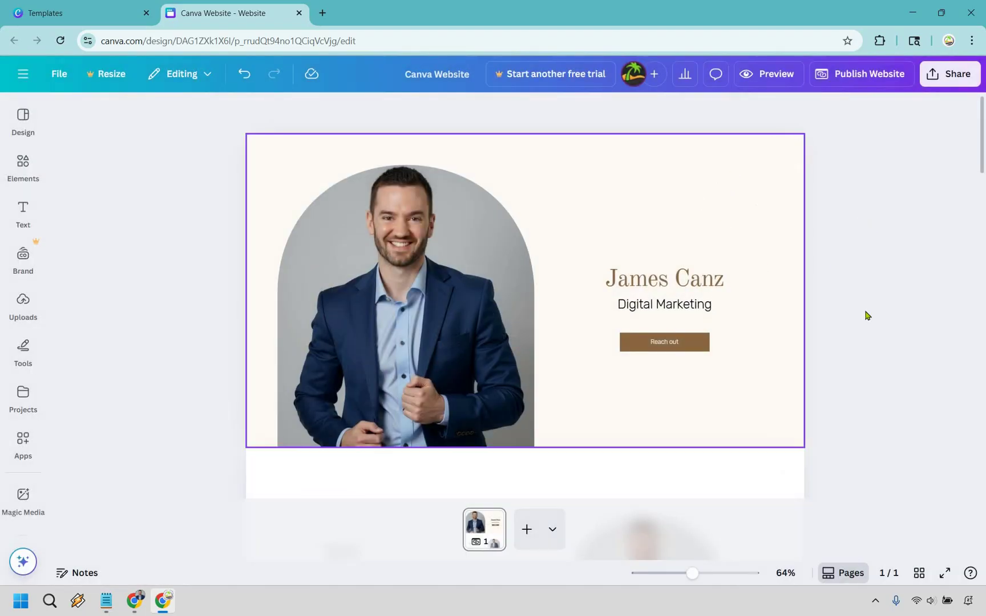
{"action": "scroll", "coordinate": [899, 370], "scroll_direction": "down", "scroll_amount": 15}
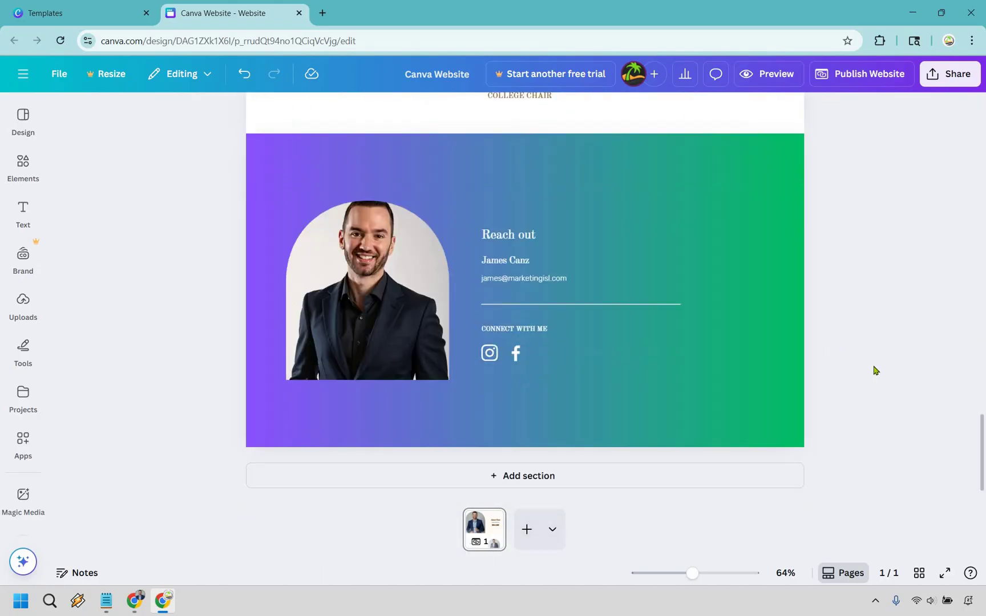
{"action": "scroll", "coordinate": [882, 375], "scroll_direction": "up", "scroll_amount": 15}
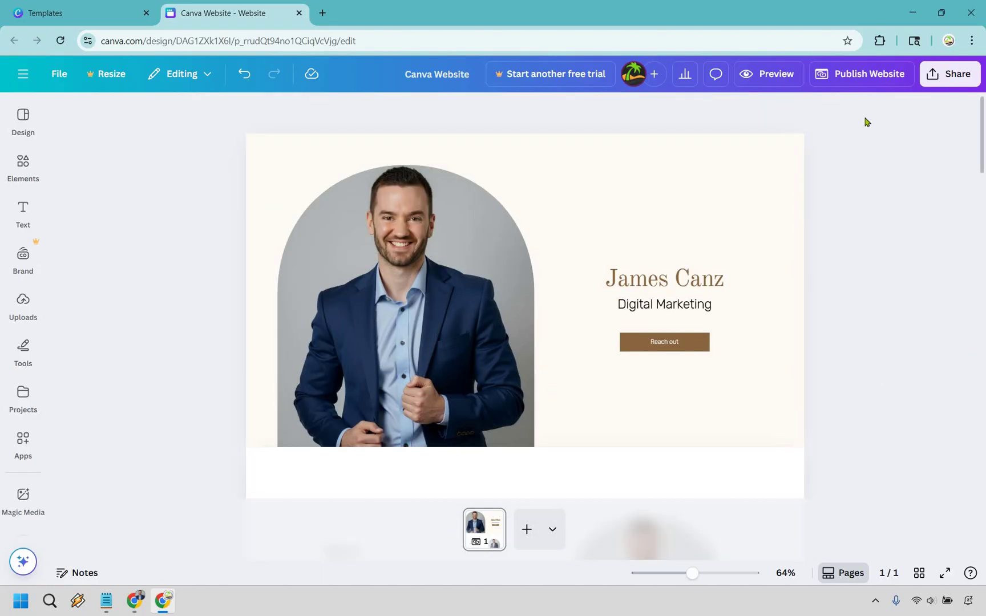
{"action": "left_click", "coordinate": [860, 80]}
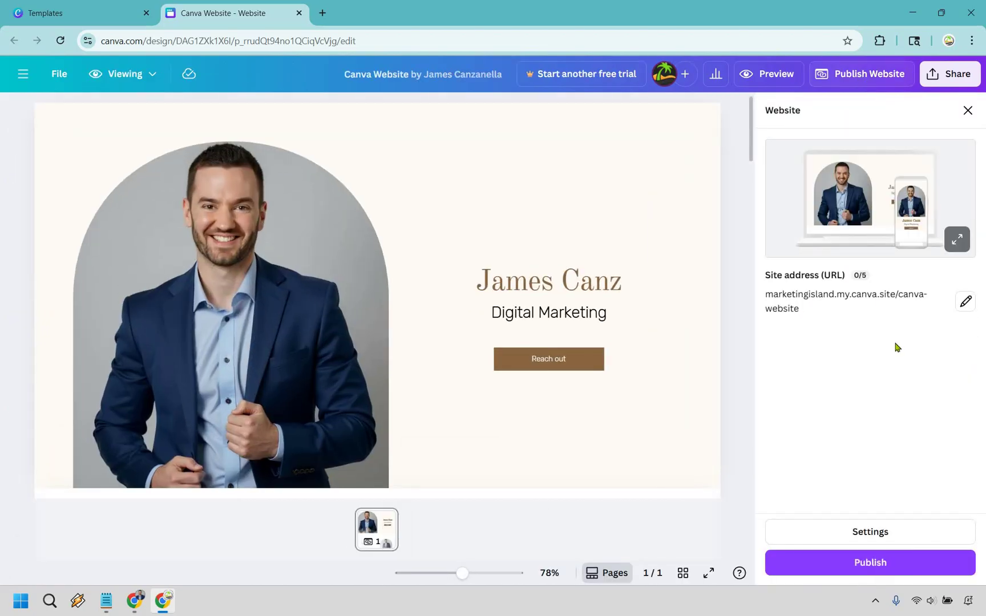
- Replace the canva-website address ending with the owner's surname and open Settings
{"action": "left_click", "coordinate": [956, 313]}
{"action": "triple_click", "coordinate": [940, 334]}
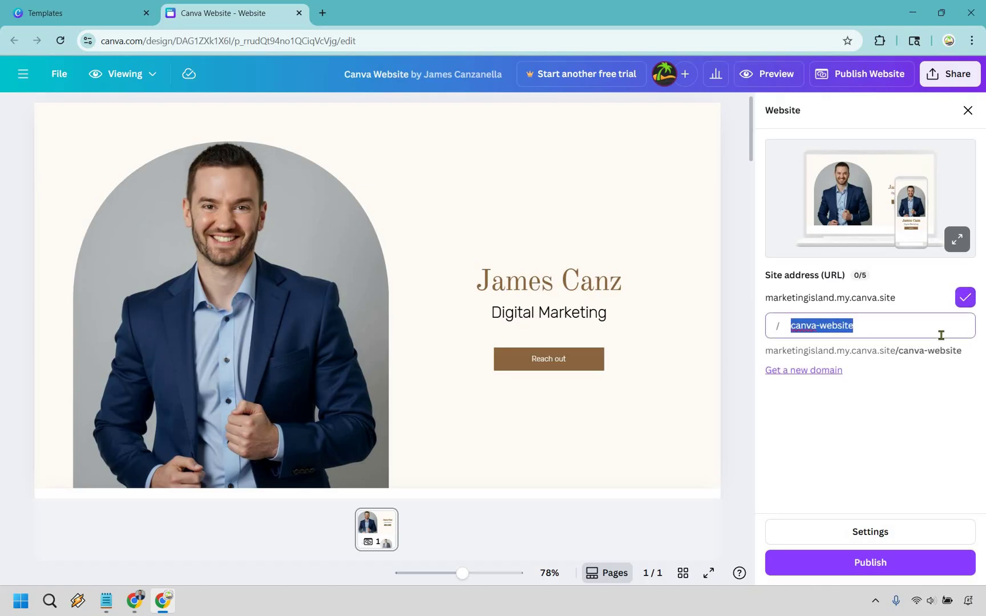
{"action": "type", "text": "canz"}
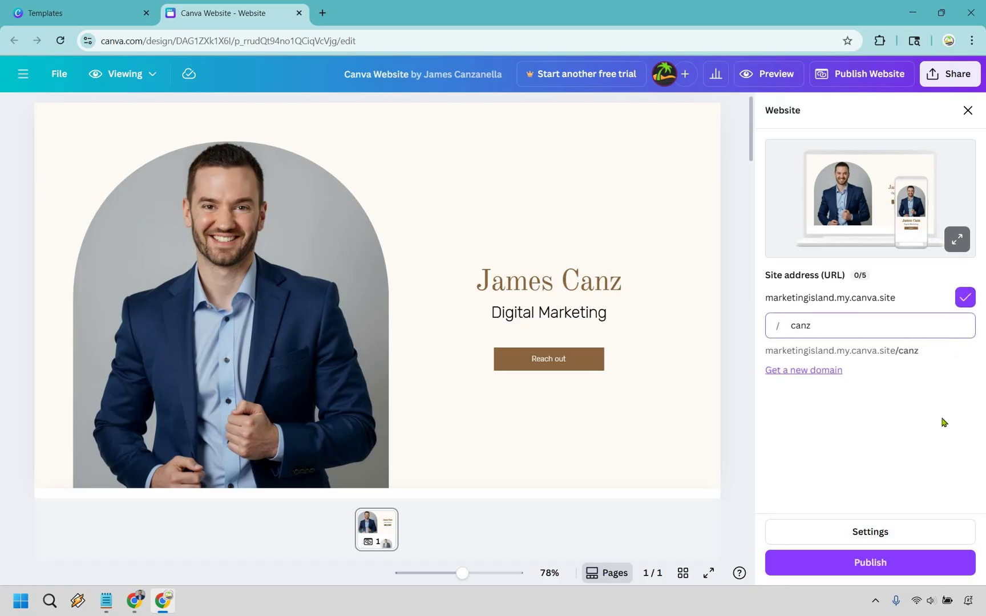
{"action": "left_click", "coordinate": [916, 533]}
- Turn on search engine visibility and give page 1 the owner's name as its title
{"action": "left_click", "coordinate": [915, 533]}
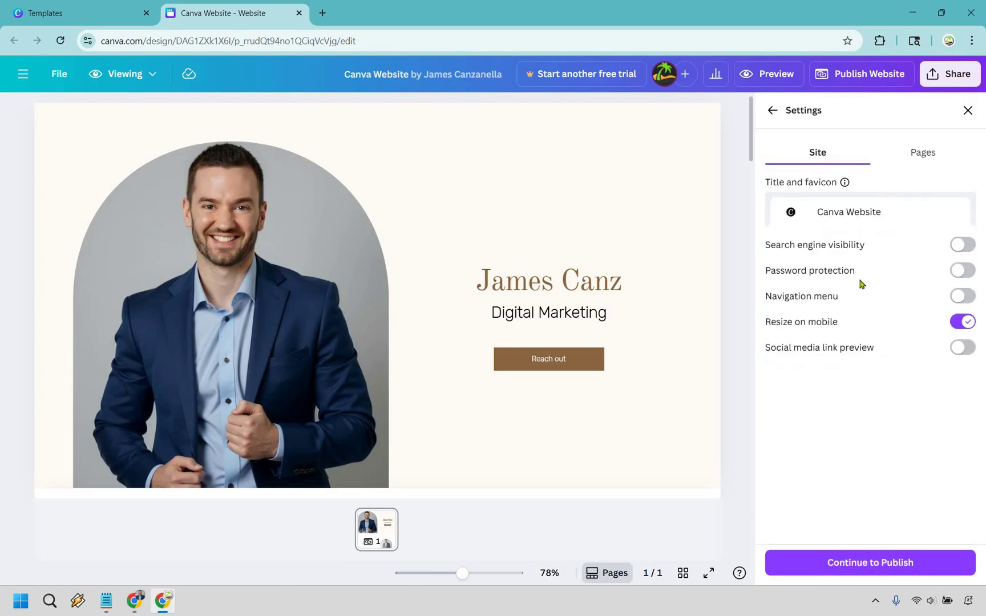
{"action": "left_click", "coordinate": [959, 249]}
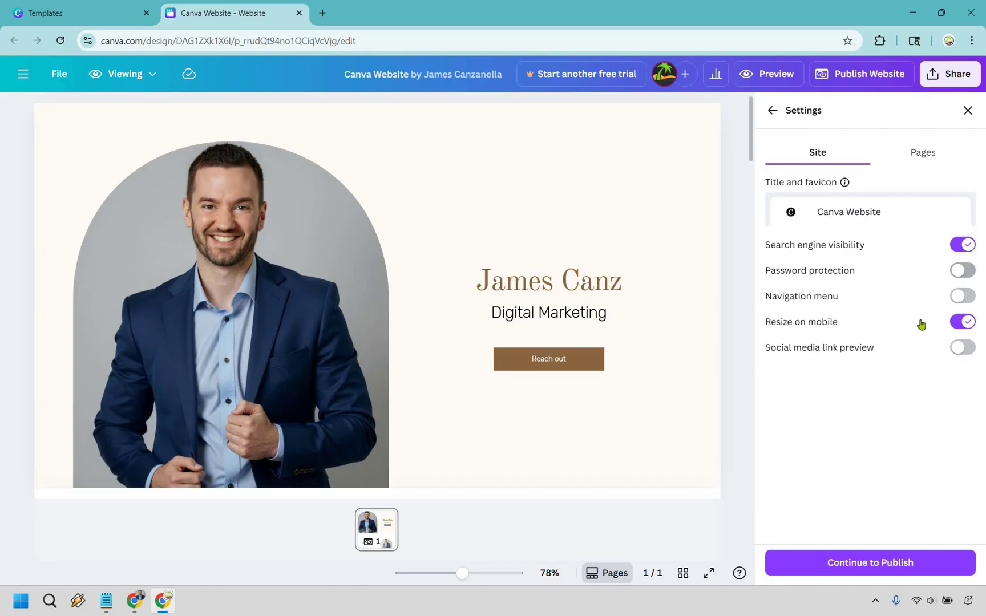
{"action": "left_click", "coordinate": [924, 164]}
{"action": "left_click", "coordinate": [772, 110]}
- Re-enter the owner's surname as the site address ending
{"action": "left_click", "coordinate": [869, 326]}
{"action": "triple_click", "coordinate": [869, 326]}
{"action": "type", "text": "canz"}
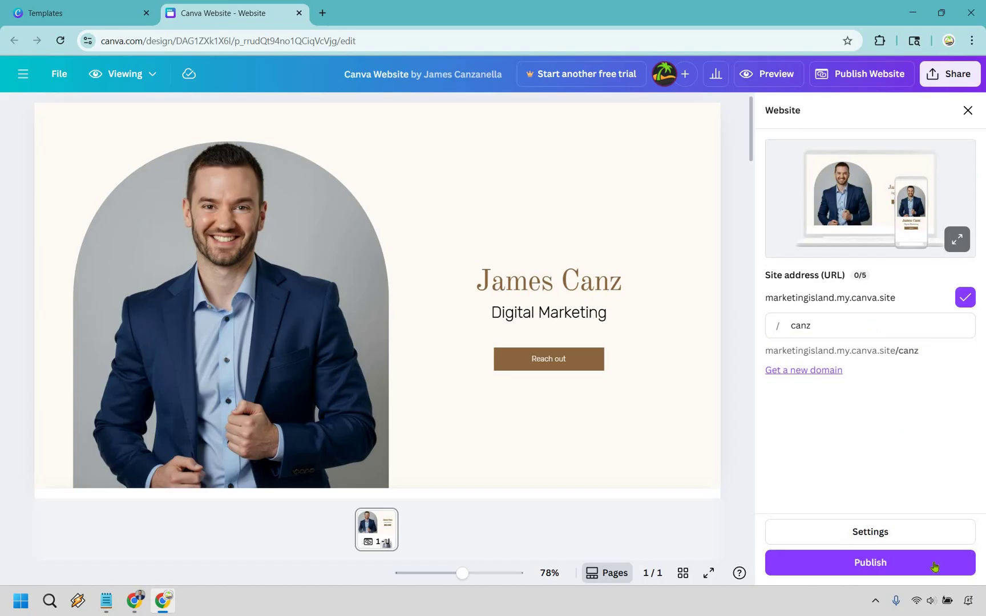
- Publish the site, then choose View website in the 'Your website is now live' dialog
{"action": "left_click", "coordinate": [934, 566]}
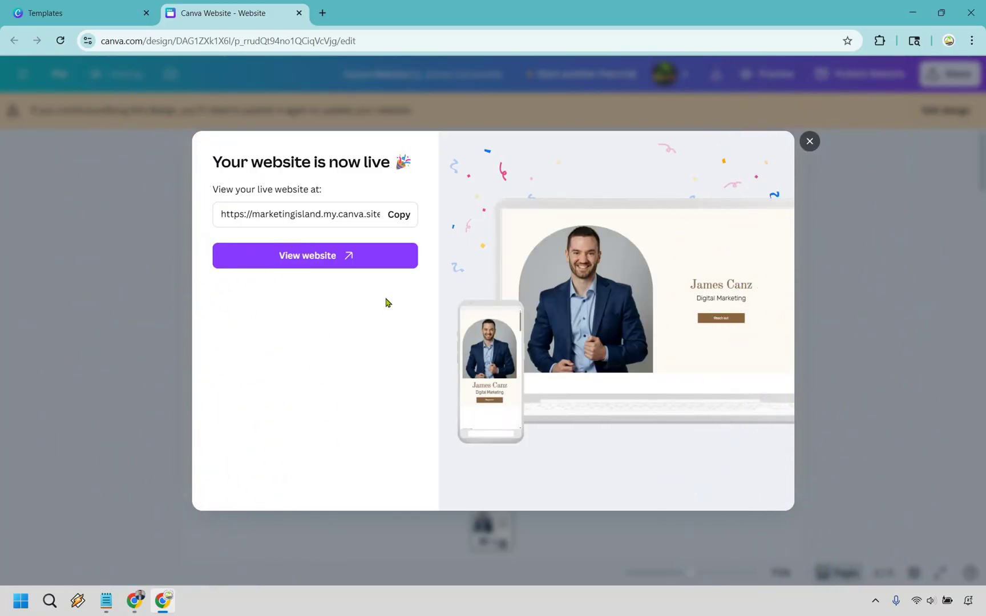
{"action": "left_click", "coordinate": [380, 262]}
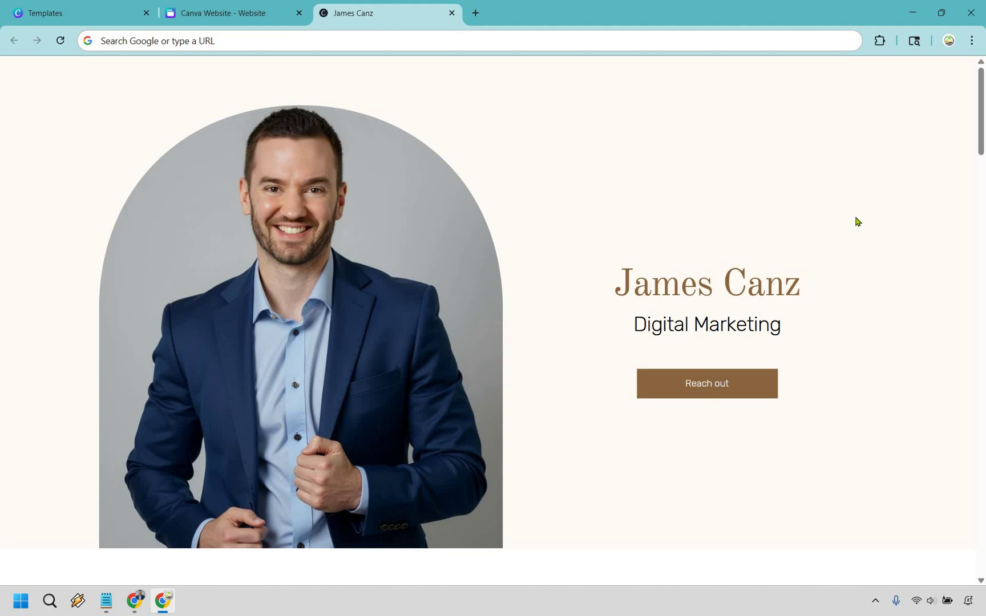
{"action": "scroll", "coordinate": [857, 221], "scroll_direction": "down", "scroll_amount": 13}
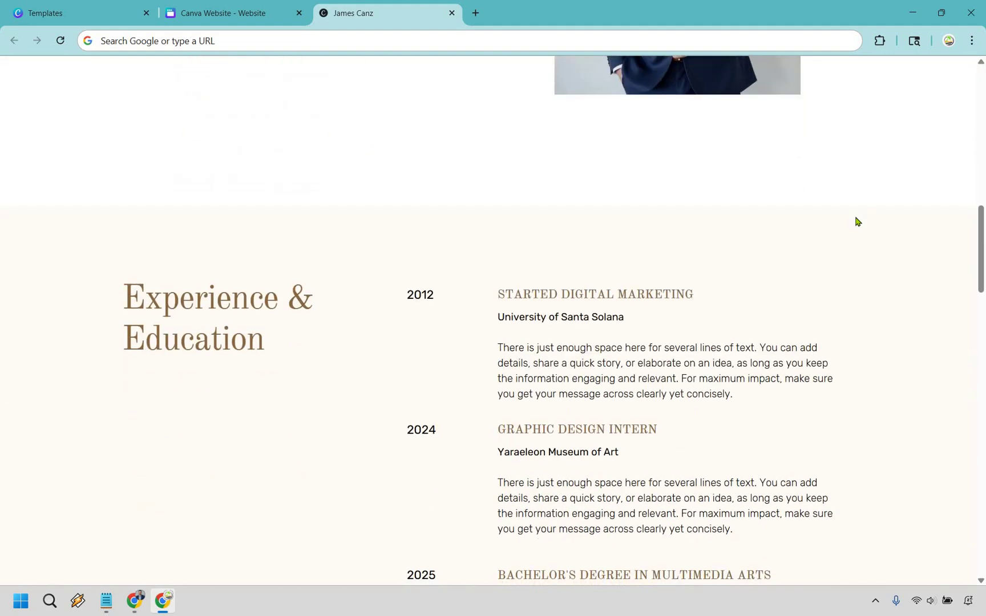
{"action": "scroll", "coordinate": [857, 222], "scroll_direction": "down", "scroll_amount": 15}
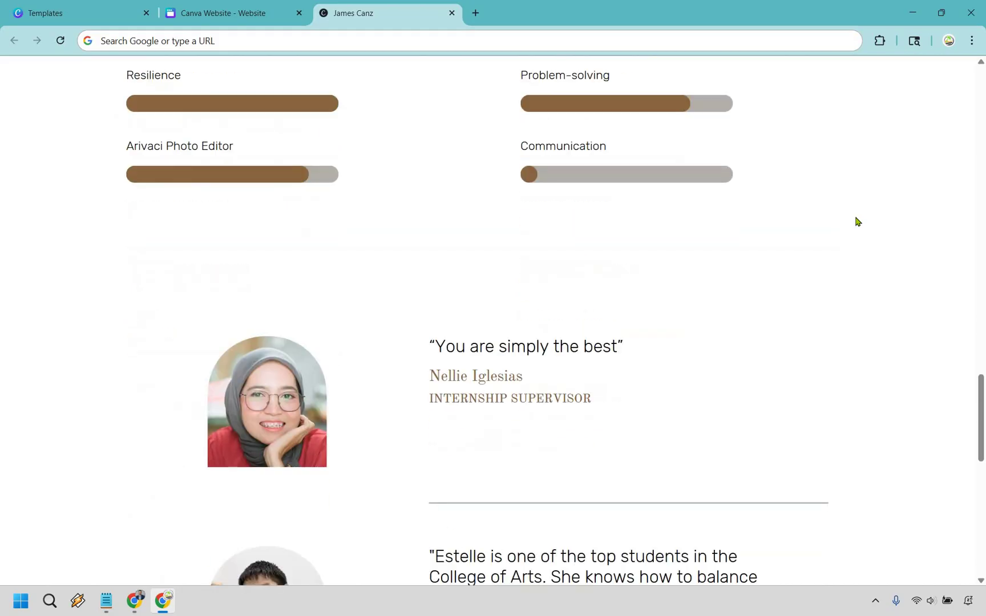
{"action": "scroll", "coordinate": [857, 221], "scroll_direction": "down", "scroll_amount": 10}
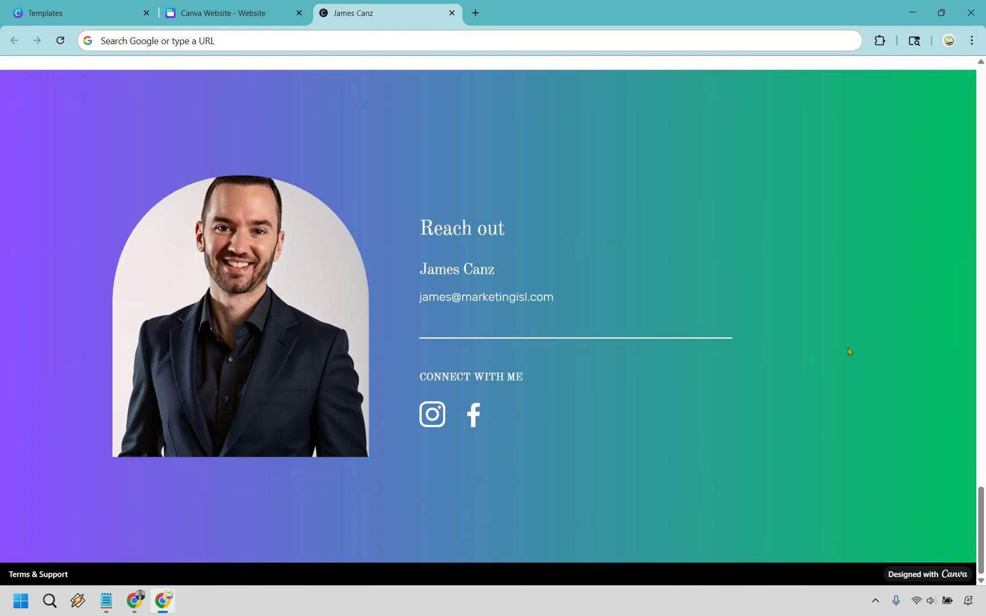
{"action": "scroll", "coordinate": [850, 352], "scroll_direction": "up", "scroll_amount": 20}
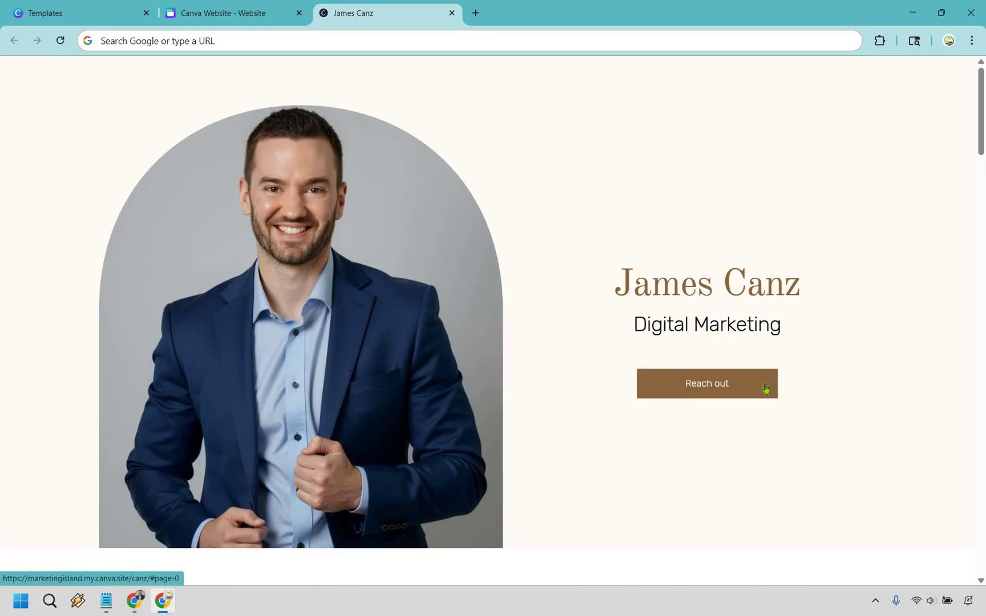
{"action": "left_click", "coordinate": [764, 388]}
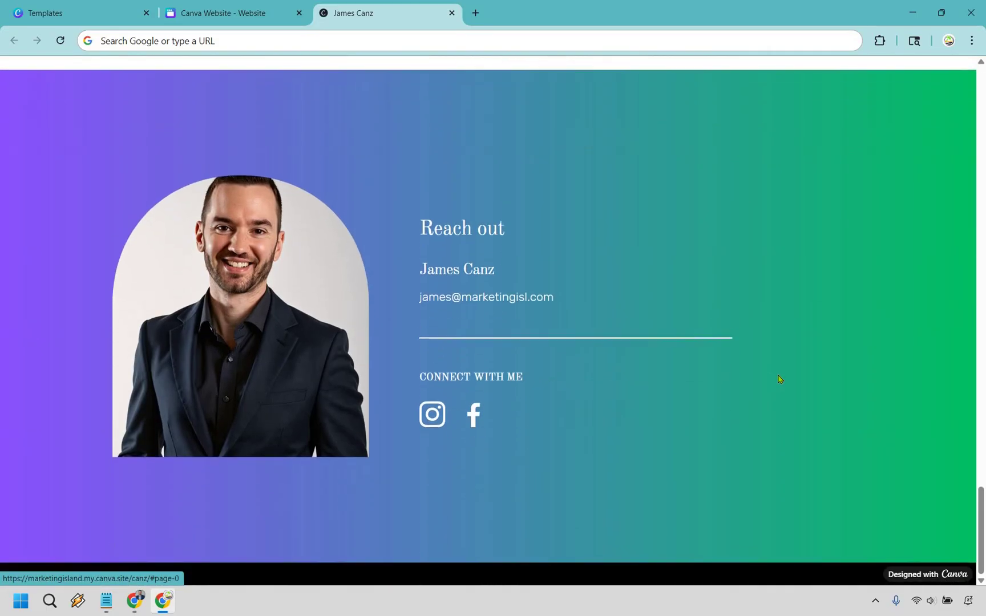
{"action": "scroll", "coordinate": [906, 406], "scroll_direction": "up", "scroll_amount": 10}
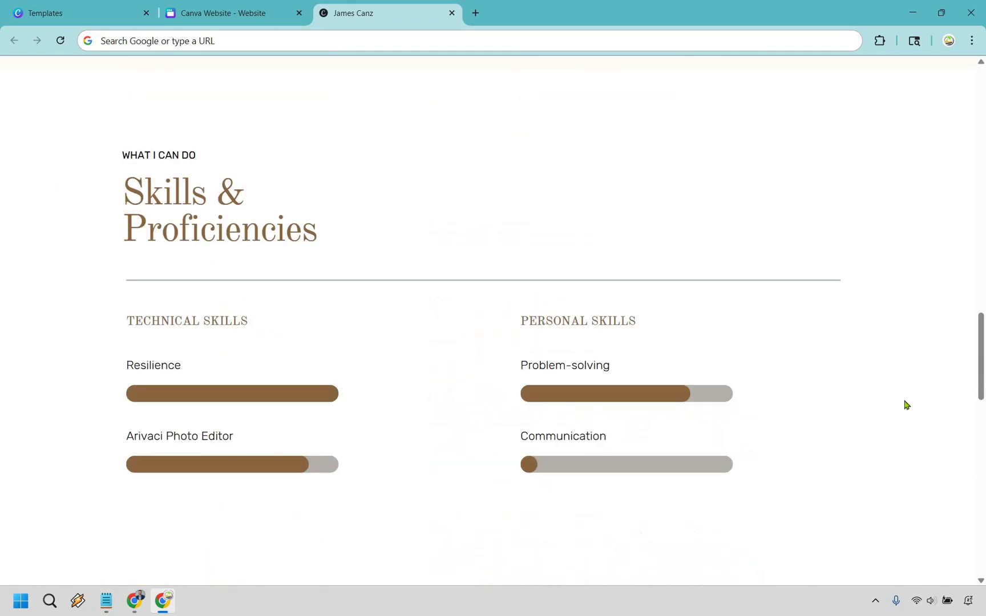
{"action": "scroll", "coordinate": [906, 406], "scroll_direction": "up", "scroll_amount": 10}
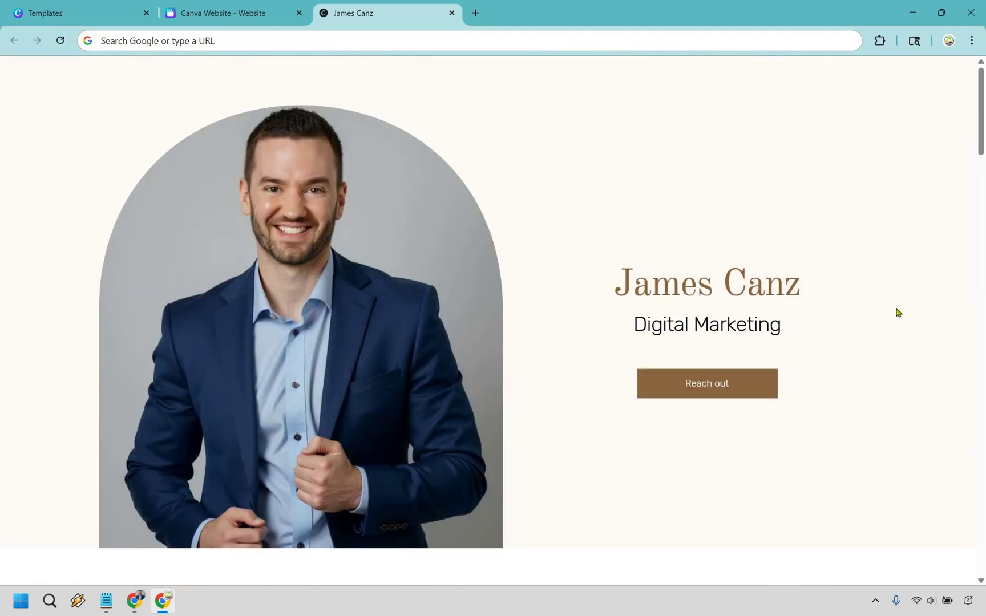